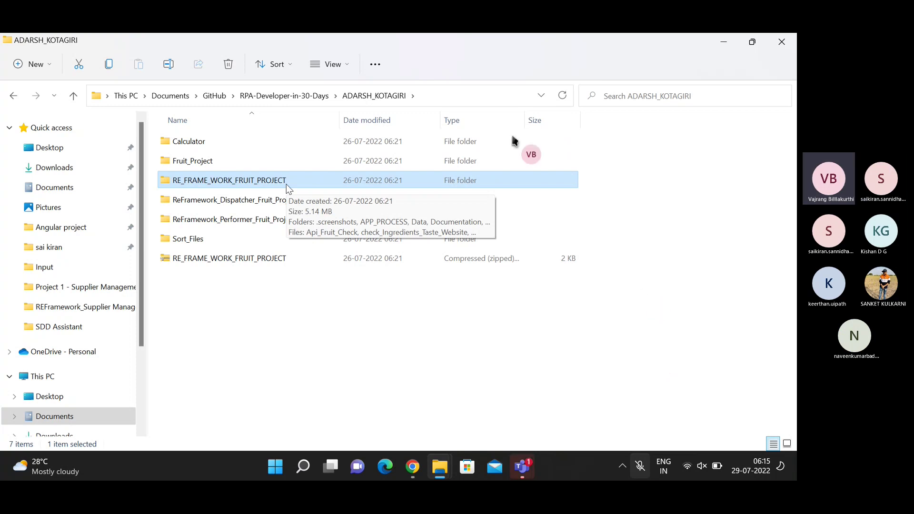
# Step: Look through the contents of the RE_FRAME_WORK_FRUIT_PROJECT folder and return to its parent folder
pyautogui.click(594, 313)
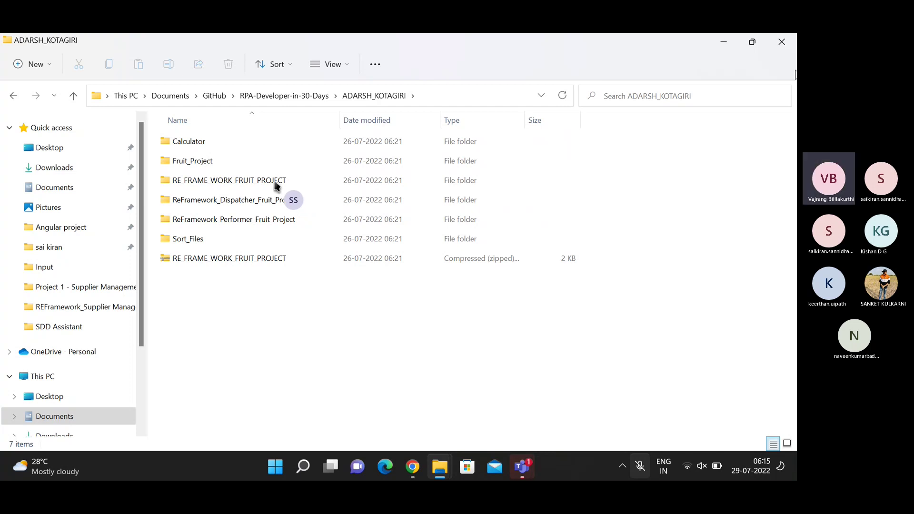
pyautogui.doubleClick(275, 183)
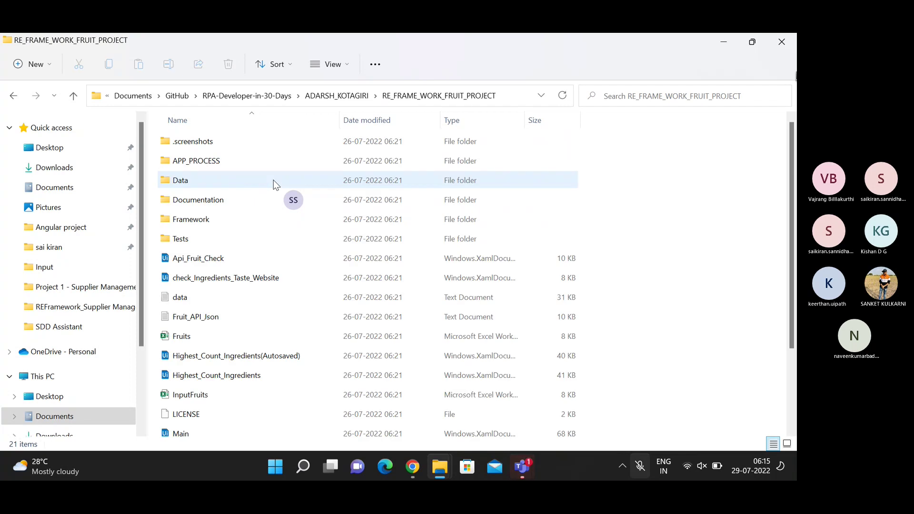
pyautogui.scroll(-3, 639, 256)
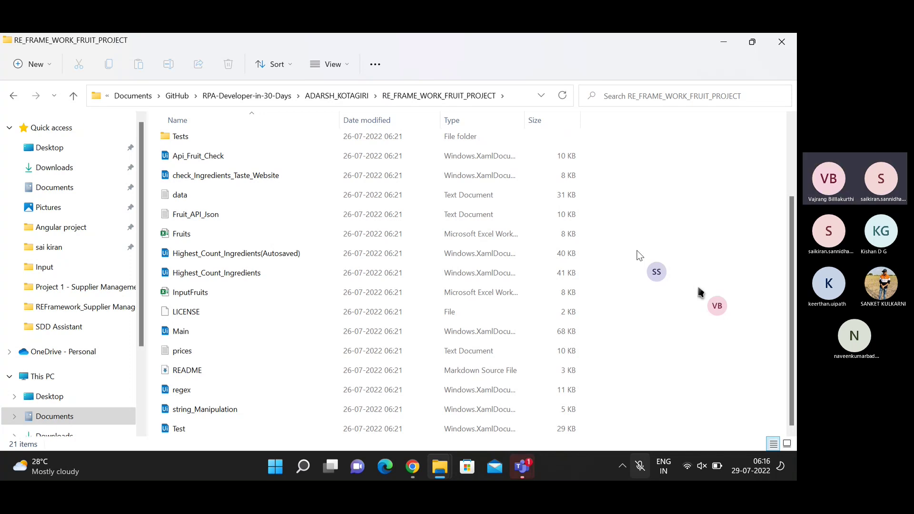
pyautogui.click(364, 97)
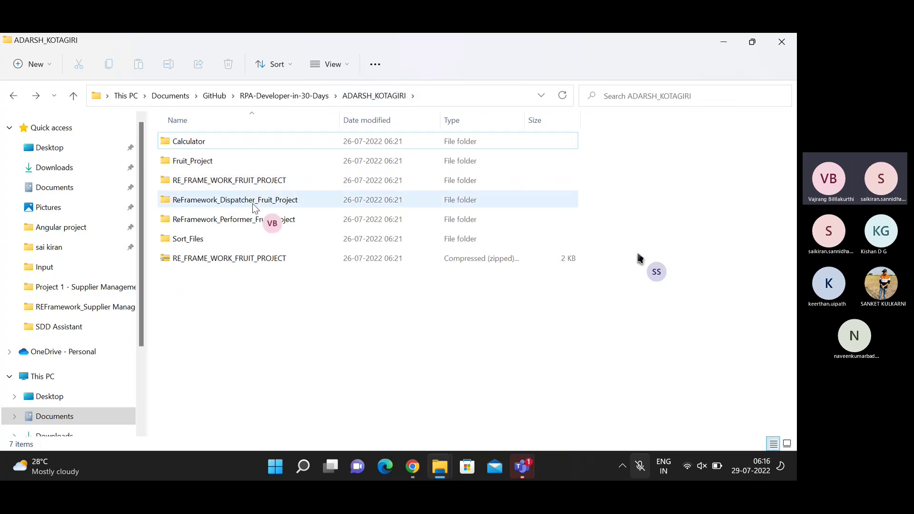
pyautogui.click(241, 261)
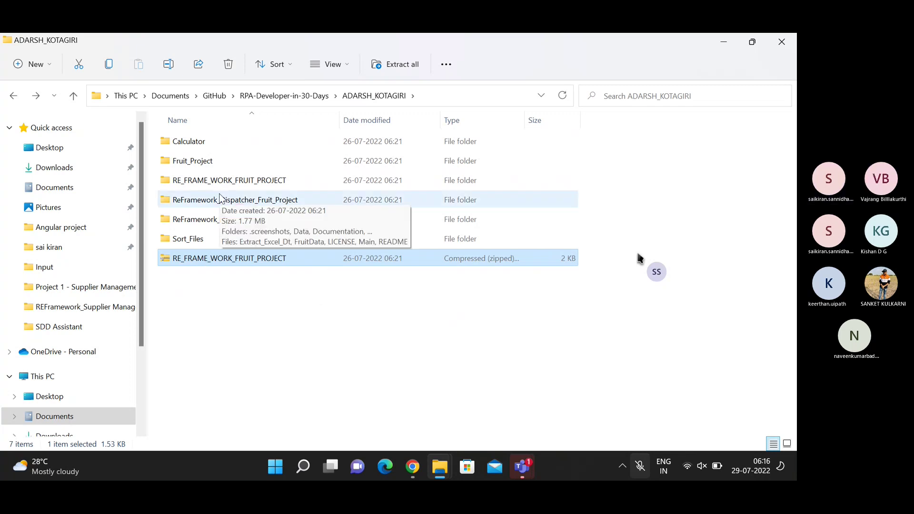
pyautogui.click(638, 257)
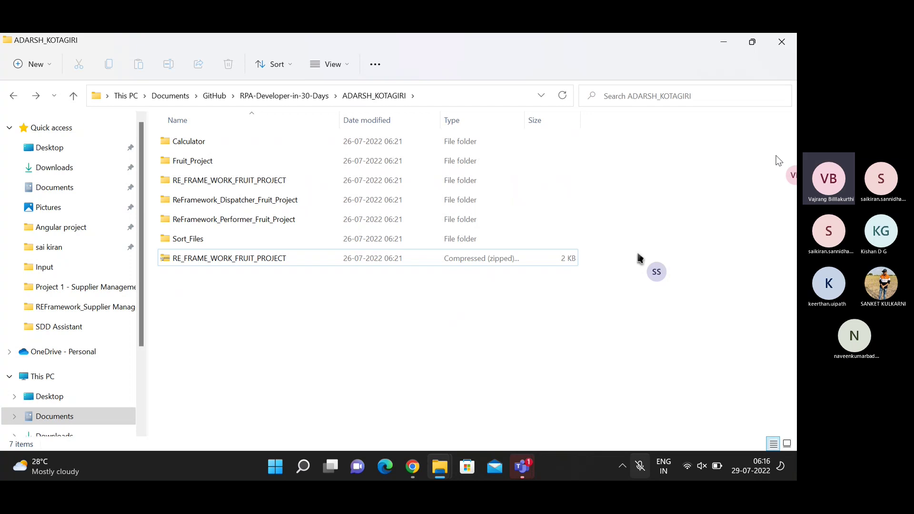
pyautogui.click(251, 198)
pyautogui.click(251, 219)
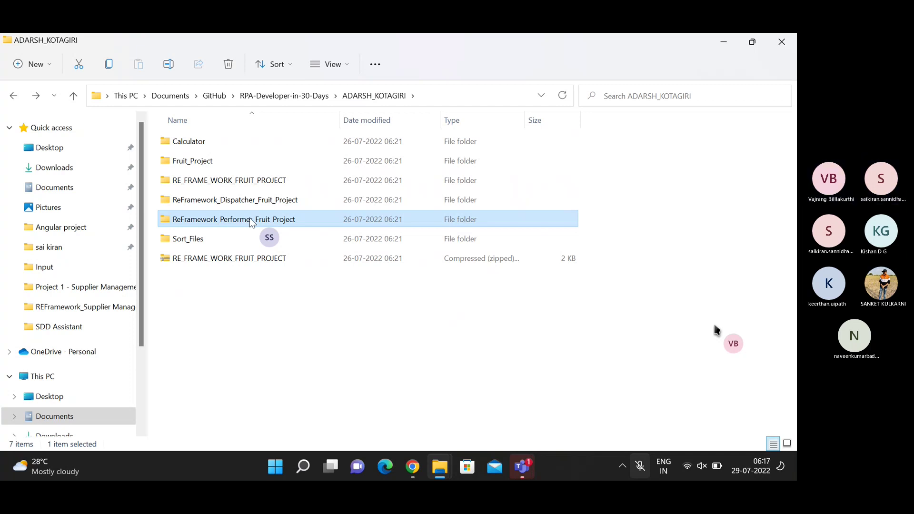
# Step: Copy the RE_FRAME_WORK_FRUIT_PROJECT folder into the participant folder holding Project 1 - Supplier Management System, within RPA-Developer-in-30-Days
pyautogui.click(226, 183)
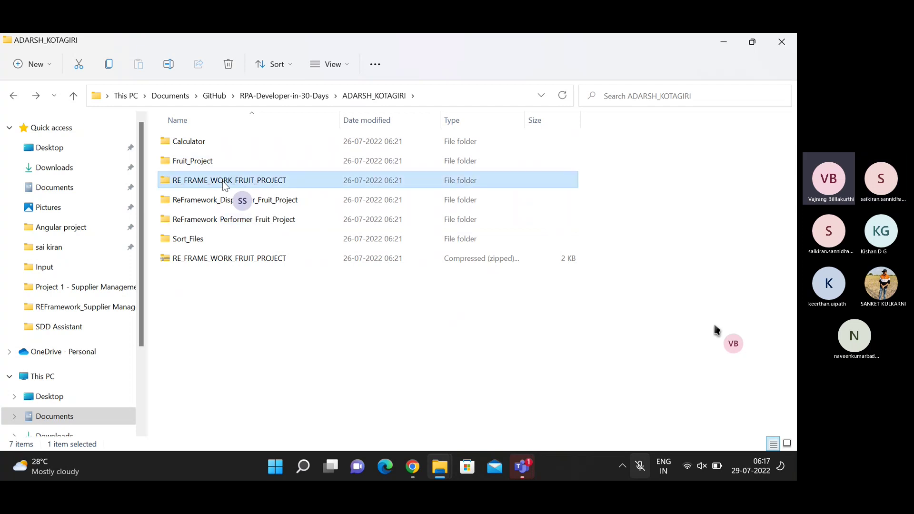
pyautogui.rightClick(226, 185)
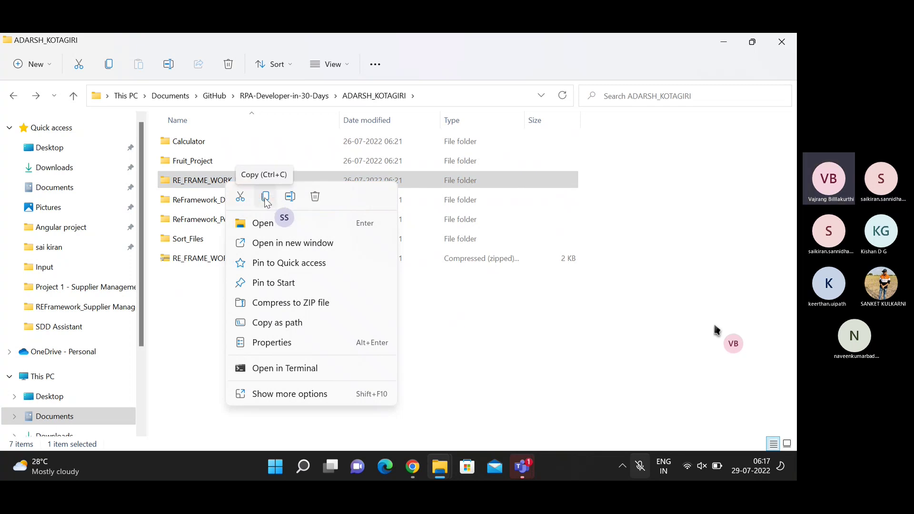
pyautogui.click(266, 198)
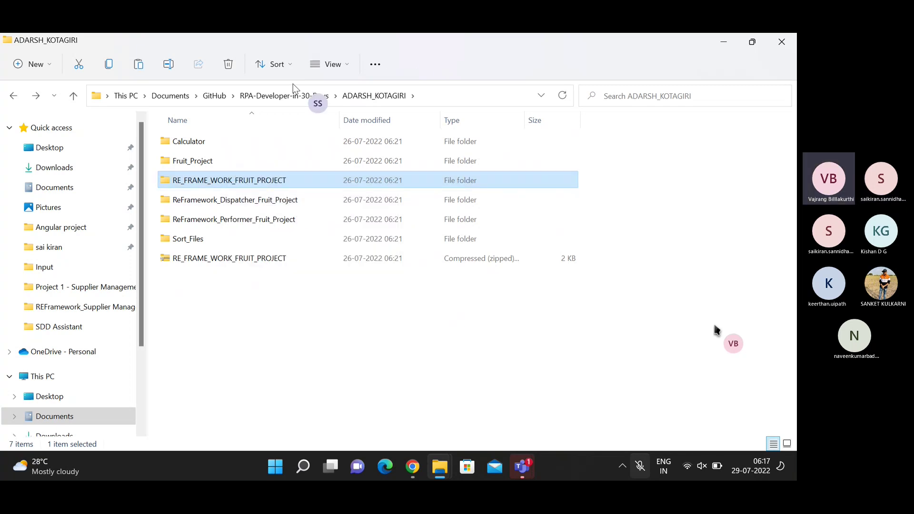
pyautogui.click(279, 95)
pyautogui.scroll(-20, 301, 327)
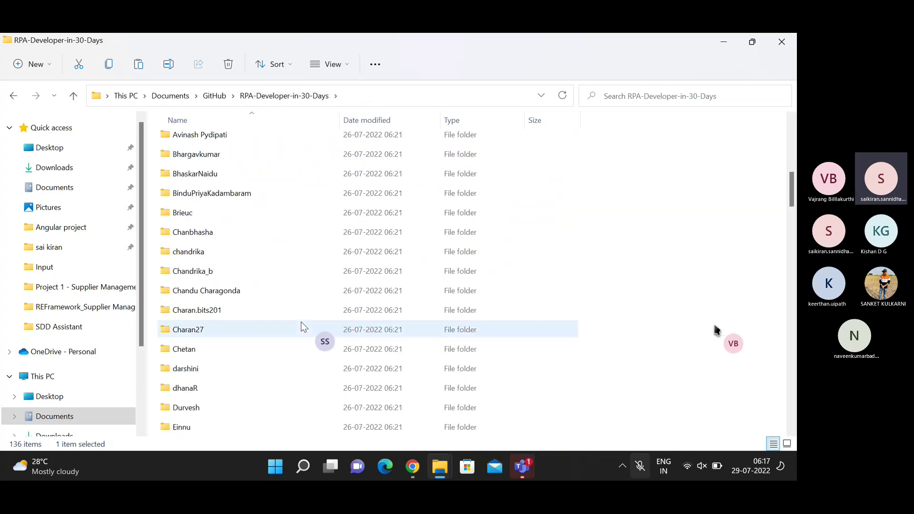
pyautogui.scroll(-5, 300, 326)
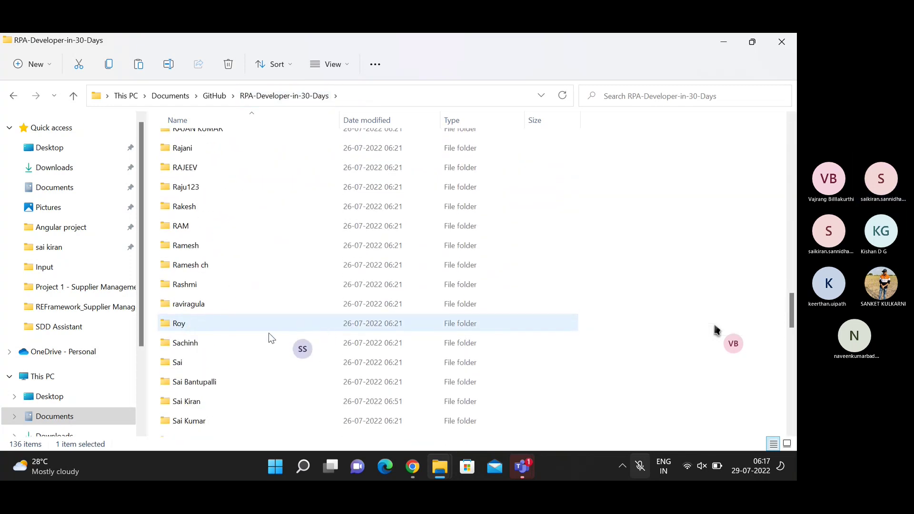
pyautogui.scroll(-1, 218, 384)
pyautogui.doubleClick(207, 381)
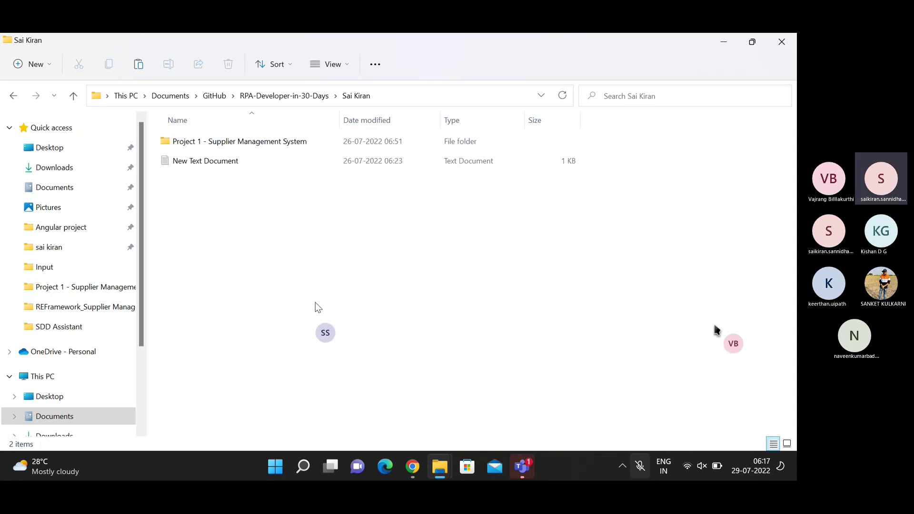
pyautogui.rightClick(222, 191)
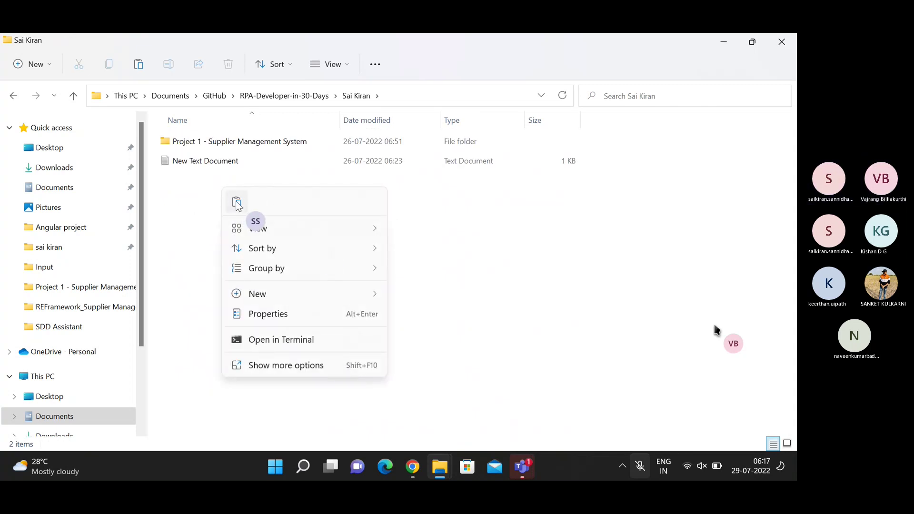
pyautogui.click(236, 202)
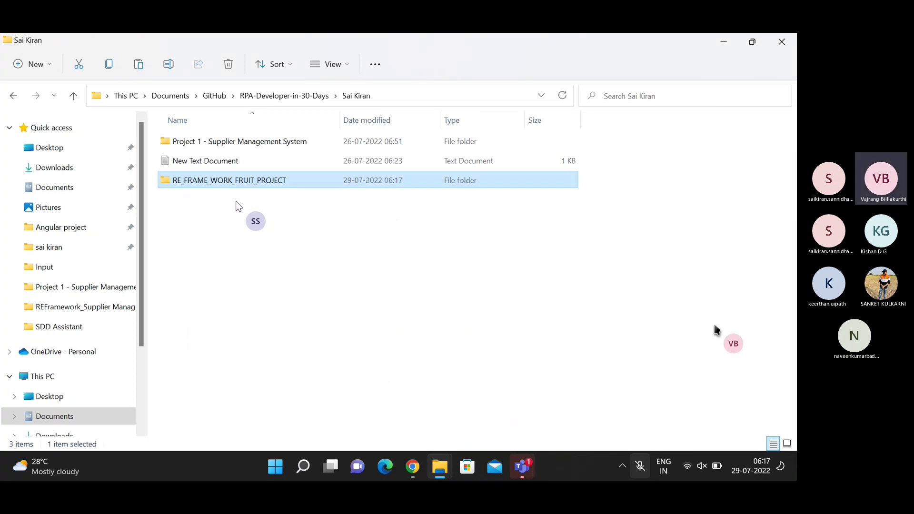
pyautogui.click(346, 249)
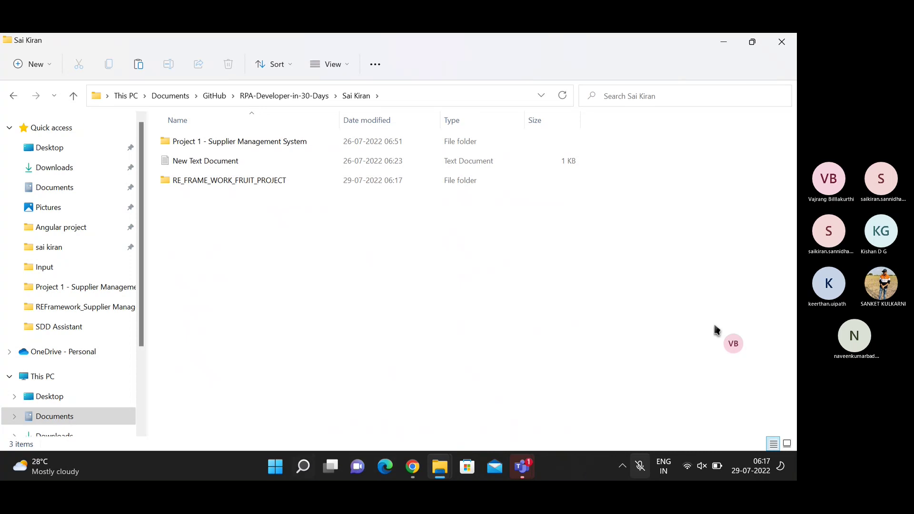
pyautogui.moveTo(305, 476)
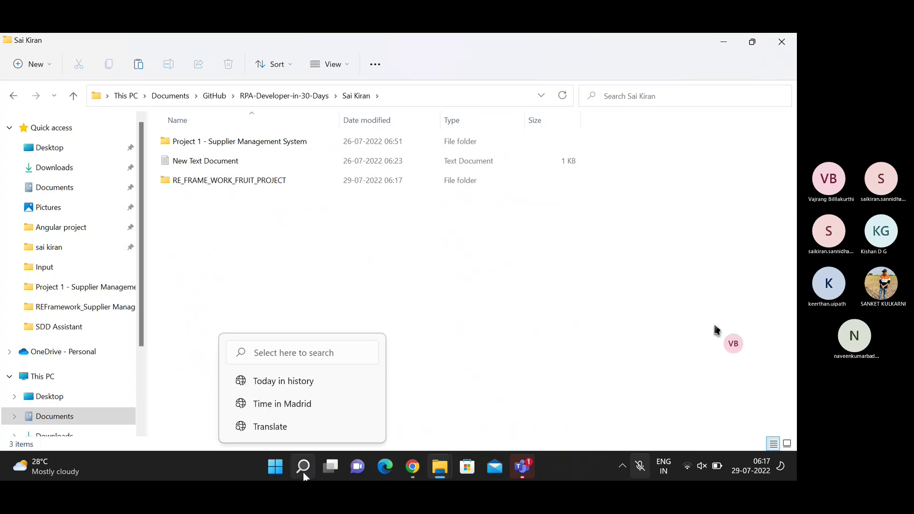
pyautogui.click(302, 472)
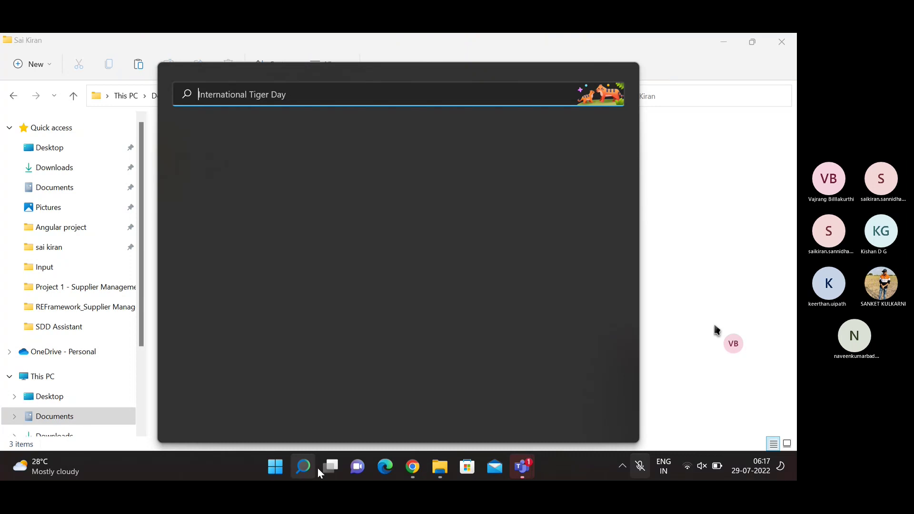
pyautogui.click(413, 472)
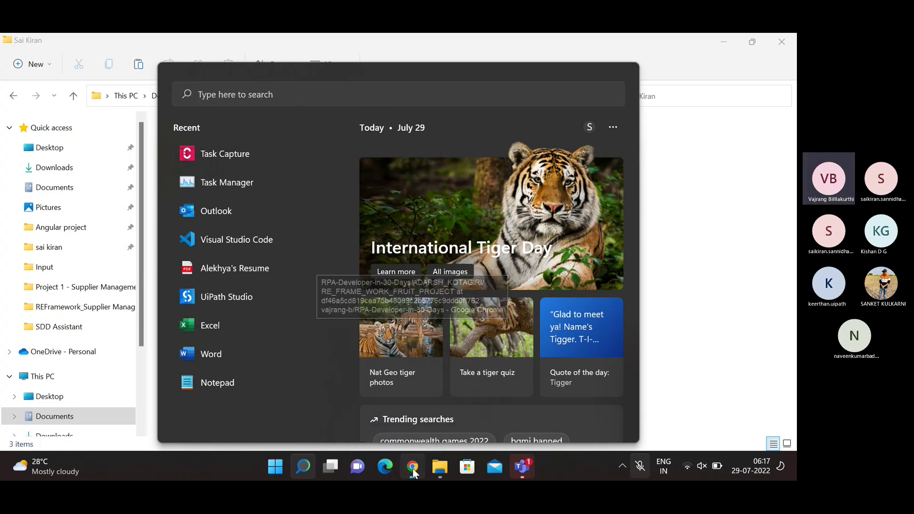
# Step: Search Windows for "desktop" and launch GitHub Desktop
pyautogui.moveTo(300, 467)
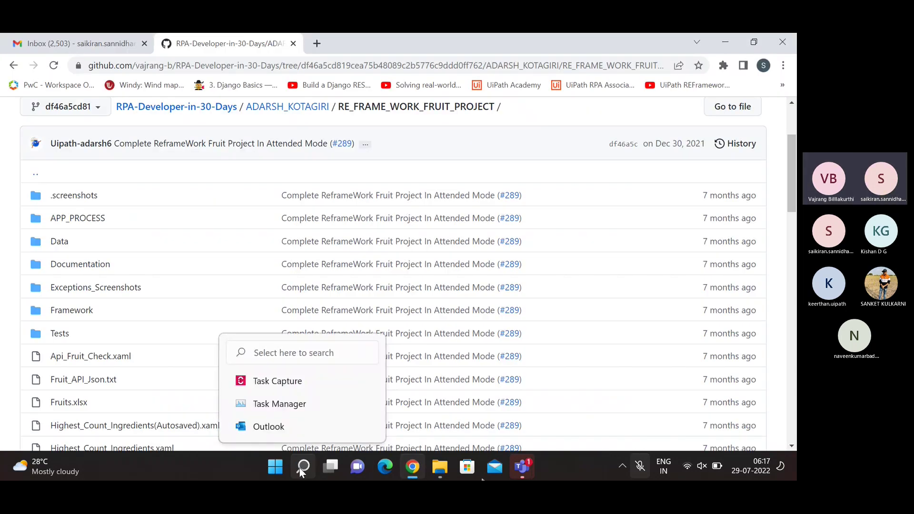
pyautogui.click(299, 467)
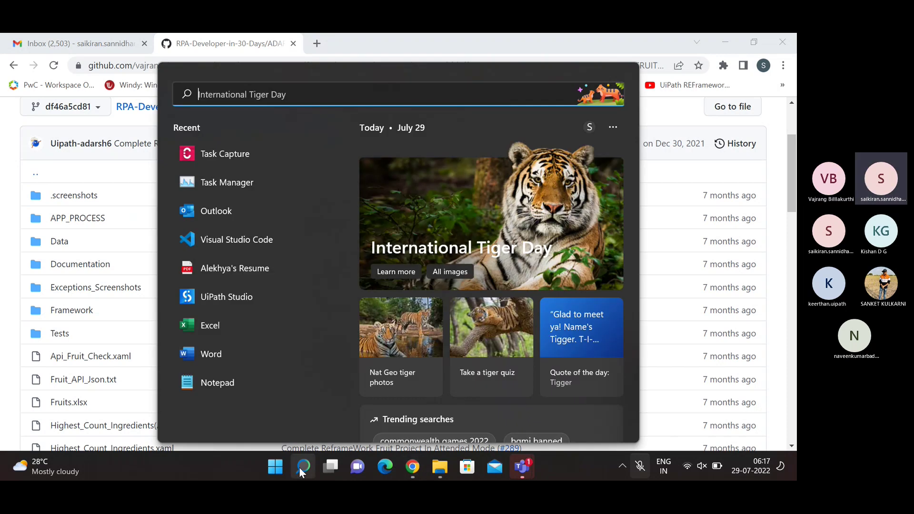
pyautogui.write('desktop')
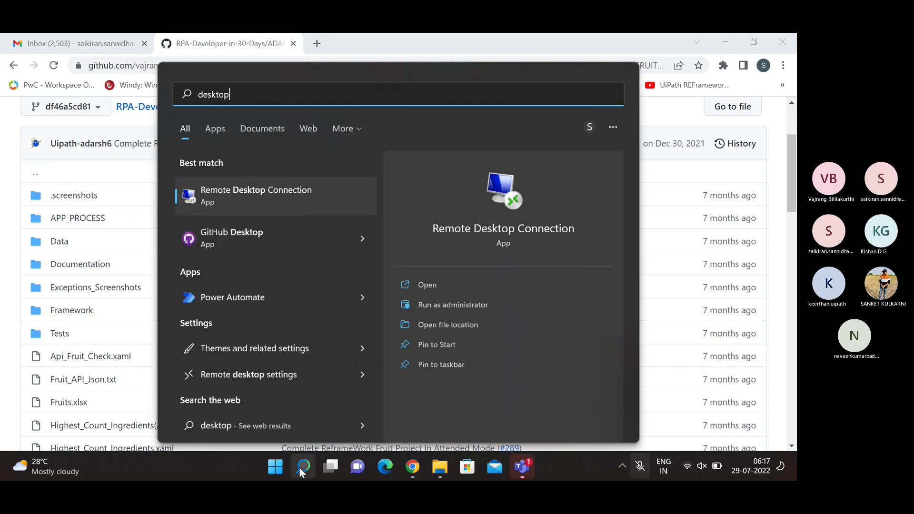
pyautogui.press('Down')
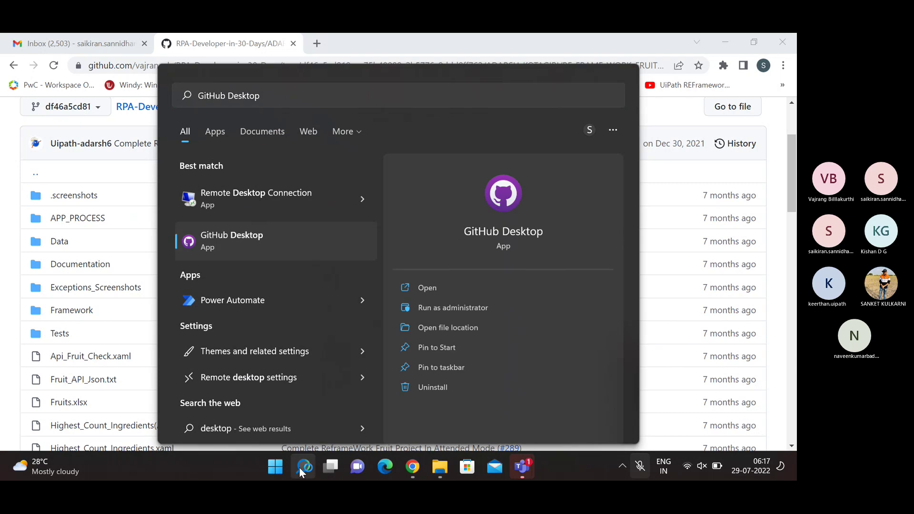
pyautogui.press('Return')
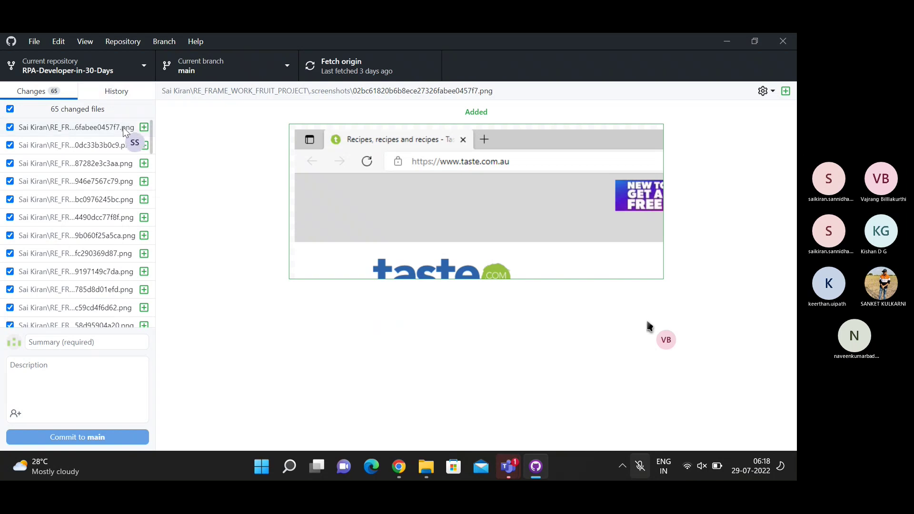
# Step: Commit all changed files to main with the summary "fruit project" and push the commit to origin
pyautogui.scroll(-15, 50, 269)
pyautogui.scroll(-5, 50, 269)
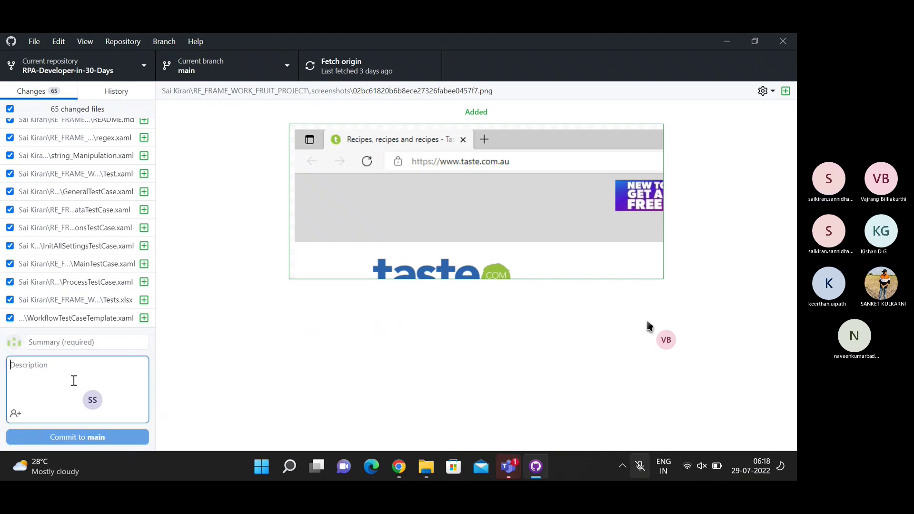
pyautogui.click(60, 348)
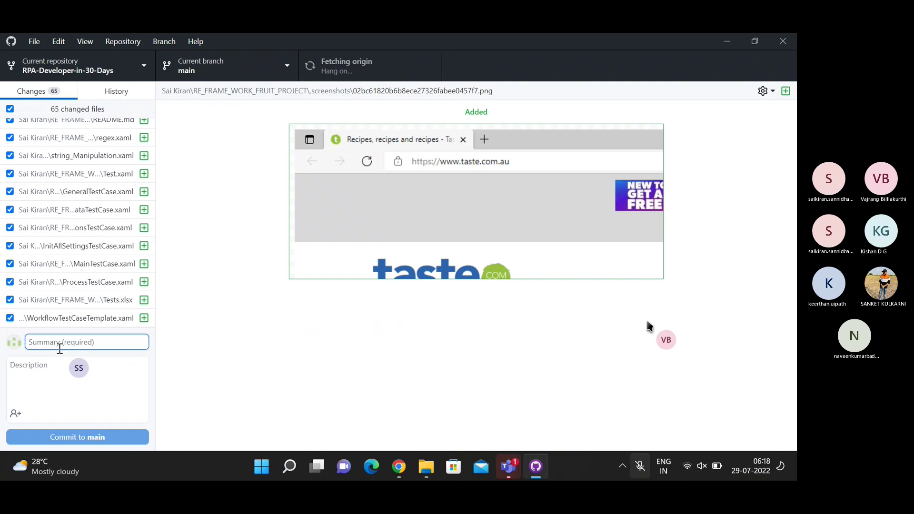
pyautogui.write('frui')
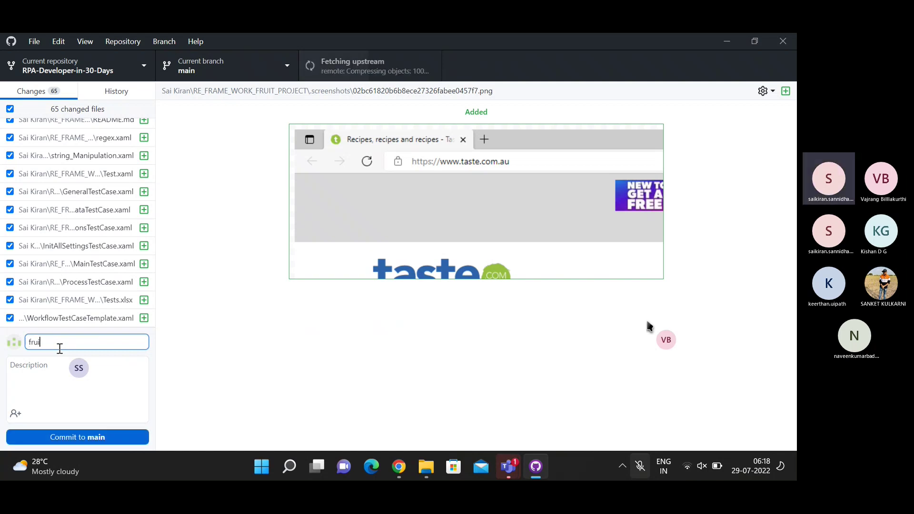
pyautogui.write('t project')
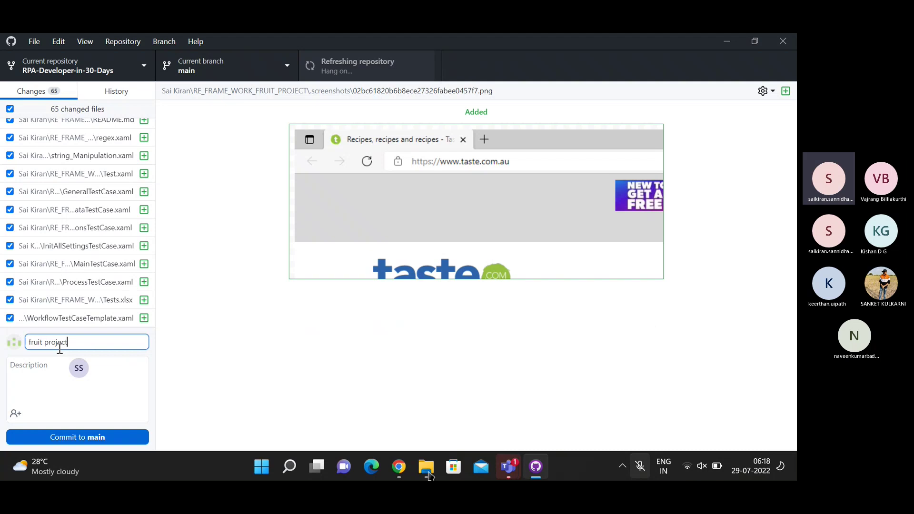
pyautogui.click(100, 436)
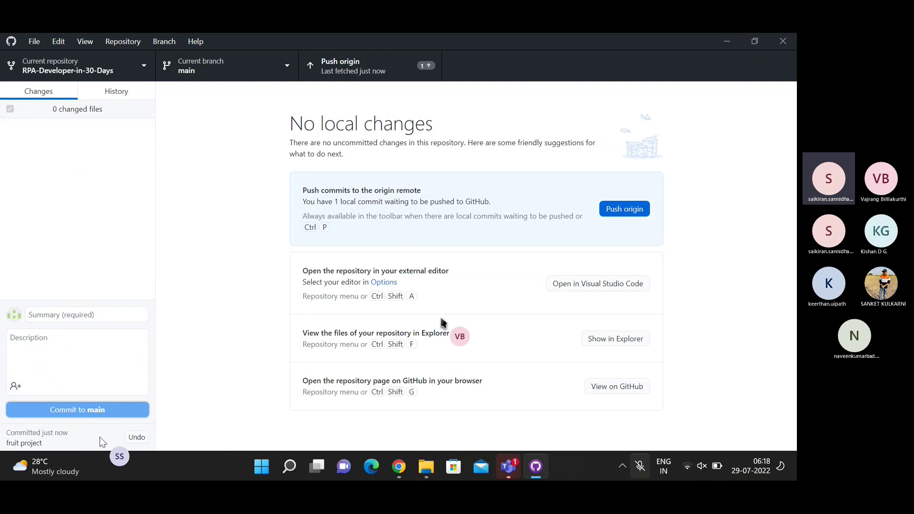
pyautogui.click(375, 67)
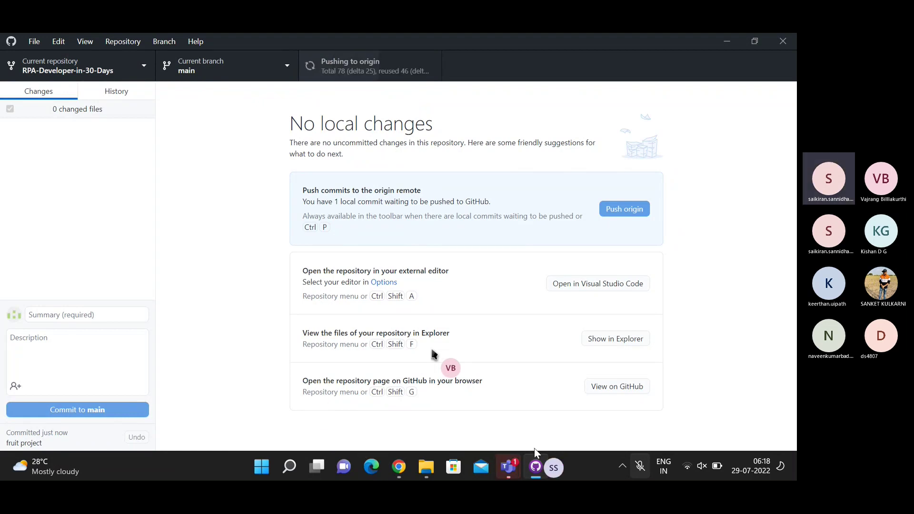
# Step: Switch to Chrome, open the root of the RPA-Developer-in-30-Days repository and look through its folder list for the participant's folder
pyautogui.moveTo(394, 475)
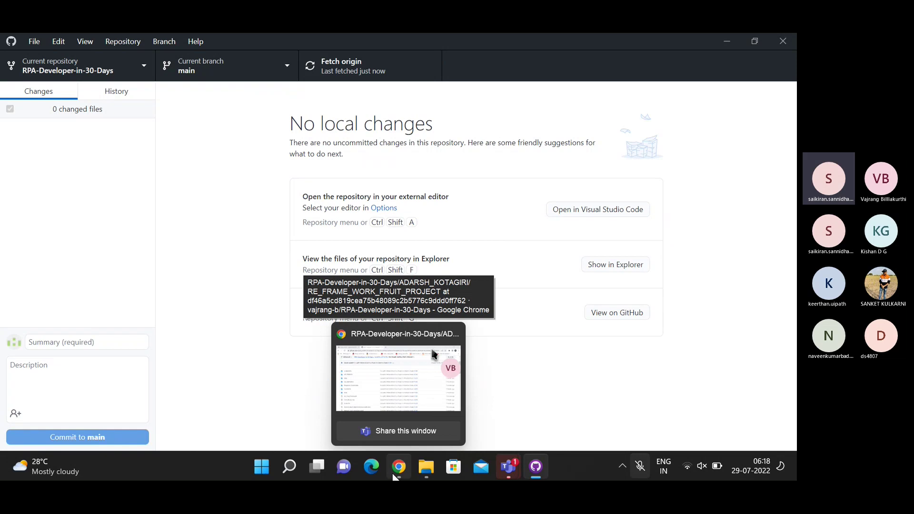
pyautogui.click(395, 474)
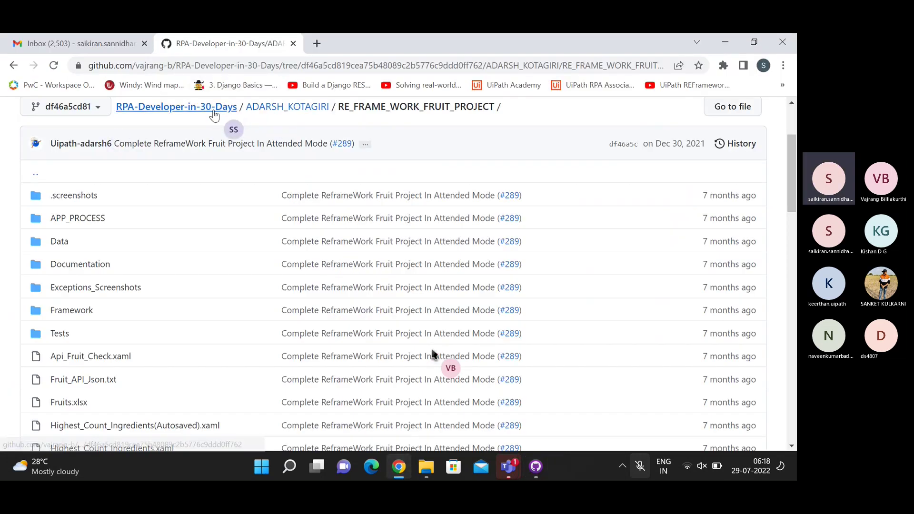
pyautogui.click(214, 116)
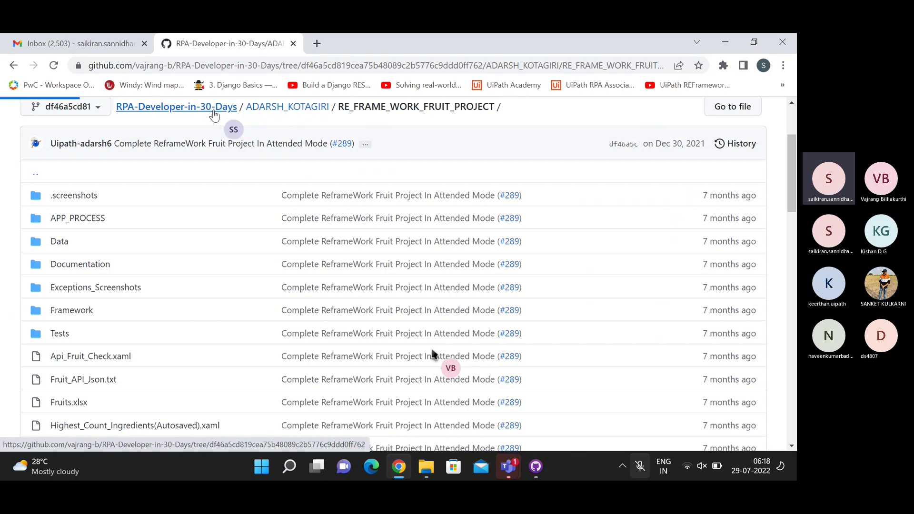
pyautogui.scroll(-15, 179, 429)
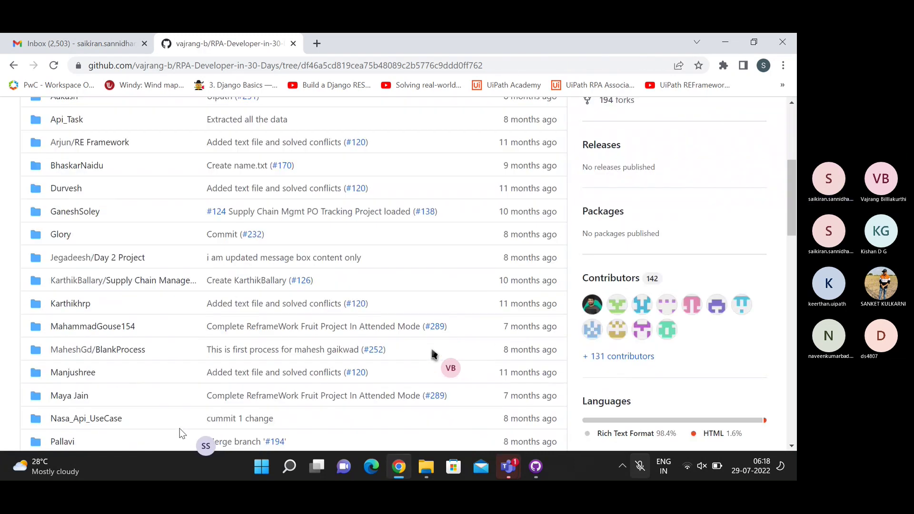
pyautogui.scroll(2, 180, 431)
pyautogui.scroll(3, 180, 429)
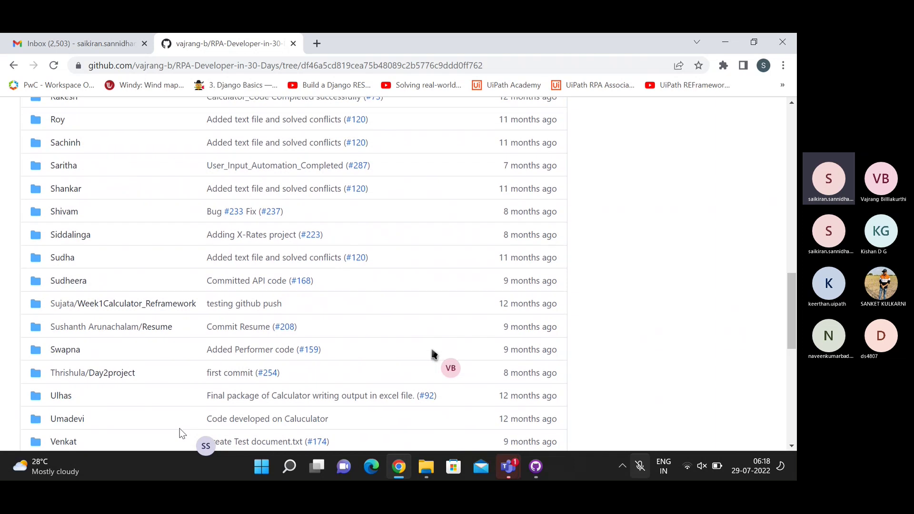
pyautogui.scroll(1, 179, 428)
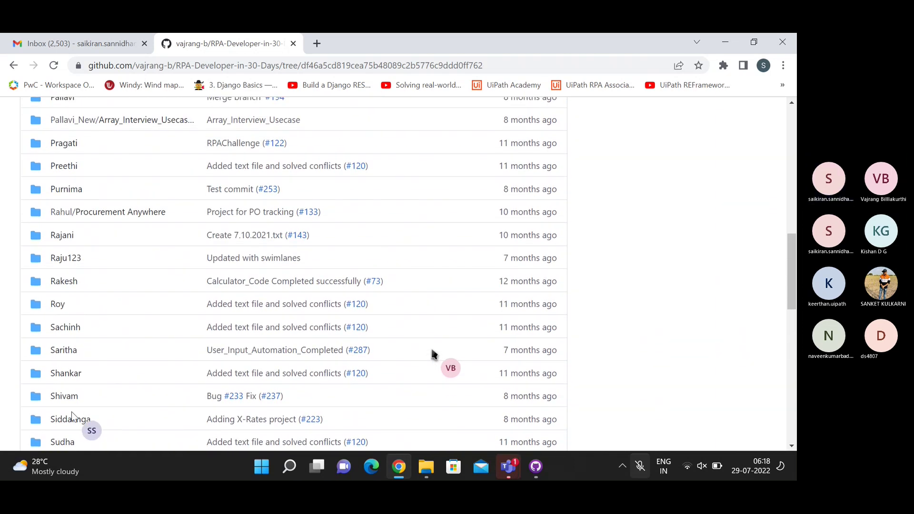
pyautogui.scroll(-2, 123, 367)
pyautogui.scroll(1, 125, 369)
pyautogui.scroll(1, 127, 369)
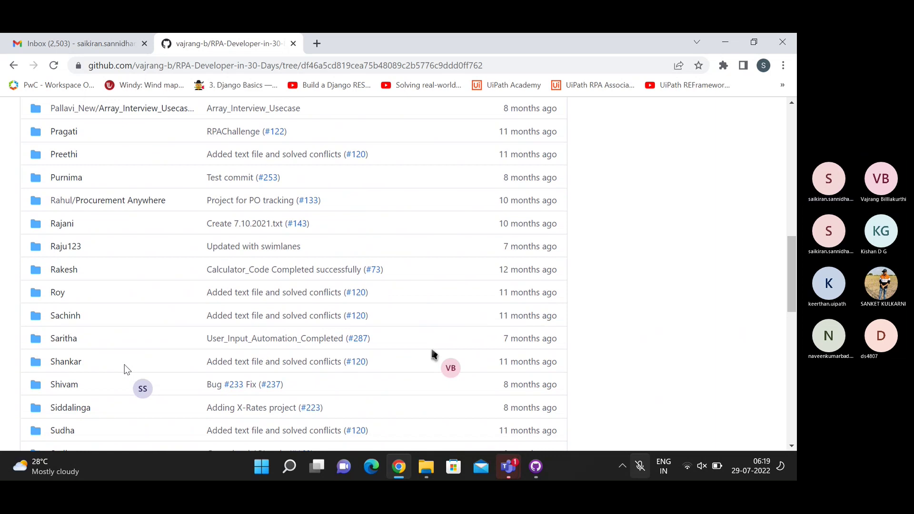
pyautogui.scroll(4, 127, 370)
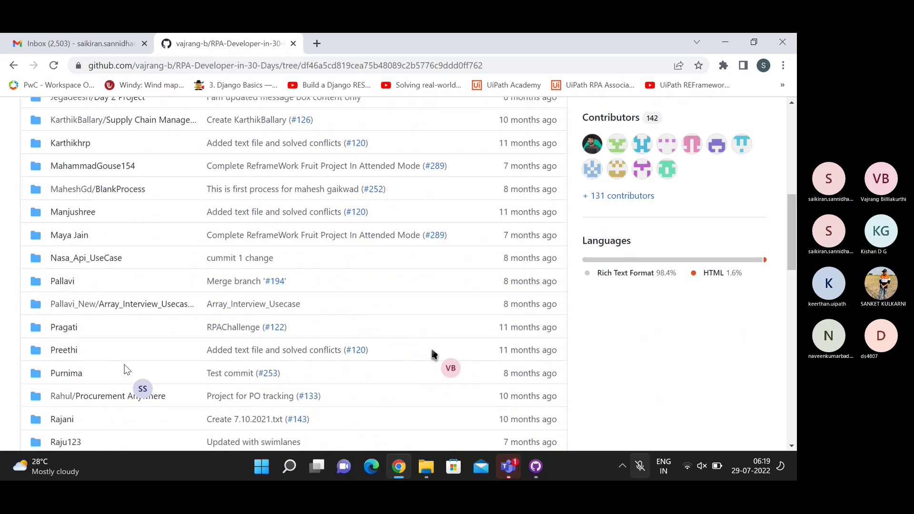
pyautogui.scroll(8, 127, 370)
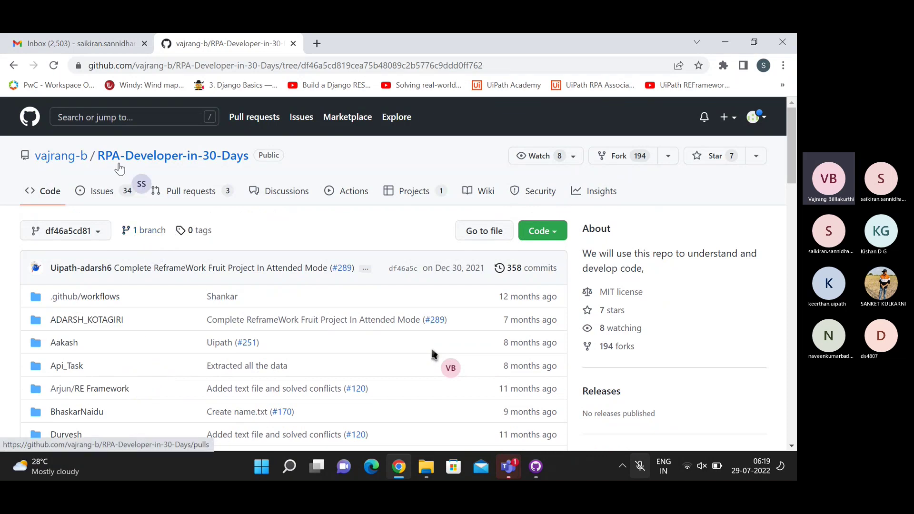
# Step: Visit the repository owner's profile and open the main branch of the upstream RPA-Developer-in-30-Days repository from there
pyautogui.moveTo(66, 164)
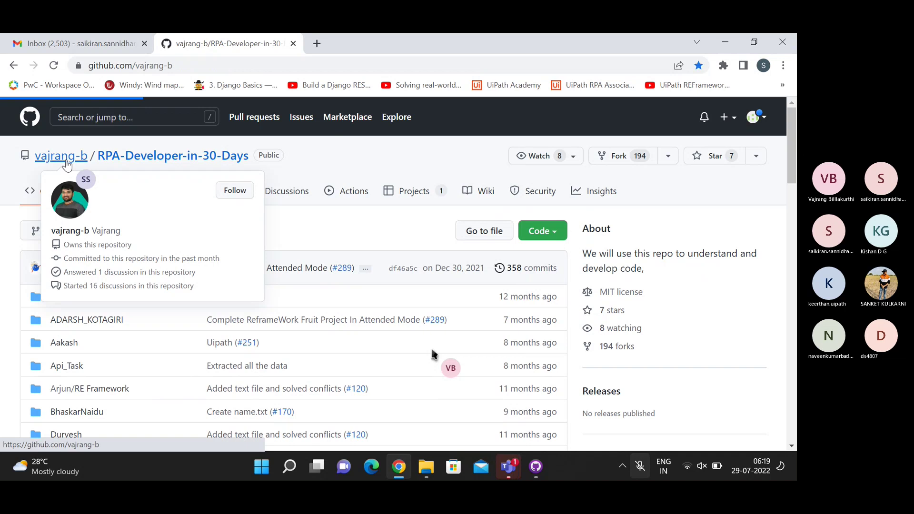
pyautogui.click(66, 164)
pyautogui.scroll(-3, 271, 265)
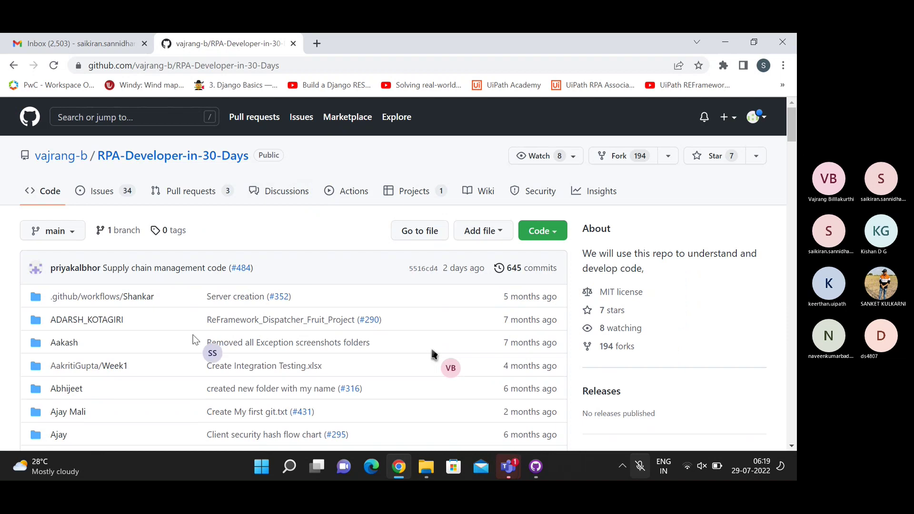
# Step: Go to the signed-in account's own repositories and open its RPA-Developer-in-30-Days fork
pyautogui.click(760, 122)
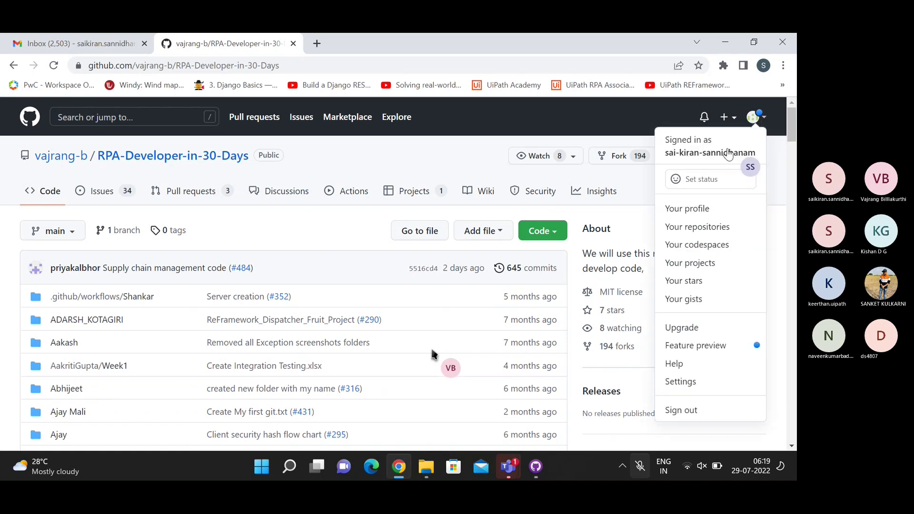
pyautogui.scroll(-1, 643, 215)
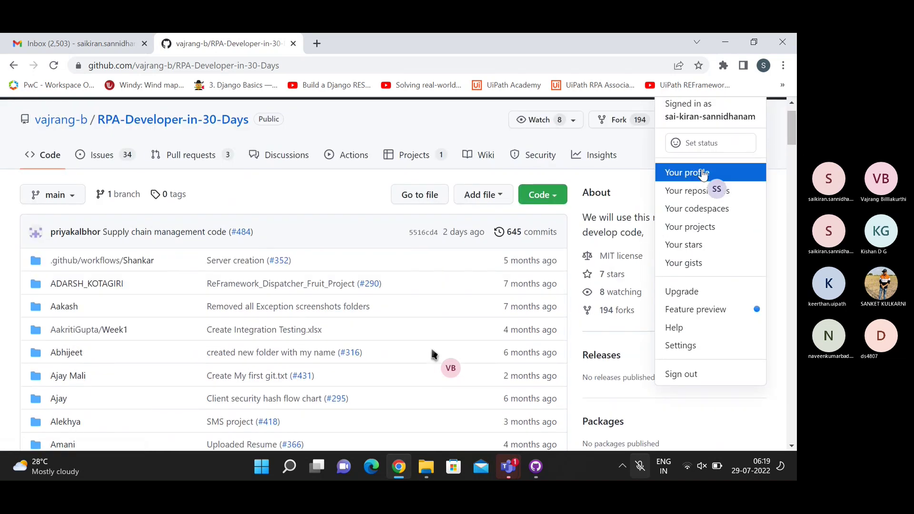
pyautogui.click(717, 193)
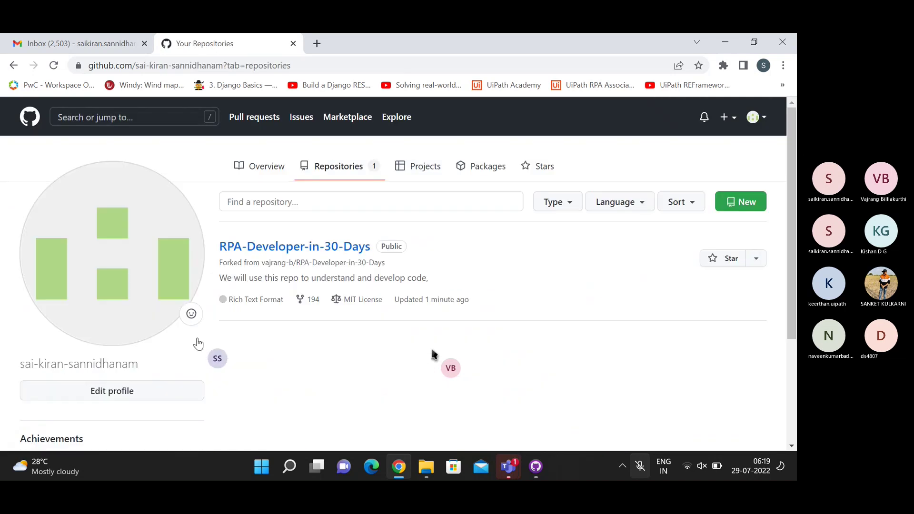
pyautogui.scroll(-1, 198, 344)
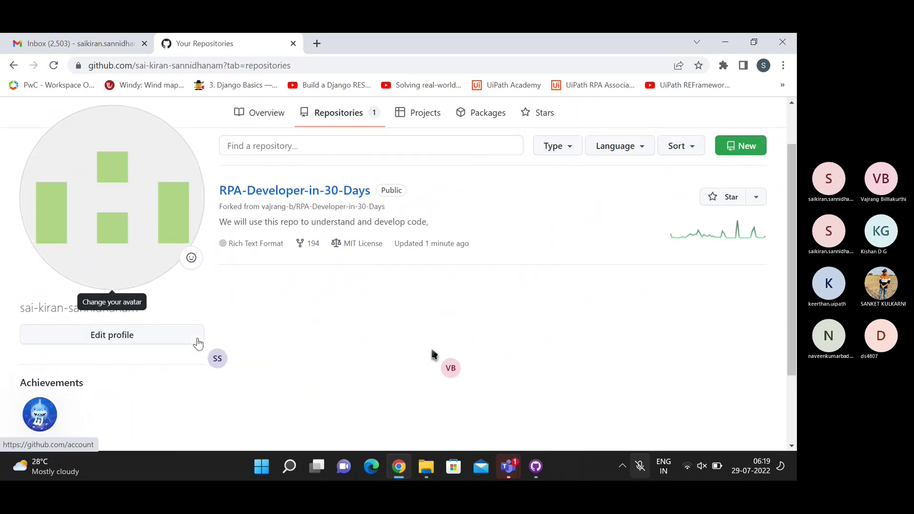
pyautogui.click(278, 195)
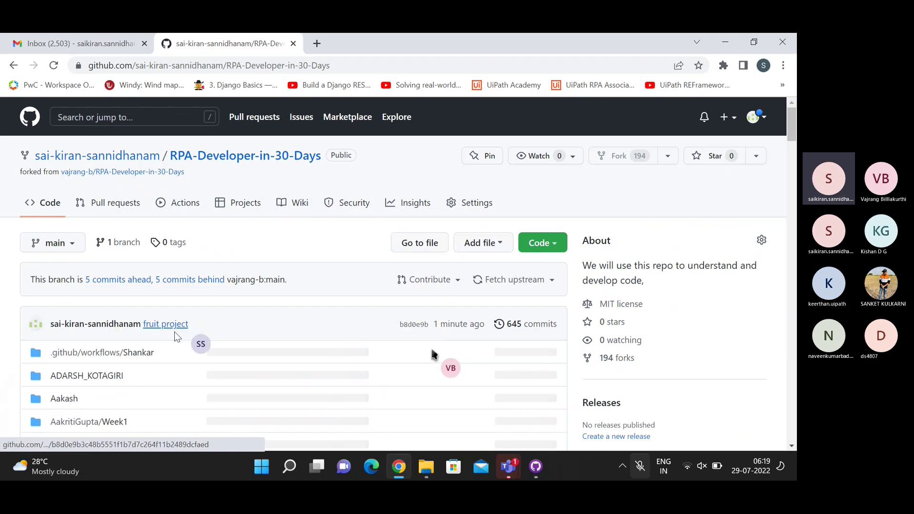
# Step: Find the participant's folder in the fork's file list and open it to check the pushed RE_FRAME_WORK_FRUIT_PROJECT folder
pyautogui.scroll(-10, 175, 333)
pyautogui.scroll(-12, 175, 331)
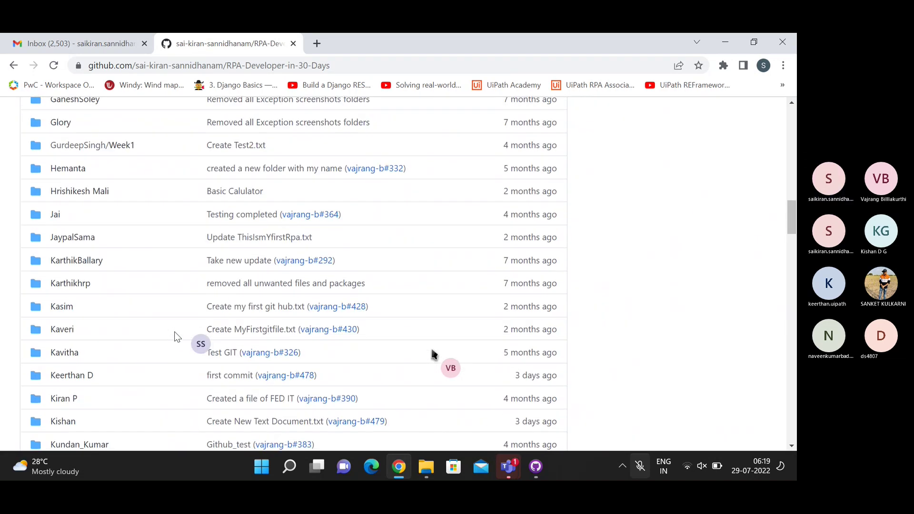
pyautogui.scroll(-5, 174, 331)
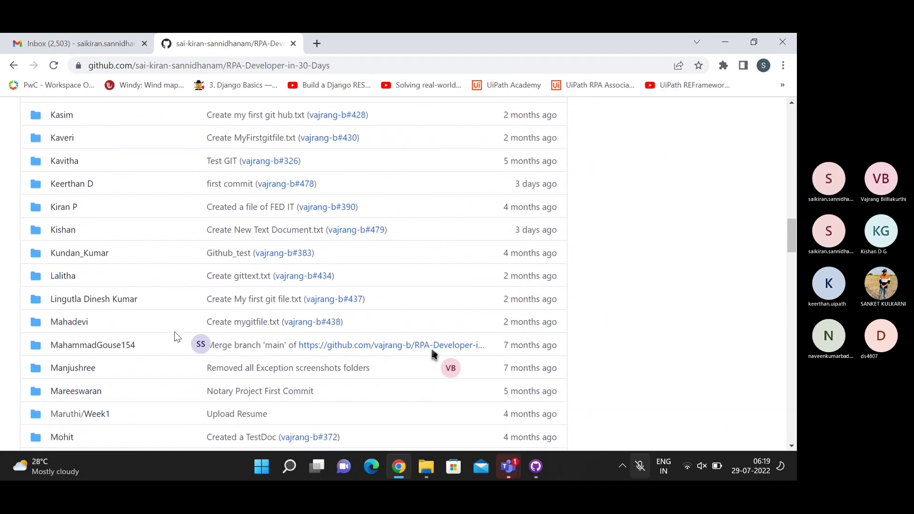
pyautogui.scroll(-5, 174, 331)
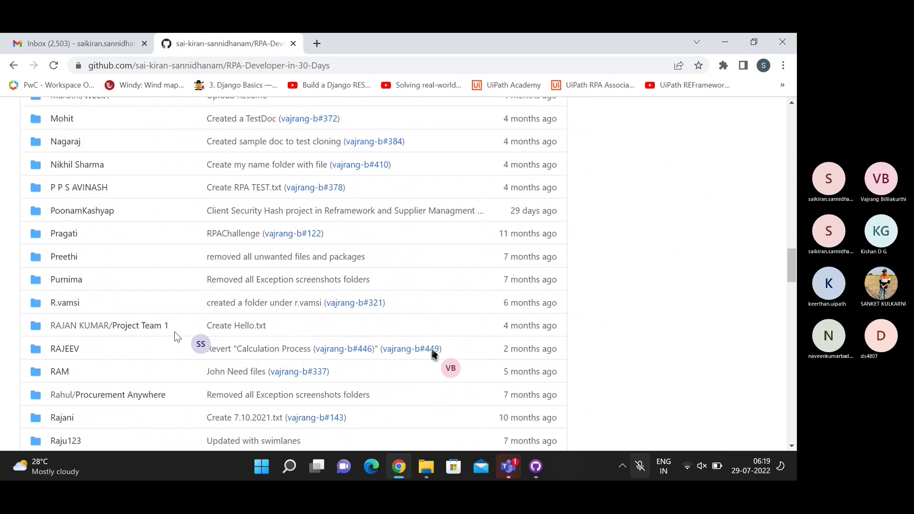
pyautogui.scroll(-6, 174, 331)
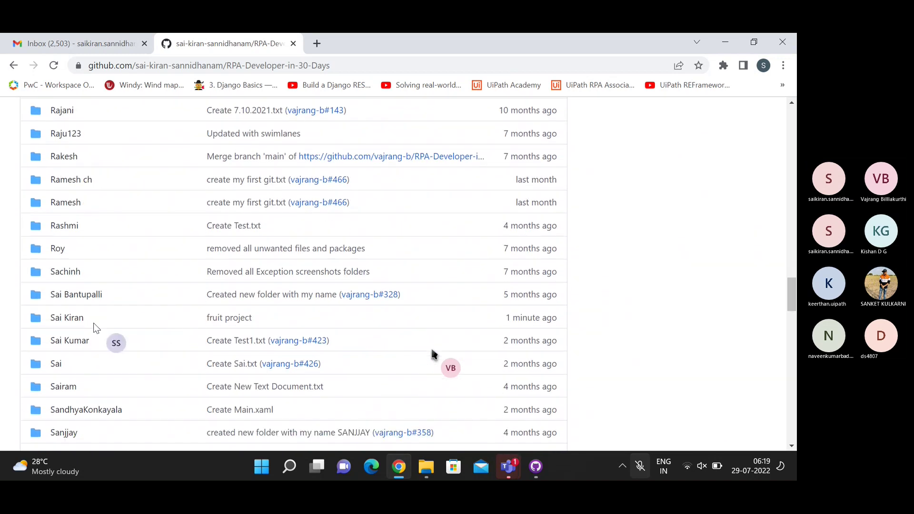
pyautogui.click(67, 322)
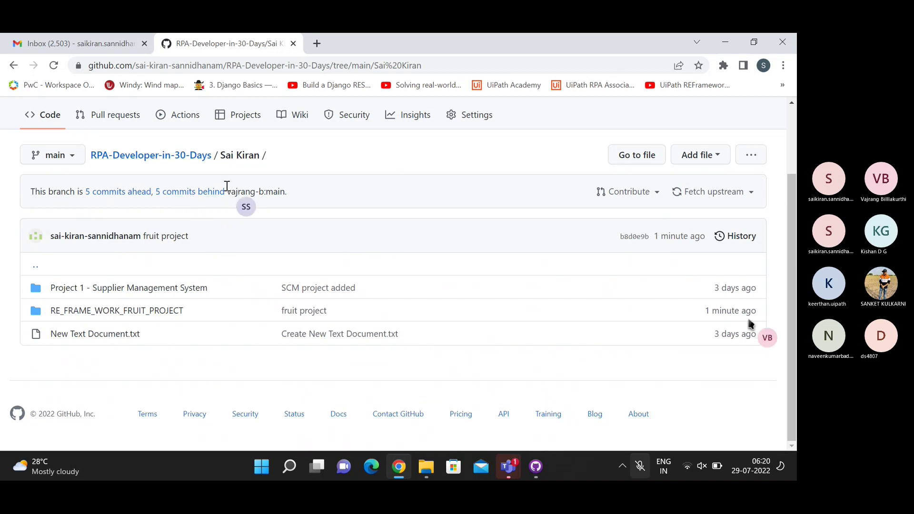
# Step: Open the comparison of the commits the fork is behind upstream and review the listed commits
pyautogui.click(204, 197)
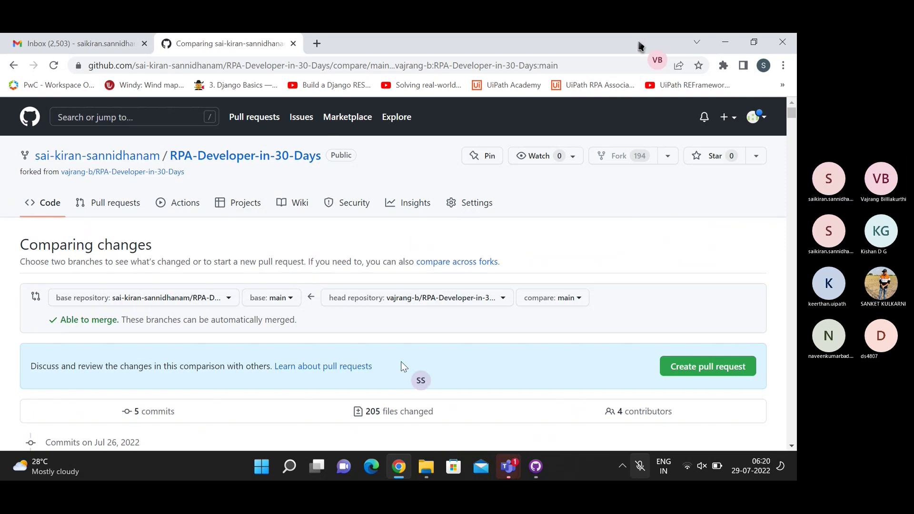
pyautogui.scroll(-1, 401, 361)
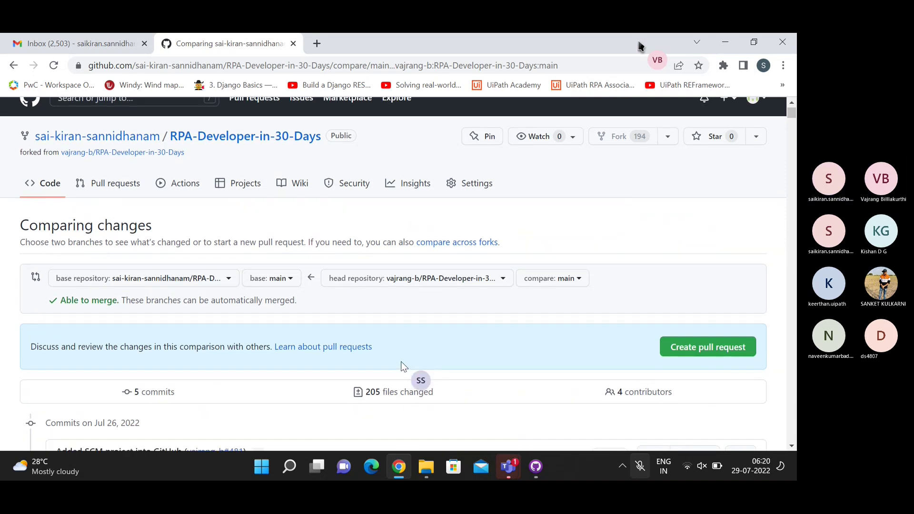
pyautogui.scroll(1, 401, 361)
pyautogui.scroll(-2, 420, 362)
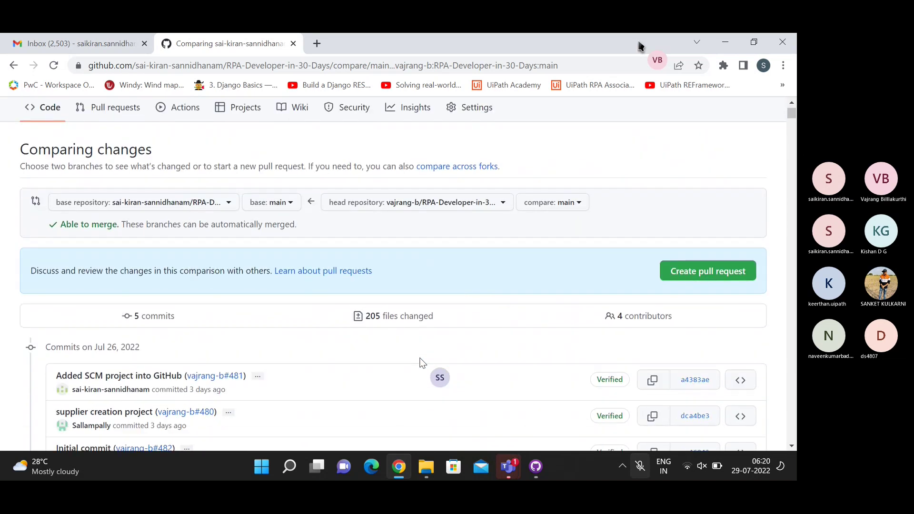
pyautogui.scroll(-2, 420, 361)
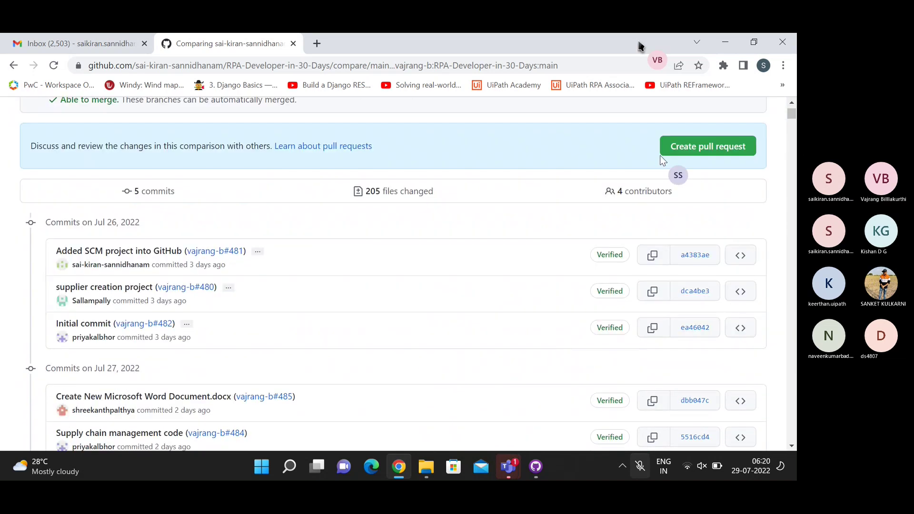
# Step: Create a pull request titled "Fruit project" from the upstream main branch into the fork's main branch and look it over
pyautogui.click(699, 150)
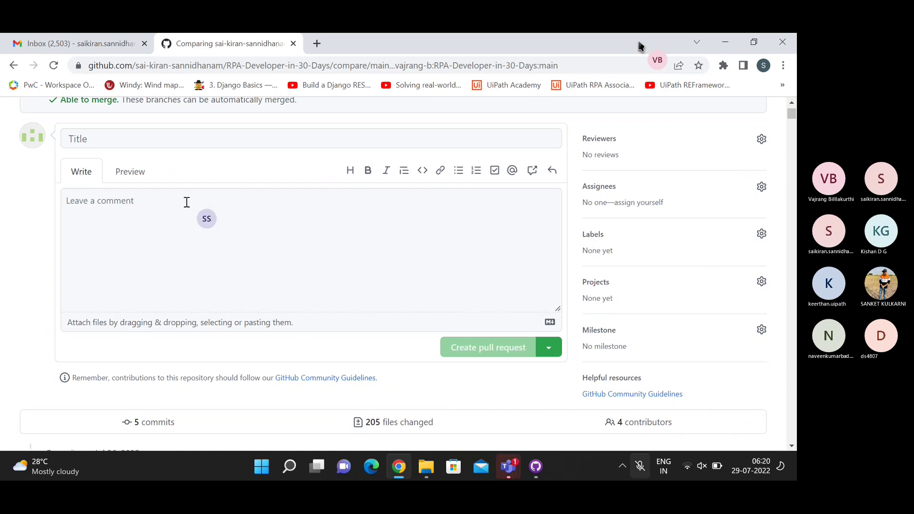
pyautogui.scroll(1, 183, 205)
pyautogui.click(135, 207)
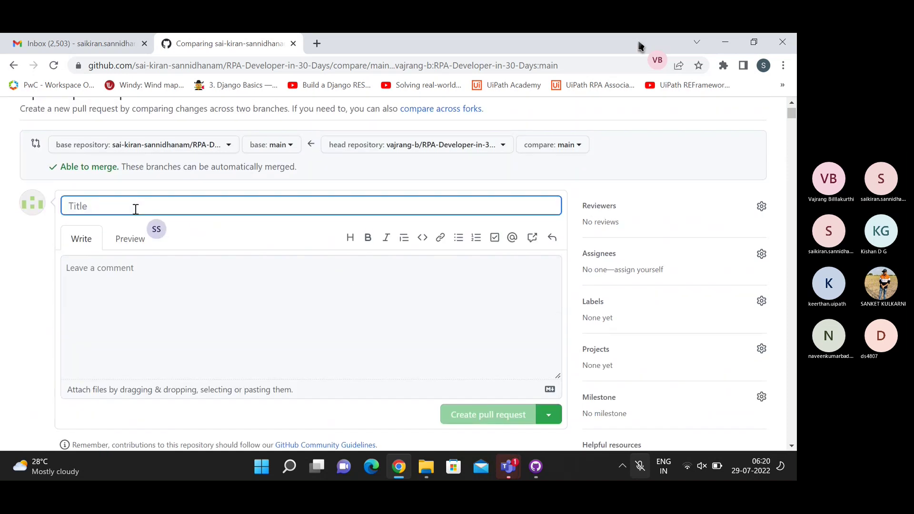
pyautogui.write('Fruit project')
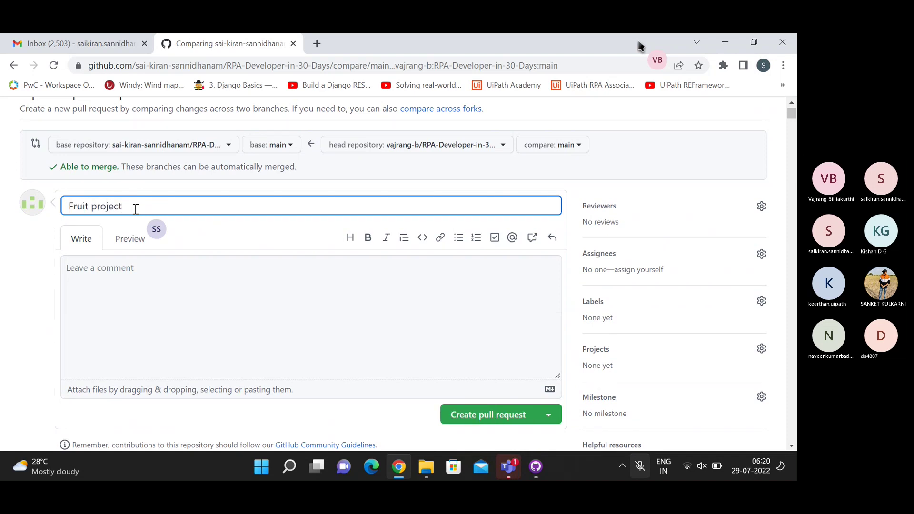
pyautogui.click(518, 421)
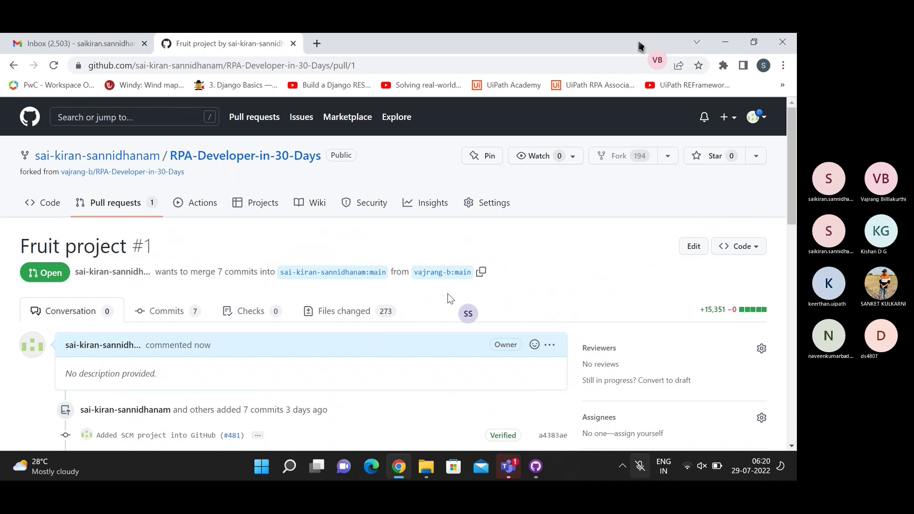
pyautogui.scroll(-2, 260, 383)
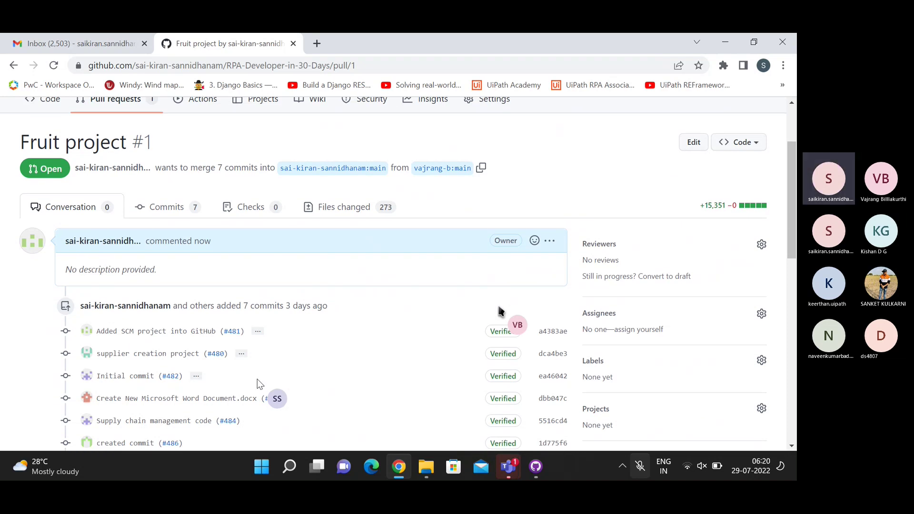
pyautogui.scroll(2, 257, 383)
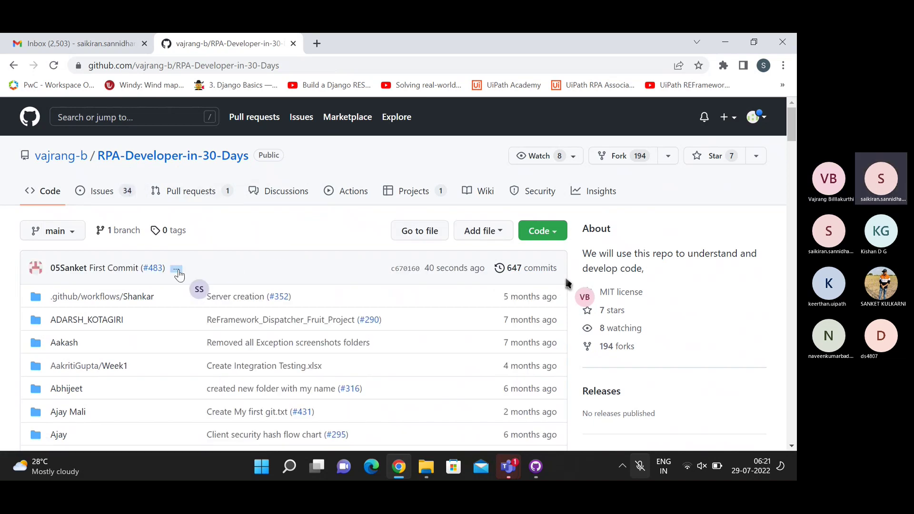
# Step: Look over the upstream RPA-Developer-in-30-Days repository's main page and open its list of pull requests
pyautogui.scroll(-4, 179, 275)
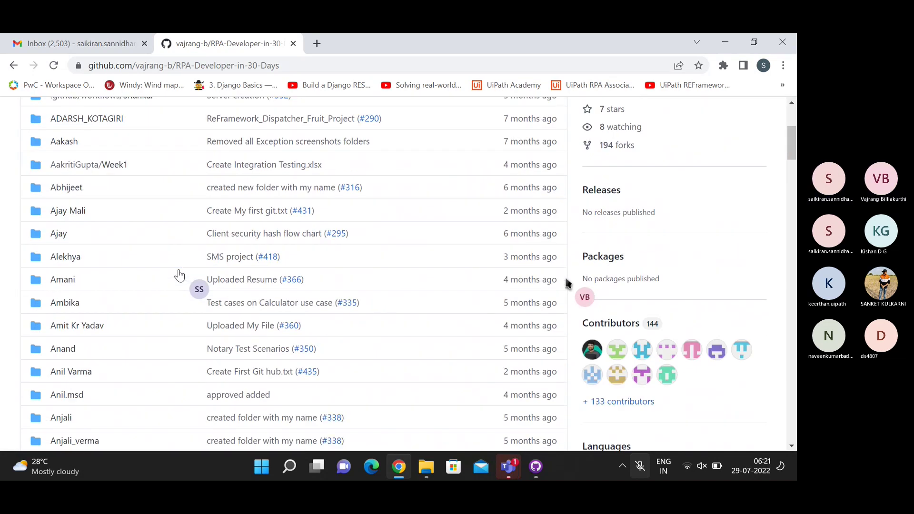
pyautogui.scroll(1, 179, 275)
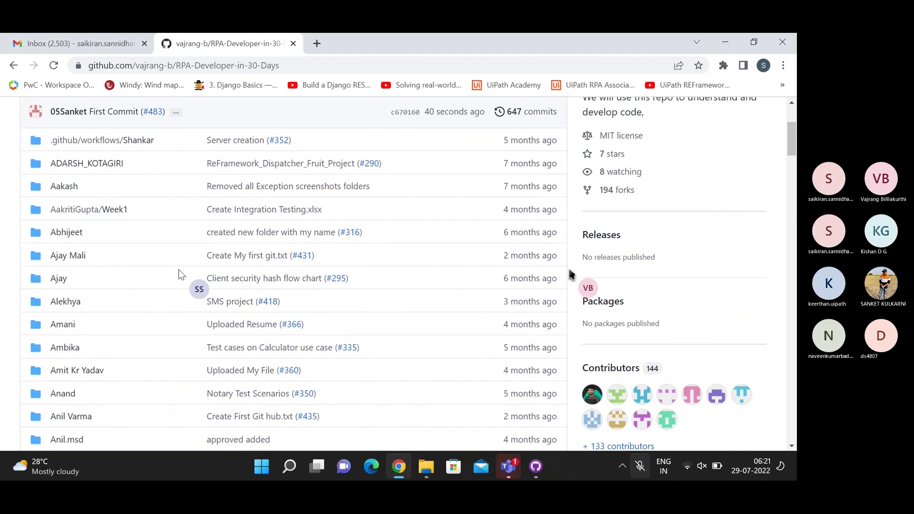
pyautogui.scroll(3, 179, 270)
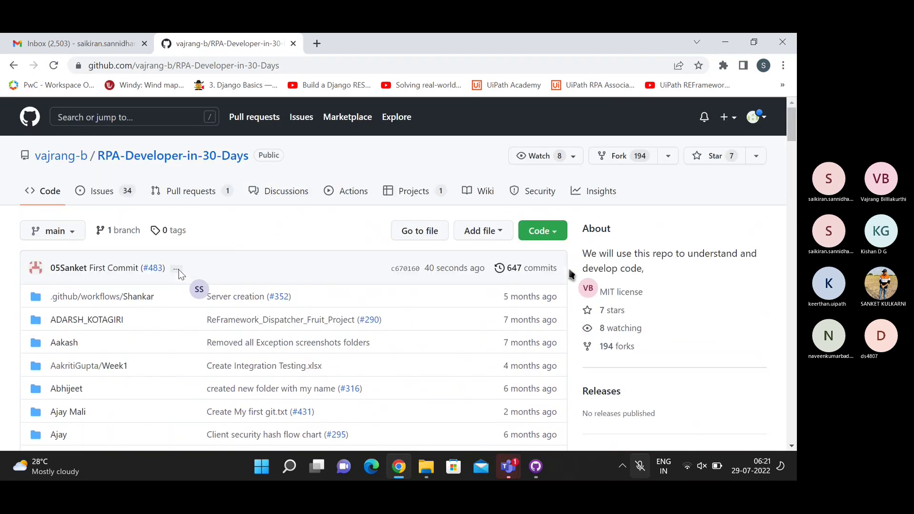
pyautogui.click(202, 192)
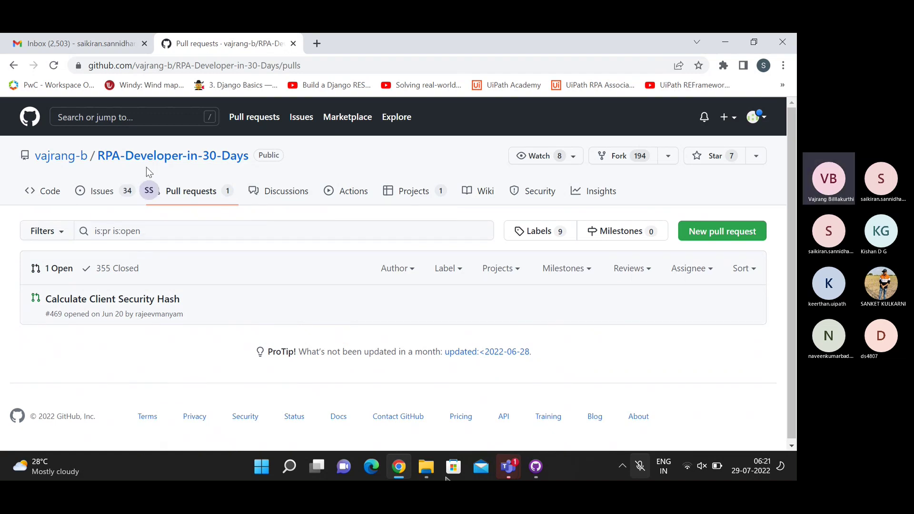
# Step: Return to the fork's "Fruit project" pull request and review its list of commits
pyautogui.click(14, 65)
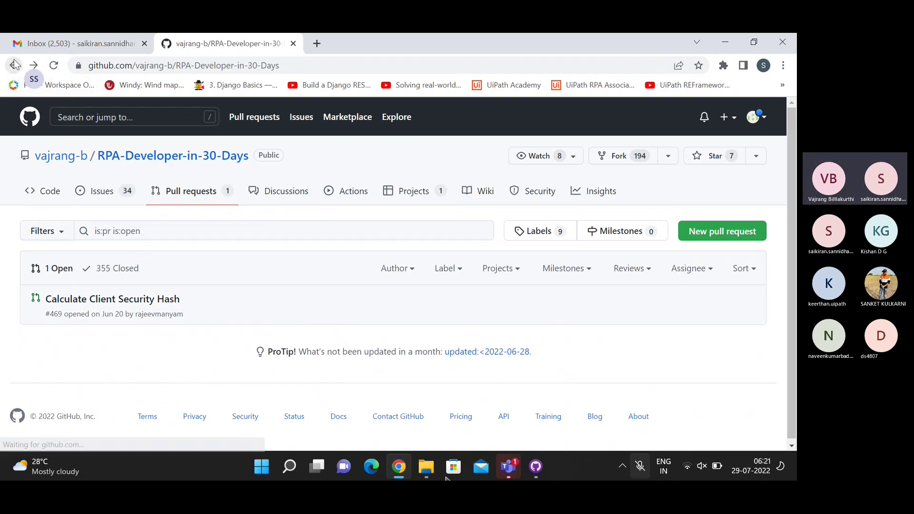
pyautogui.click(13, 65)
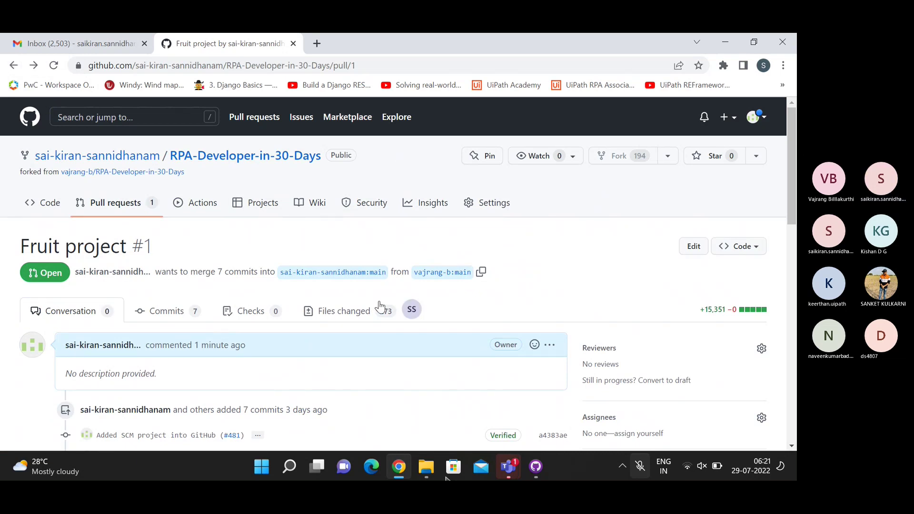
pyautogui.scroll(-3, 207, 421)
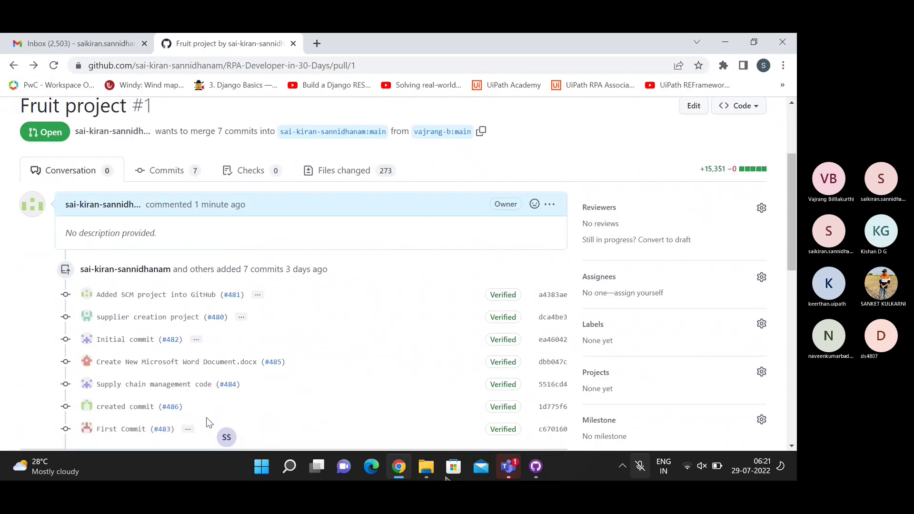
pyautogui.click(149, 167)
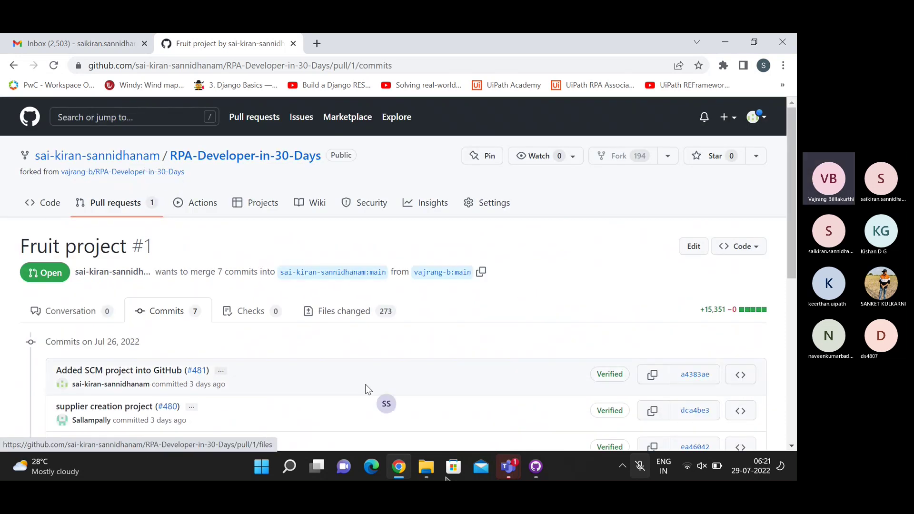
pyautogui.scroll(-5, 332, 374)
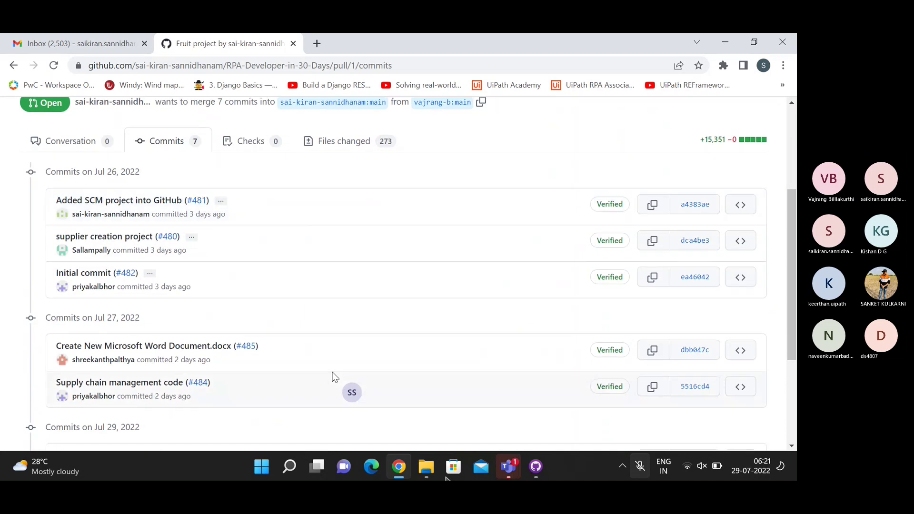
pyautogui.scroll(-3, 335, 377)
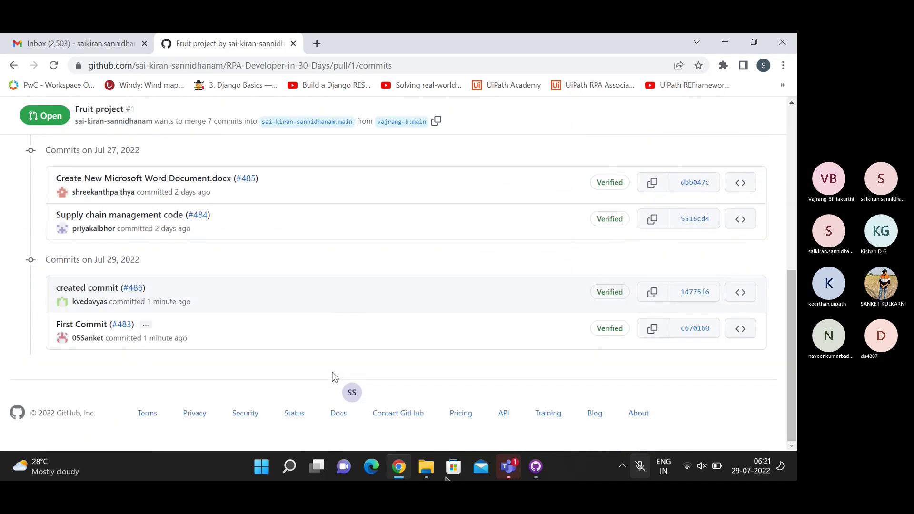
pyautogui.scroll(8, 333, 376)
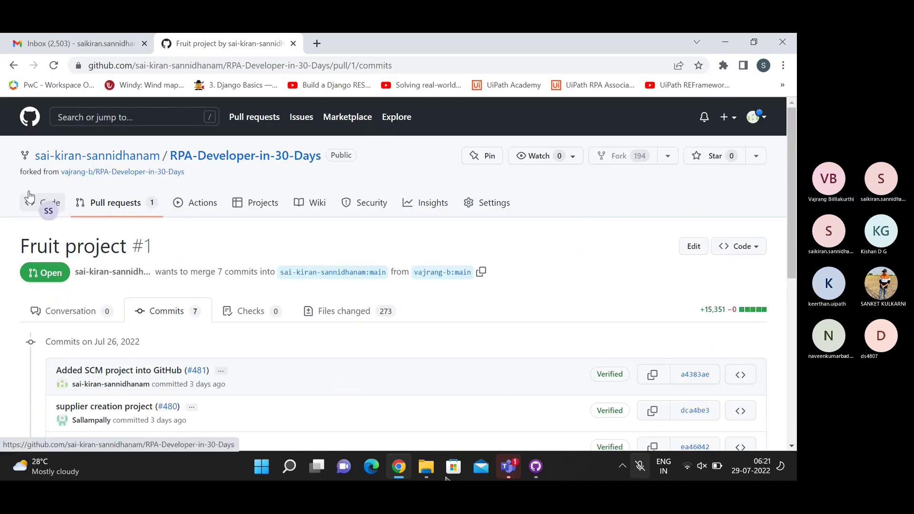
# Step: Go to the fork's RPA-Developer-in-30-Days repository through the account profile and open the participant's folder from its file list
pyautogui.moveTo(127, 157)
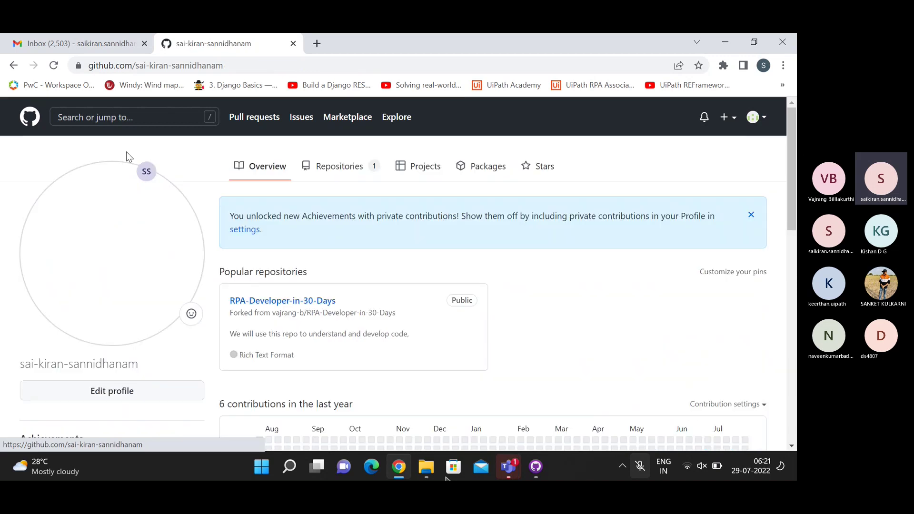
pyautogui.click(281, 305)
pyautogui.scroll(-20, 167, 338)
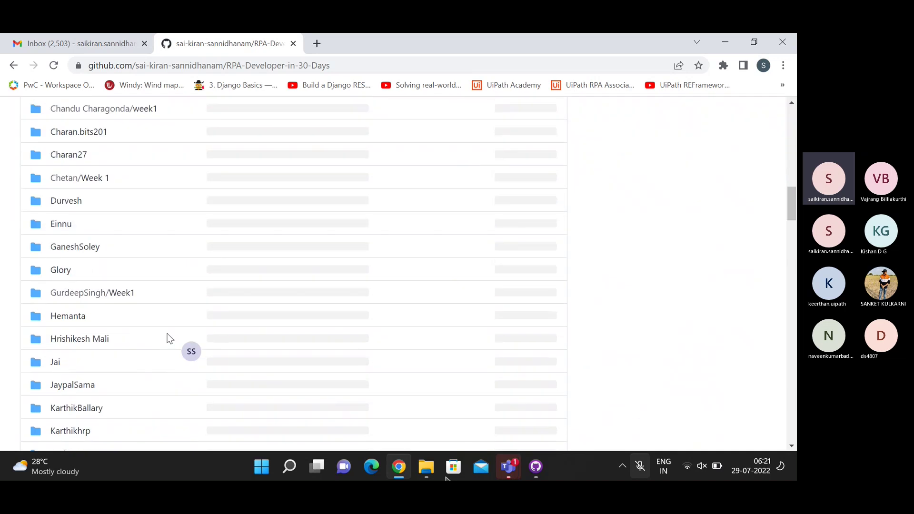
pyautogui.scroll(-6, 168, 338)
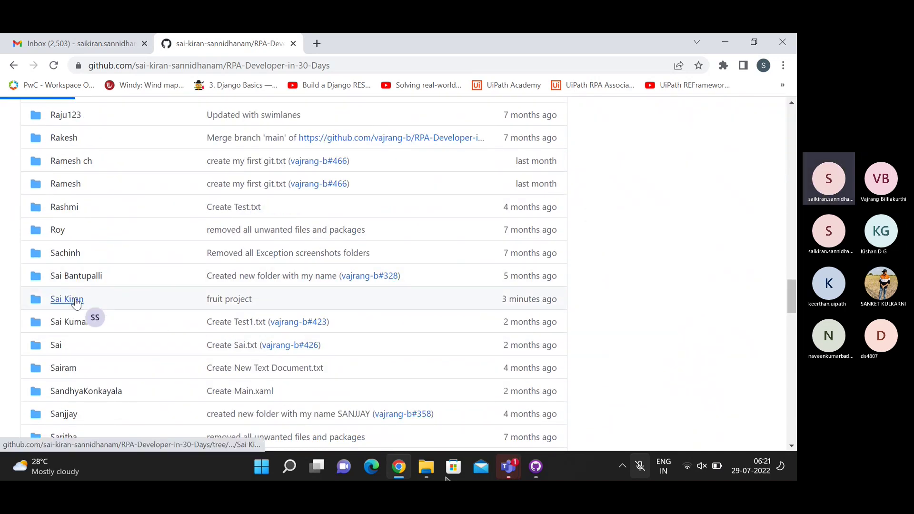
pyautogui.click(67, 299)
pyautogui.scroll(-2, 434, 325)
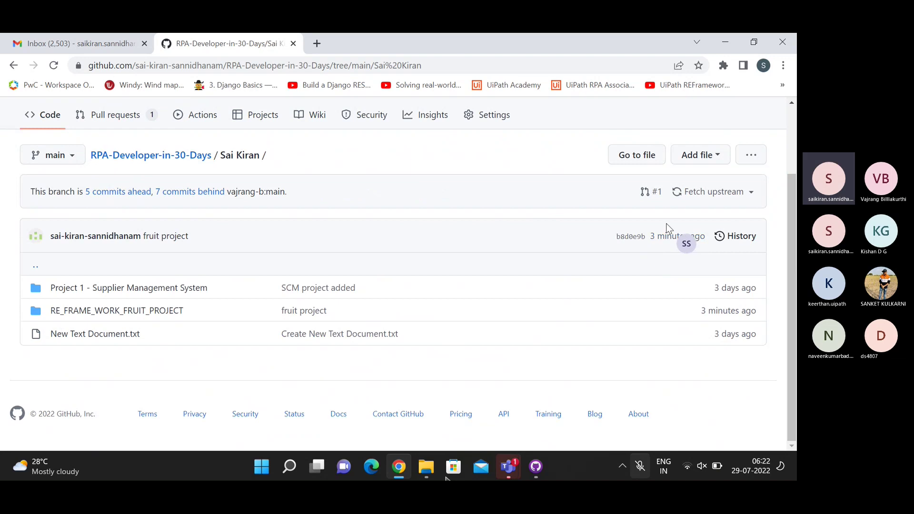
# Step: Update the fork's main branch with the latest upstream changes and reopen the participant's folder
pyautogui.click(702, 196)
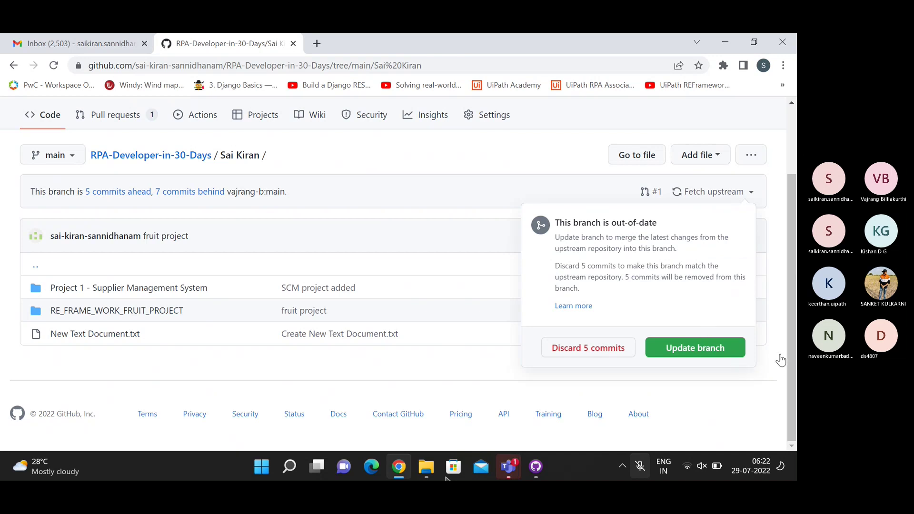
pyautogui.click(699, 353)
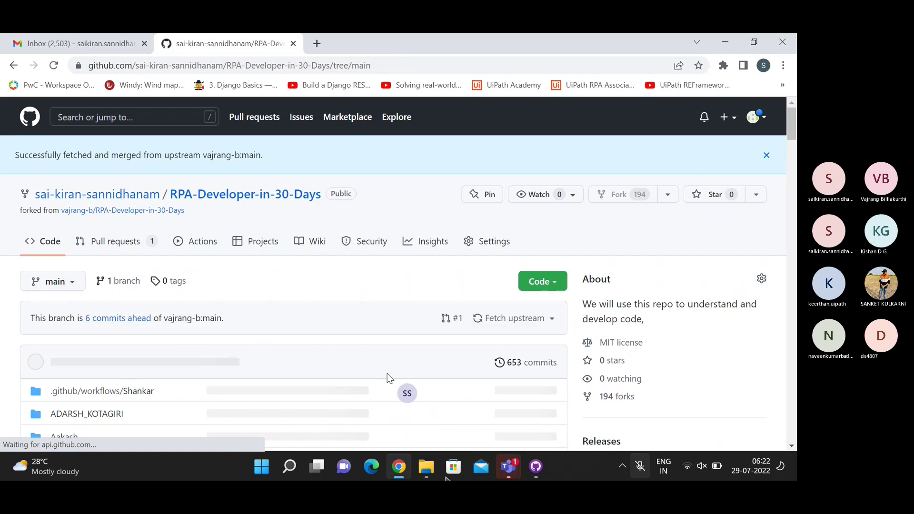
pyautogui.scroll(-2, 488, 340)
pyautogui.scroll(-20, 487, 338)
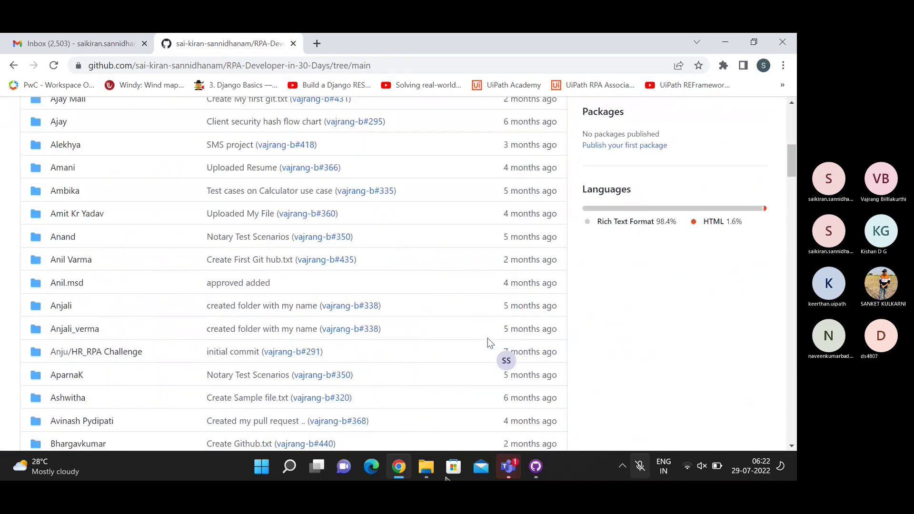
pyautogui.scroll(-10, 487, 338)
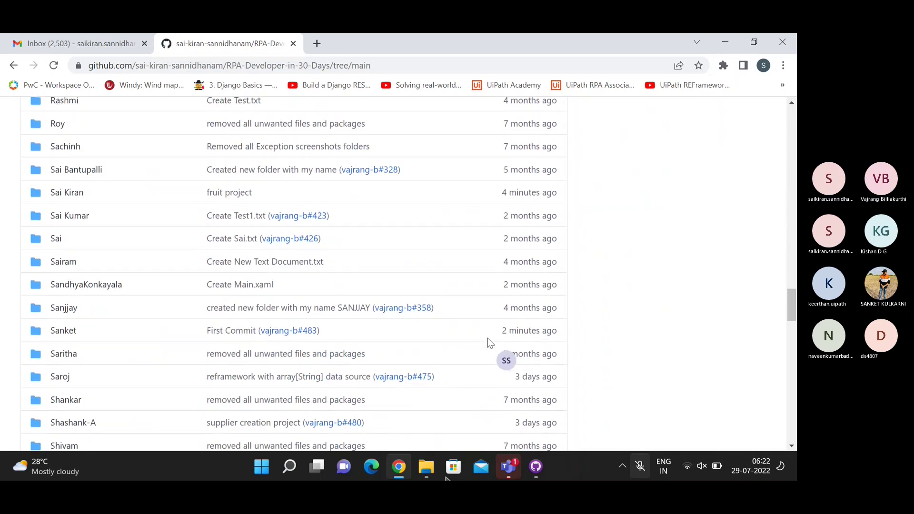
pyautogui.scroll(1, 488, 340)
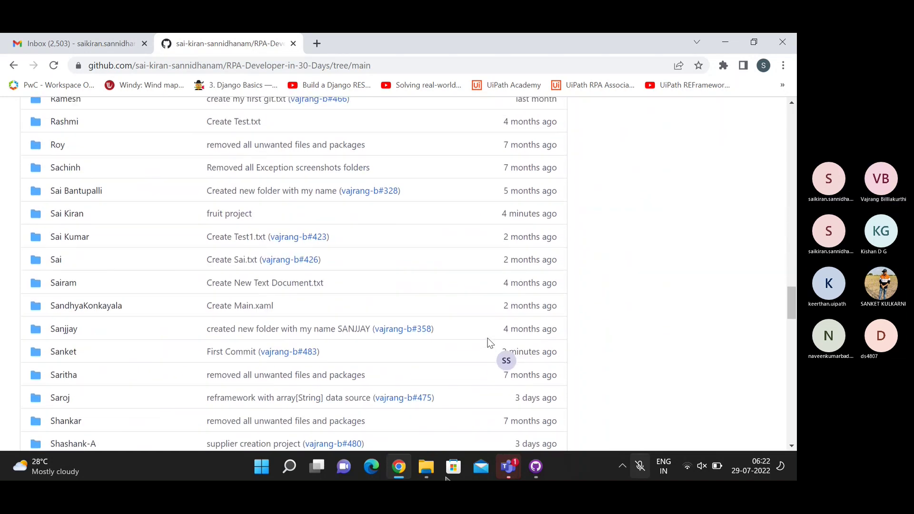
pyautogui.click(73, 214)
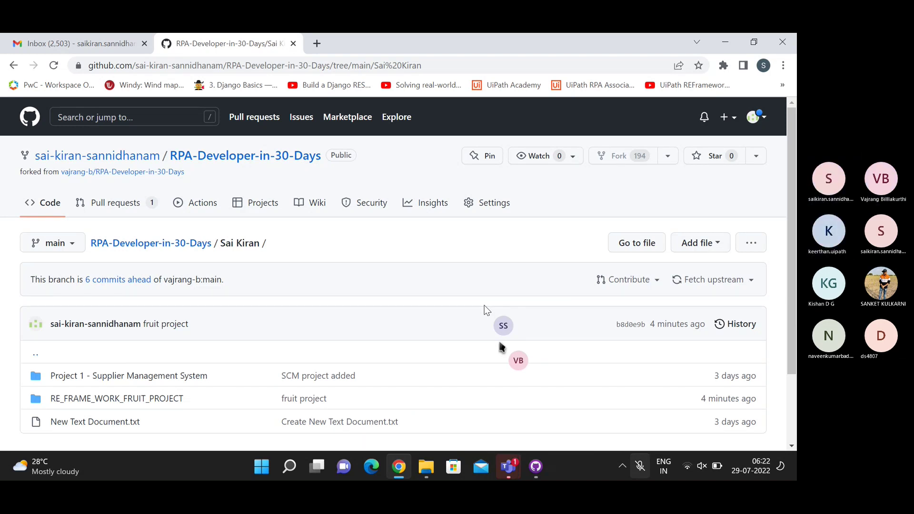
# Step: Start a new pull request from the fork's main branch into the upstream main branch, checking the branch comparison
pyautogui.click(107, 204)
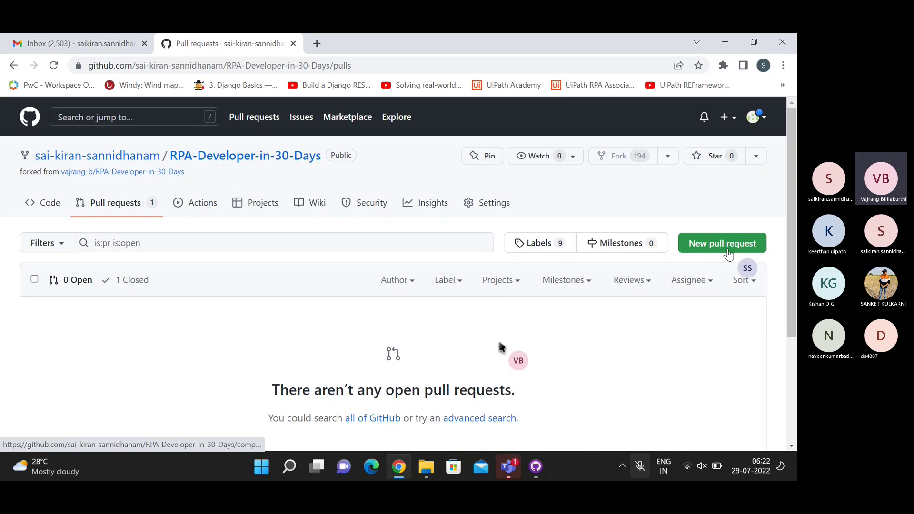
pyautogui.click(728, 254)
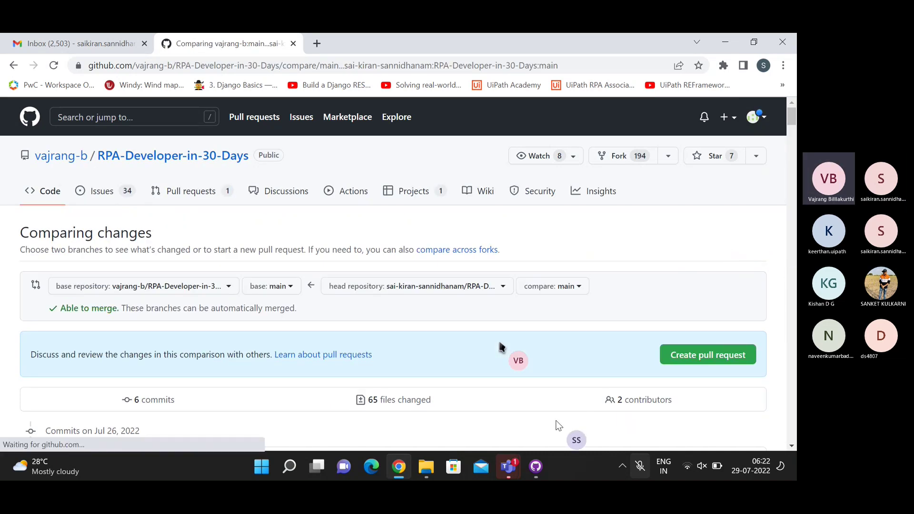
pyautogui.scroll(-1, 571, 419)
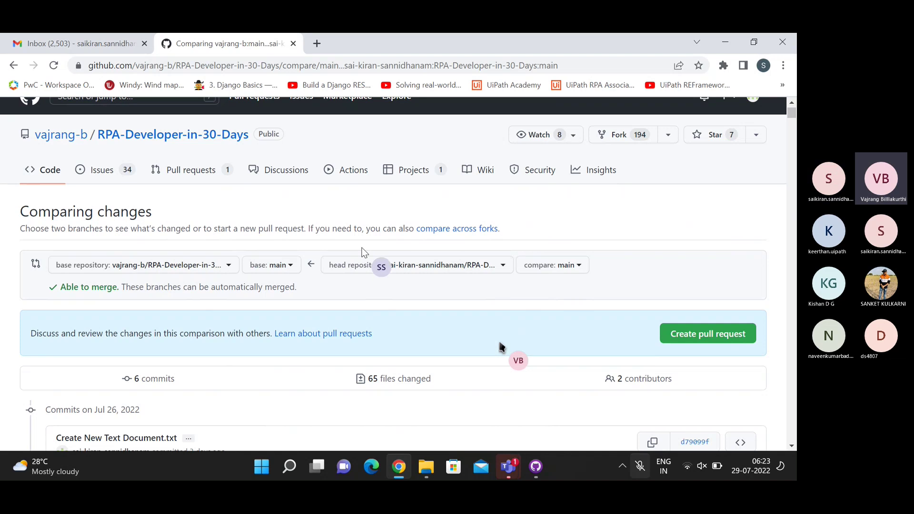
pyautogui.scroll(-1, 498, 342)
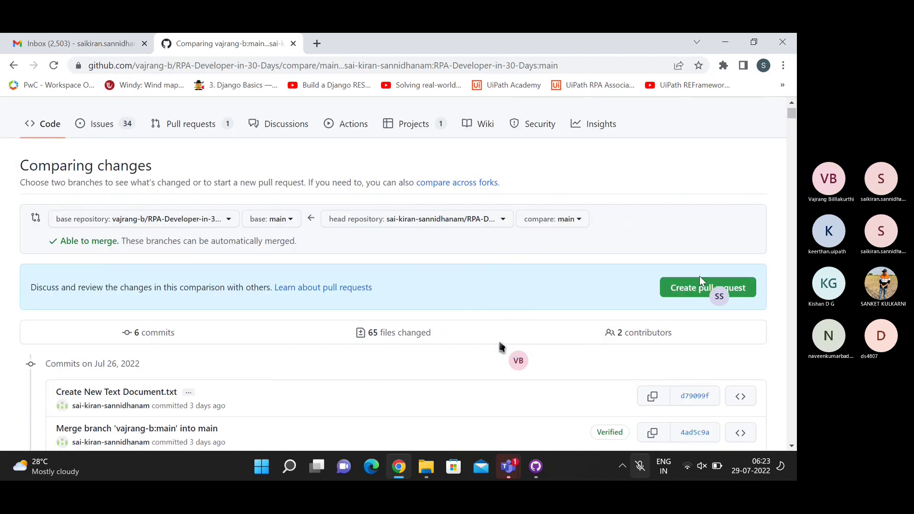
pyautogui.click(708, 288)
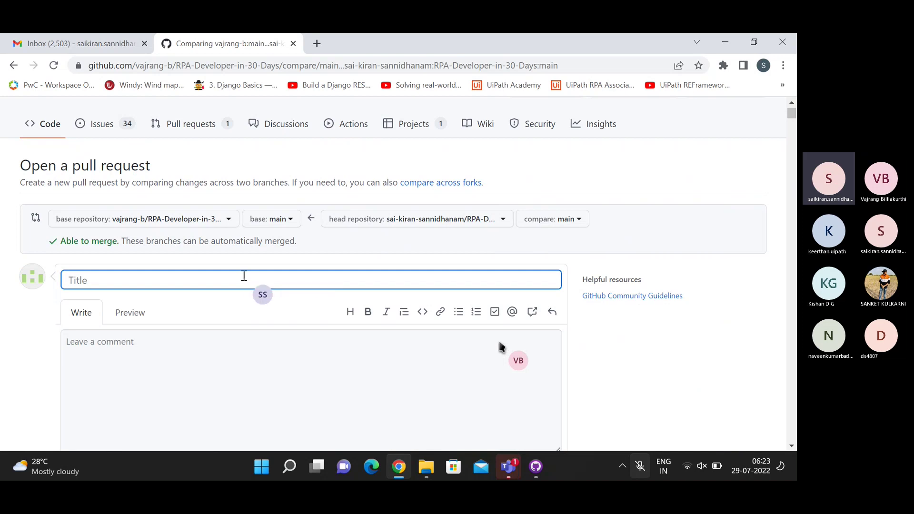
# Step: Title the pull request "Fruit Project added", leave the comment empty, and create it
pyautogui.write('Fruite')
pyautogui.press('BackSpace')
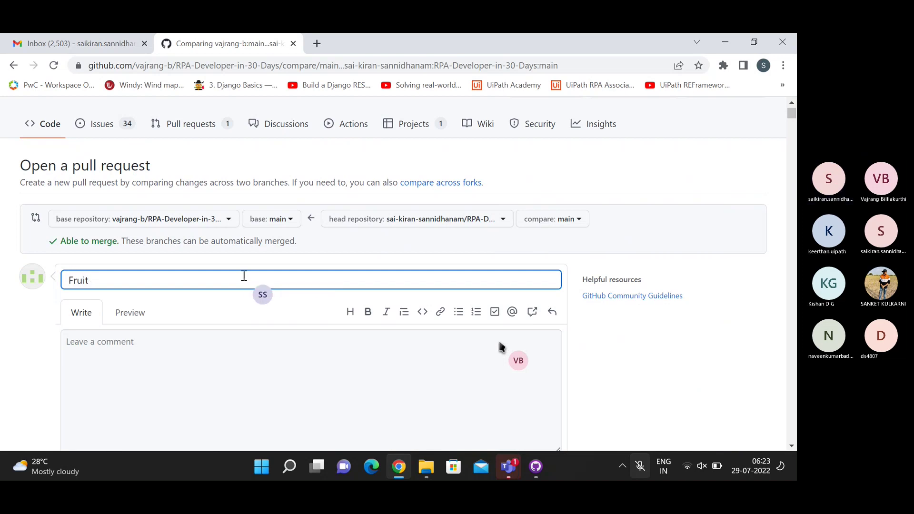
pyautogui.write('Project added')
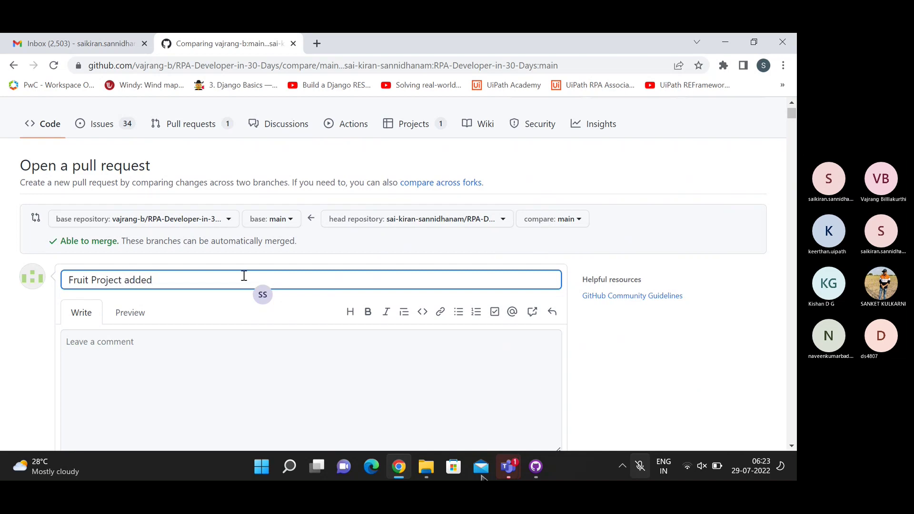
pyautogui.scroll(-2, 632, 274)
pyautogui.scroll(-1, 632, 274)
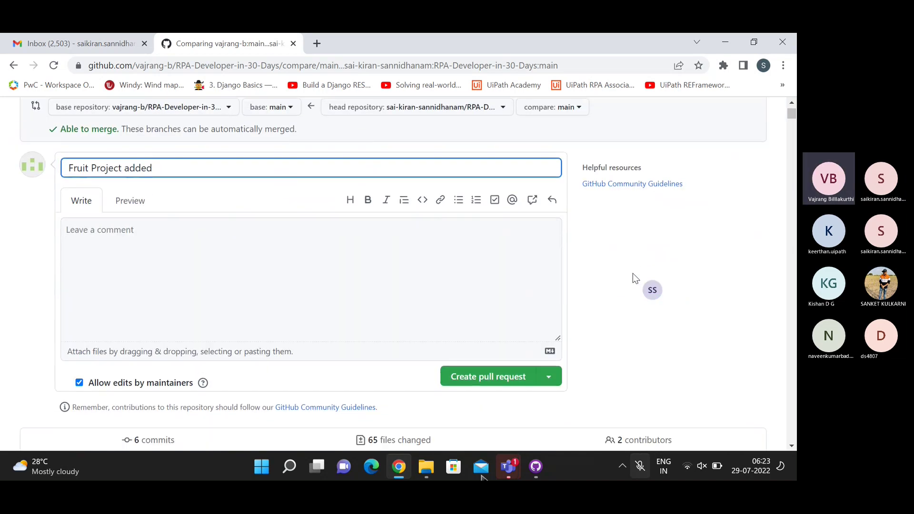
pyautogui.click(500, 380)
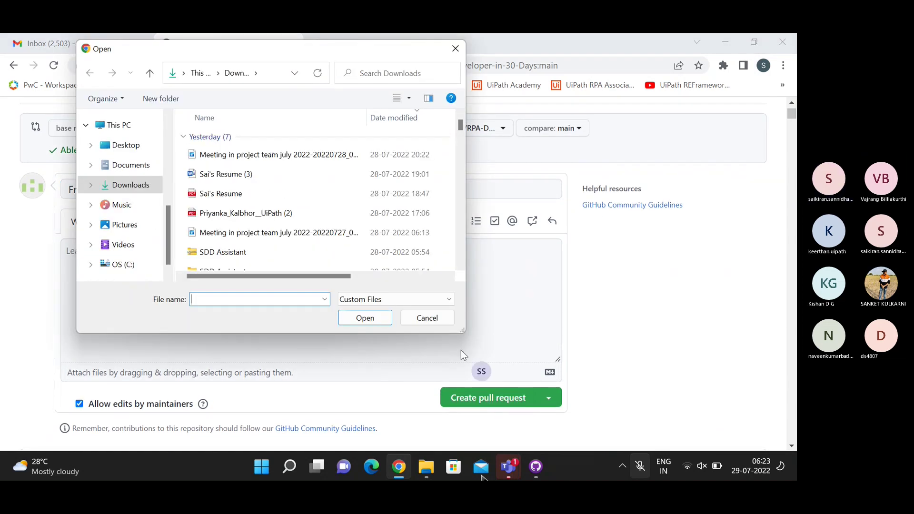
pyautogui.click(432, 319)
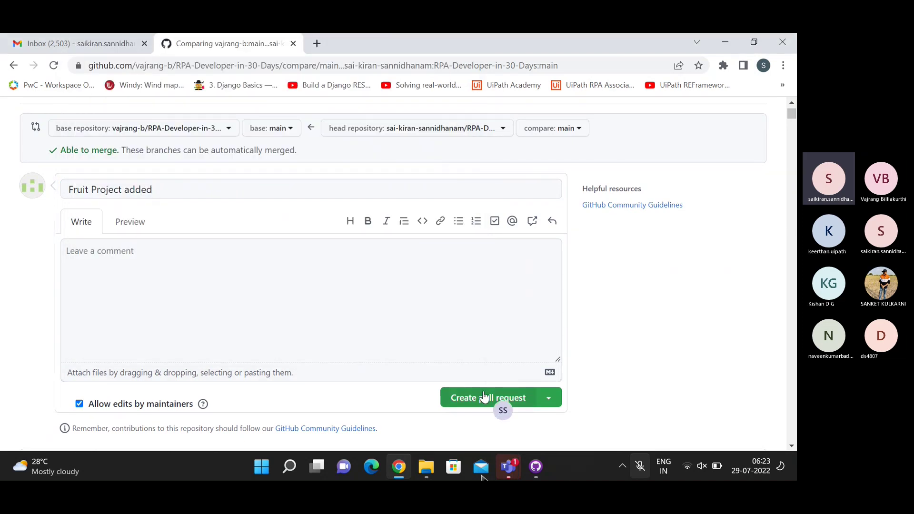
pyautogui.click(483, 395)
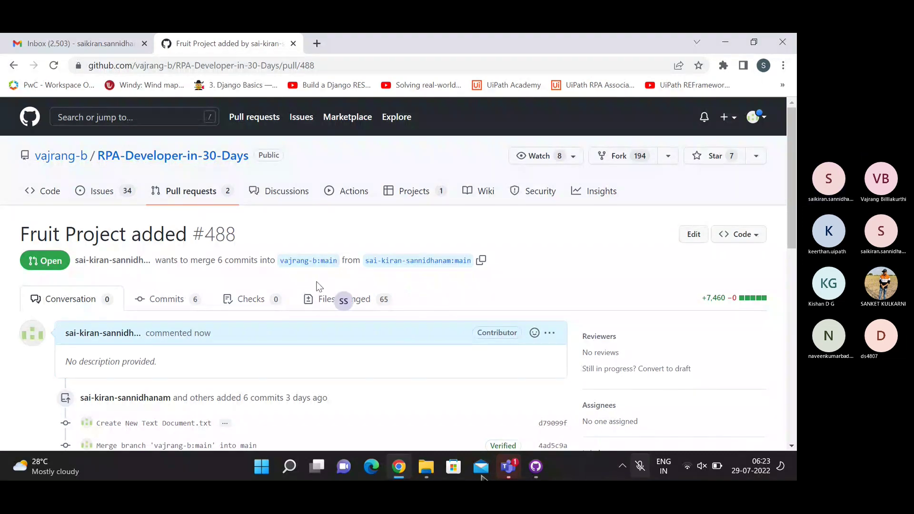
pyautogui.scroll(-1, 406, 285)
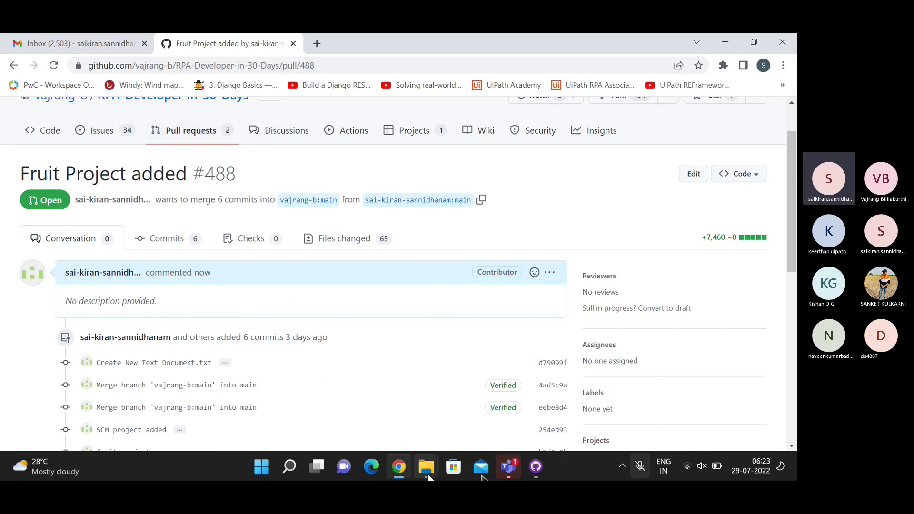
# Step: Switch to File Explorer, open the local RE_FRAME_WORK_FRUIT_PROJECT folder and open its Main workflow in UiPath Studio
pyautogui.moveTo(427, 476)
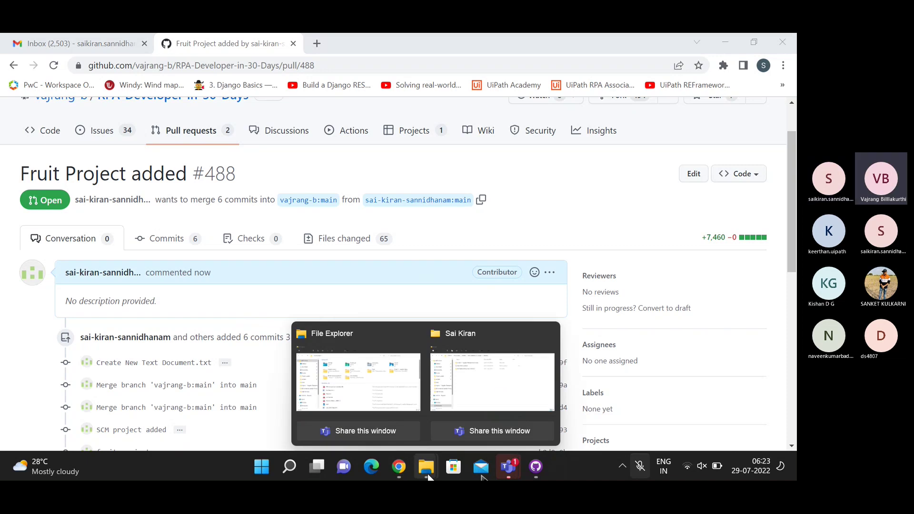
pyautogui.click(484, 388)
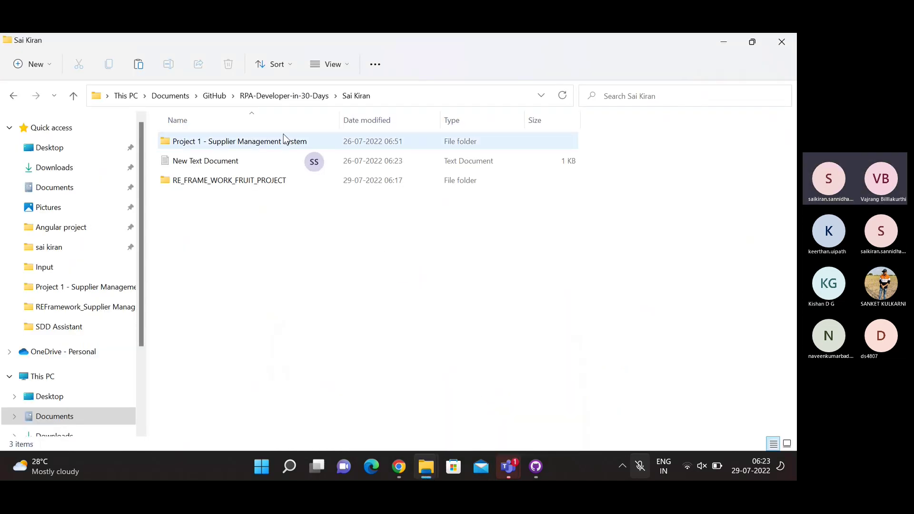
pyautogui.doubleClick(256, 183)
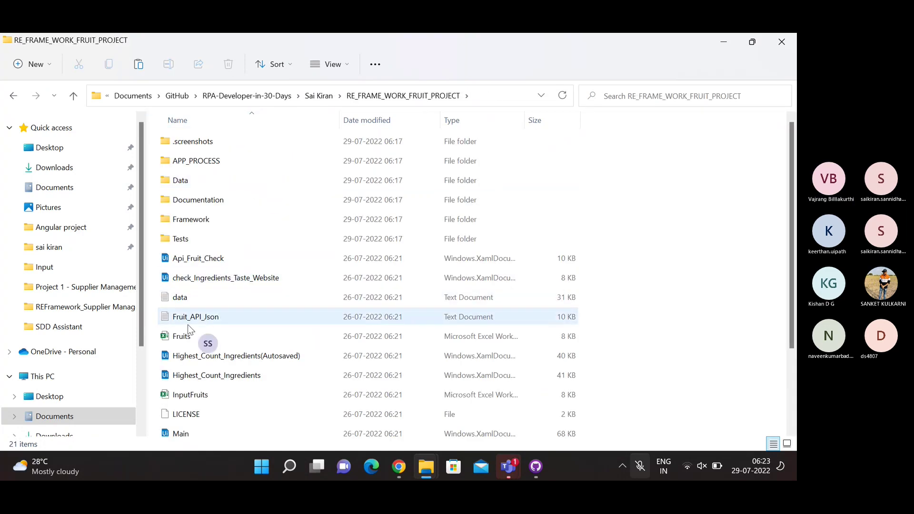
pyautogui.scroll(-2, 207, 418)
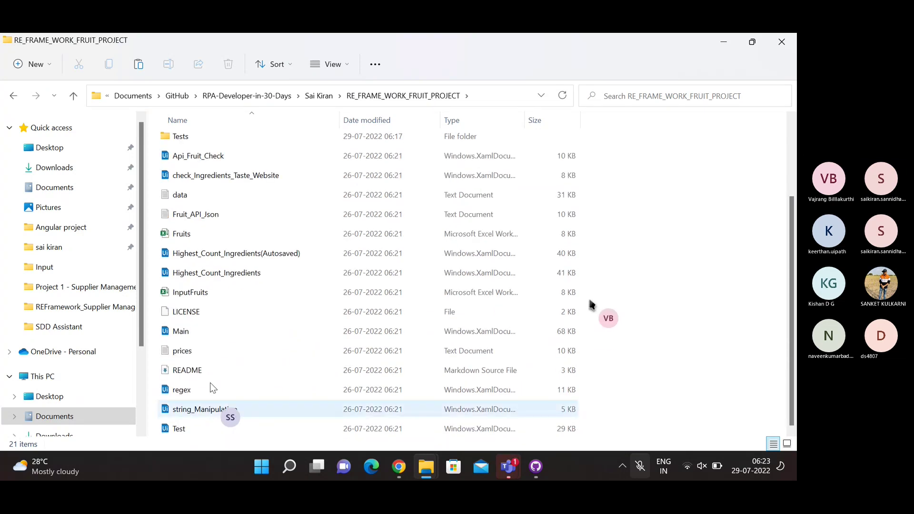
pyautogui.doubleClick(183, 330)
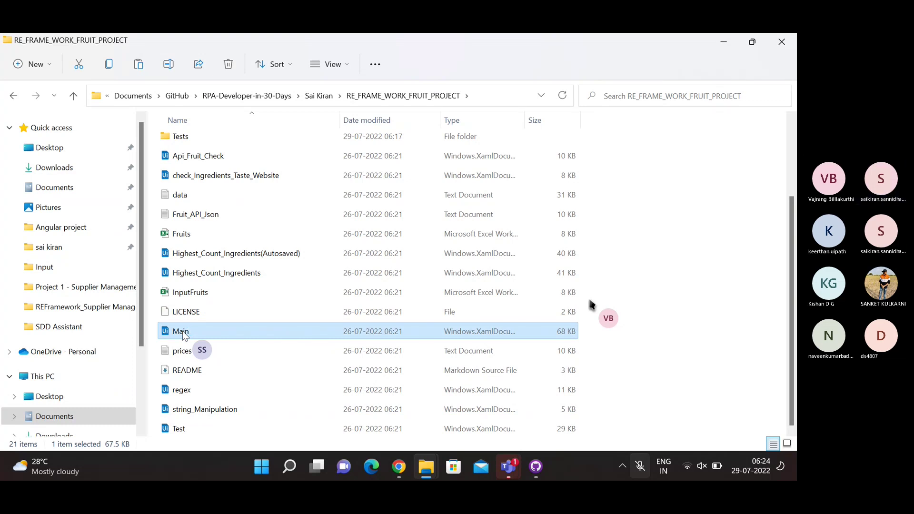
pyautogui.doubleClick(182, 330)
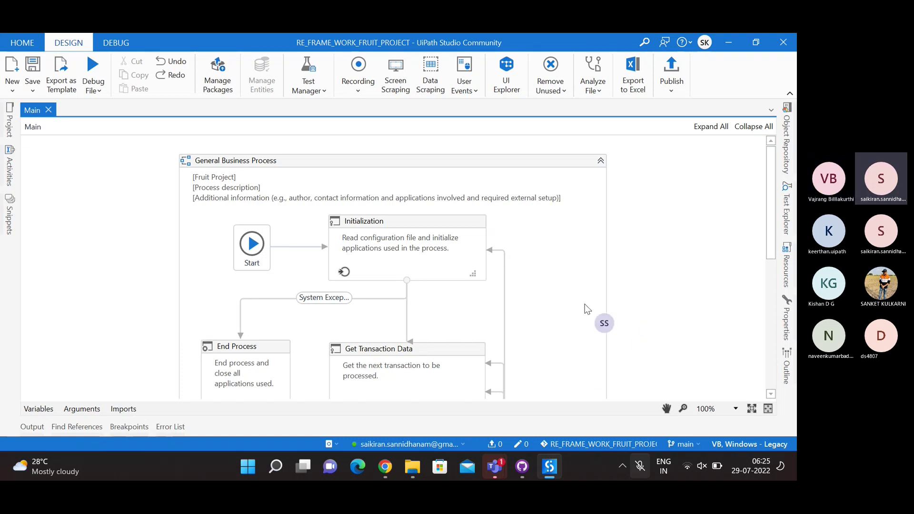
pyautogui.scroll(-5, 587, 308)
pyautogui.scroll(5, 587, 309)
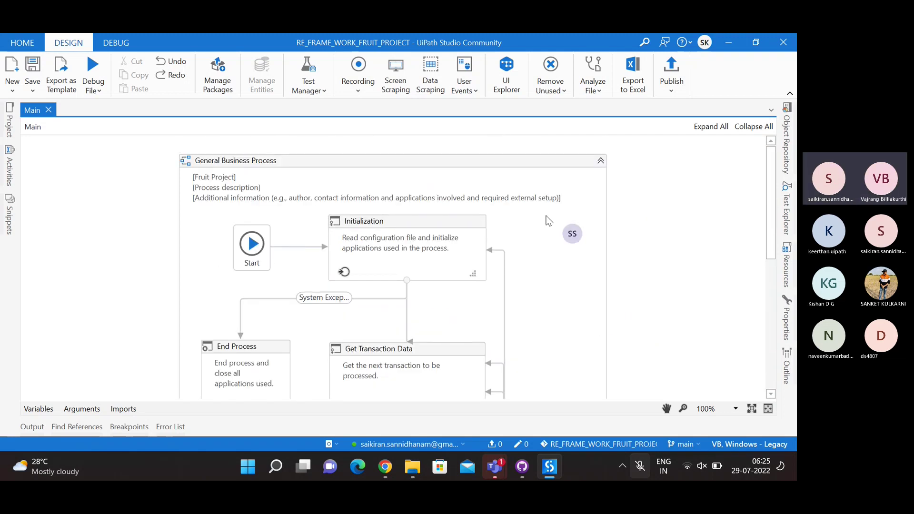
pyautogui.click(493, 221)
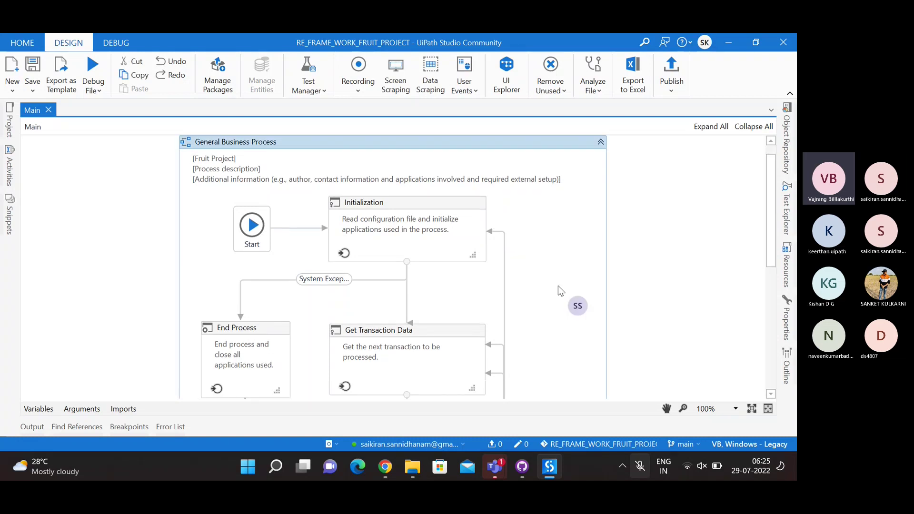
# Step: Check the status of the "Fruit Project added" pull request in Chrome and return to UiPath Studio
pyautogui.moveTo(387, 470)
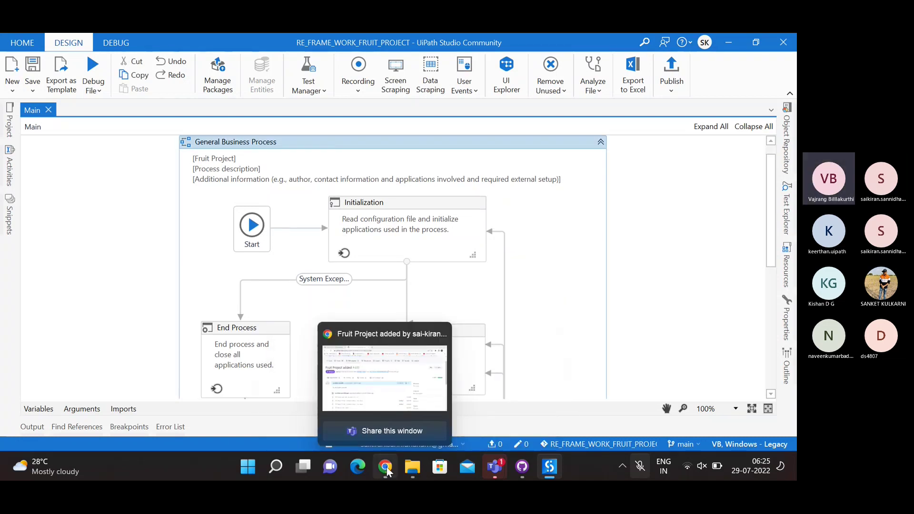
pyautogui.click(387, 470)
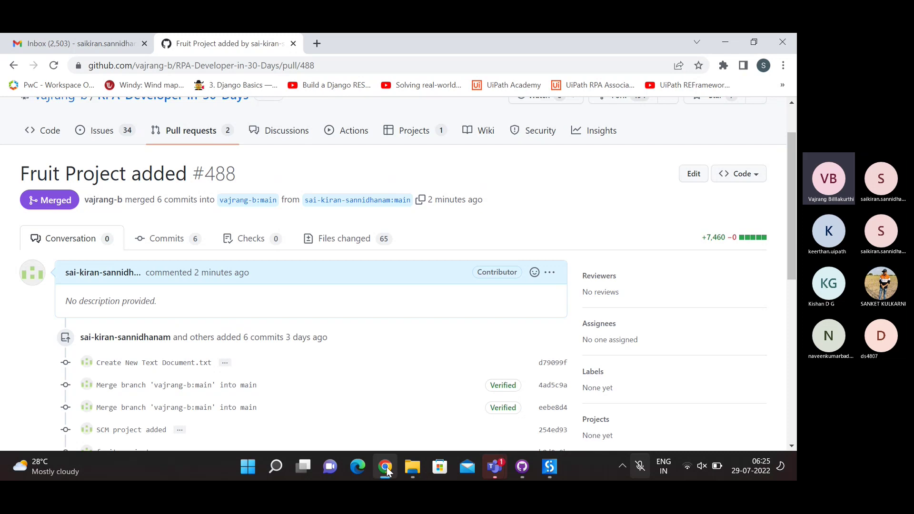
pyautogui.click(386, 469)
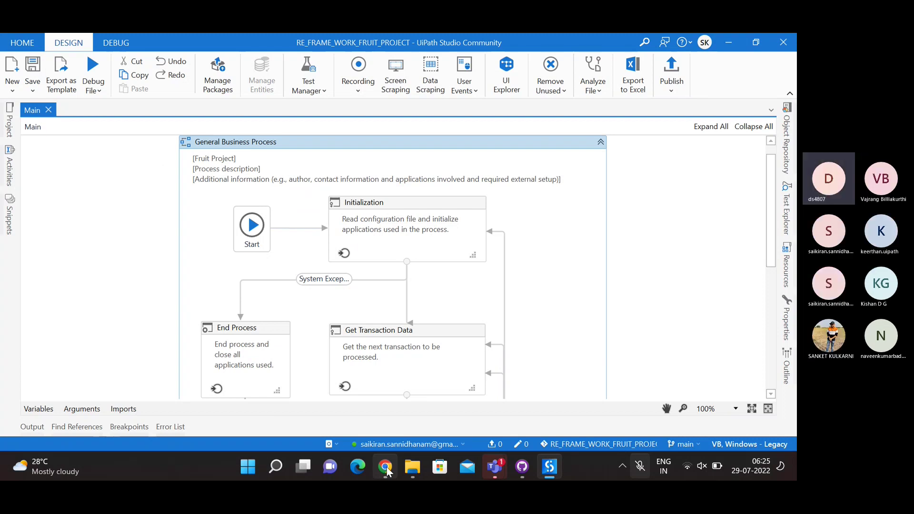
# Step: Open the Initialization state of the Main workflow and examine its activities down to the Invoke InitAllApplications workflow activity
pyautogui.doubleClick(435, 201)
pyautogui.scroll(-10, 598, 310)
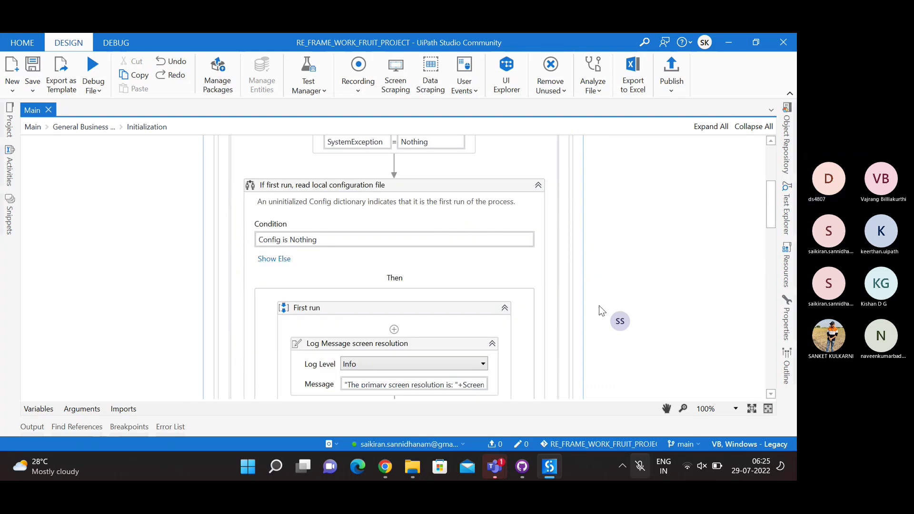
pyautogui.scroll(-10, 599, 309)
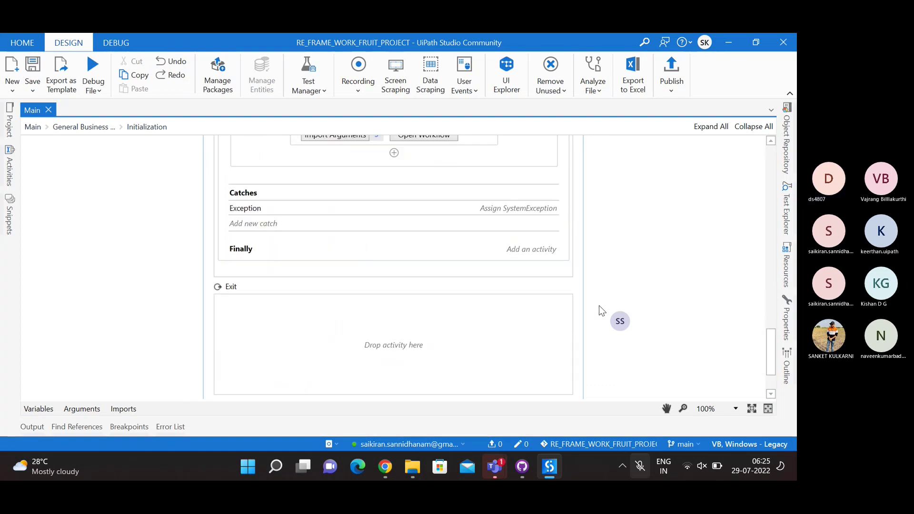
pyautogui.scroll(5, 601, 310)
pyautogui.scroll(-5, 600, 310)
pyautogui.scroll(6, 600, 310)
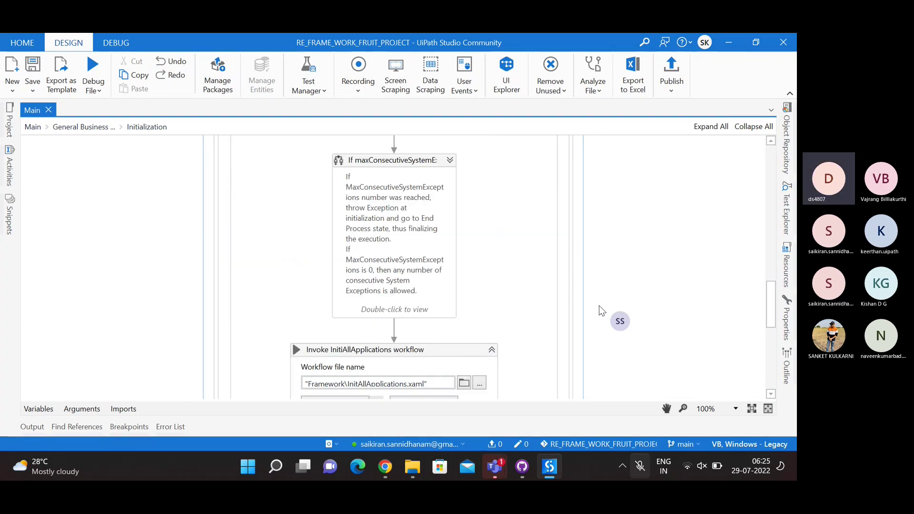
pyautogui.scroll(-3, 599, 310)
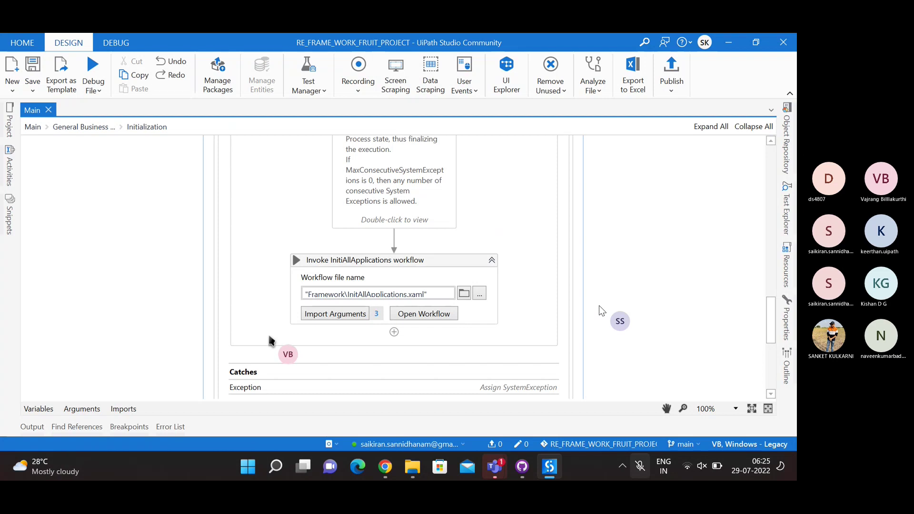
# Step: Open the invoked InitAllApplications workflow and review its Excel Application Scope and Read Range activities
pyautogui.click(424, 315)
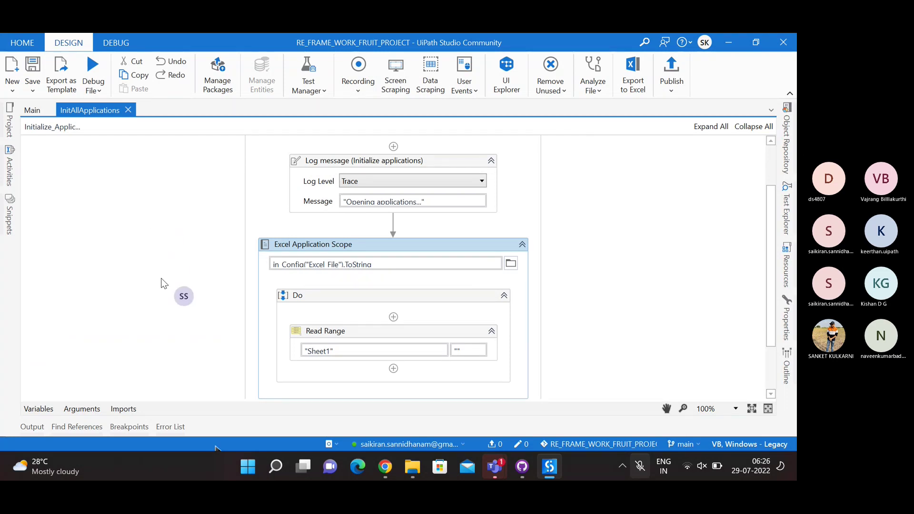
pyautogui.scroll(-2, 163, 281)
pyautogui.scroll(4, 95, 238)
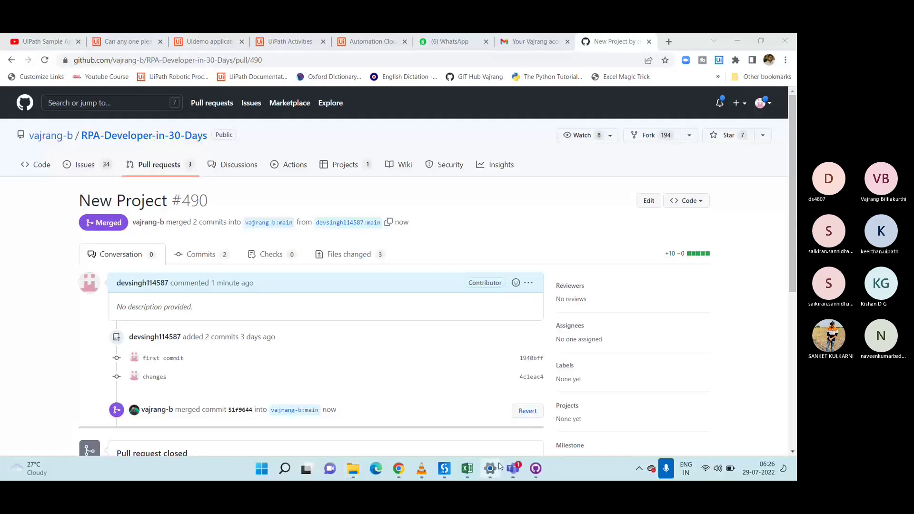
# Step: Switch to GitHub Desktop with the RPA-Developer-in-30-Days repository and place its window over the browser, clear of the taskbar
pyautogui.rightClick(539, 471)
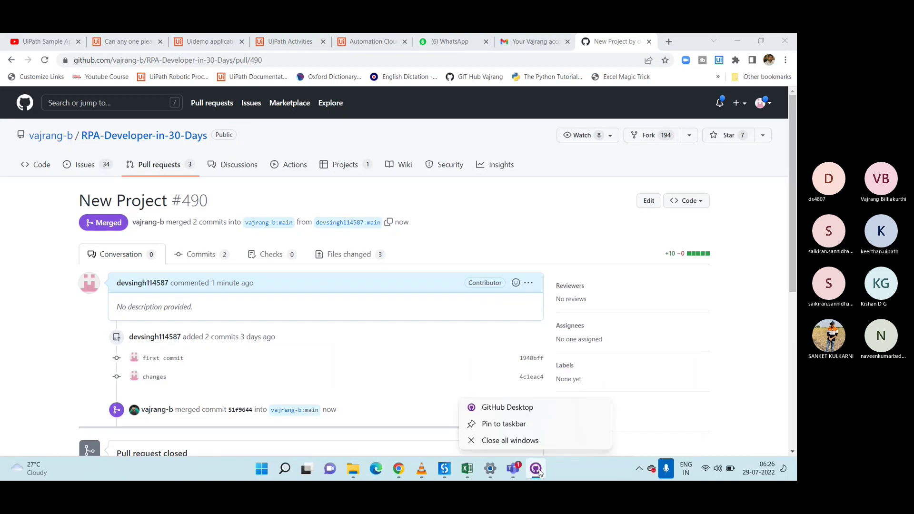
pyautogui.click(525, 408)
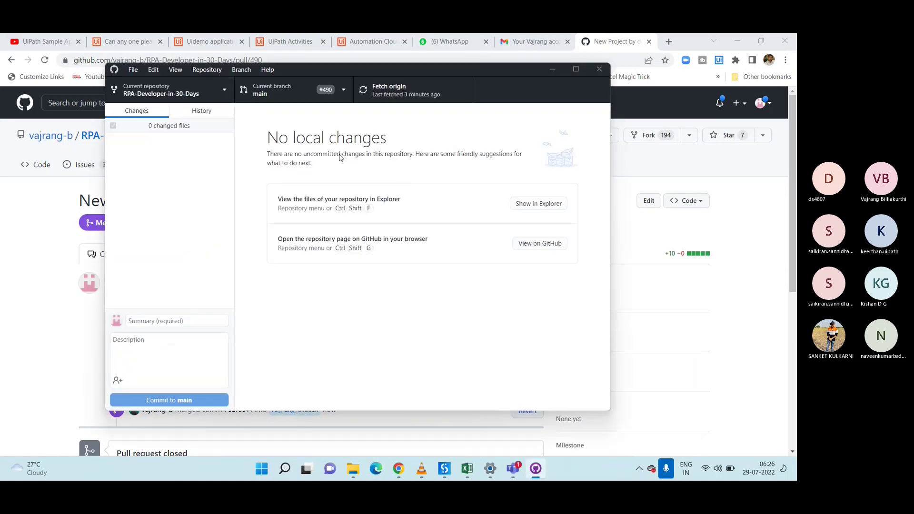
pyautogui.moveTo(418, 68); pyautogui.dragTo(434, 132)
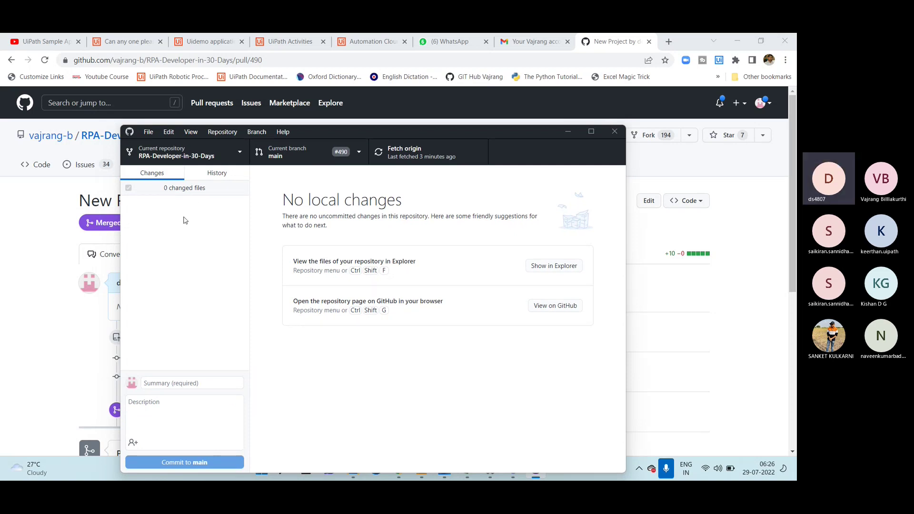
pyautogui.press('super+s')
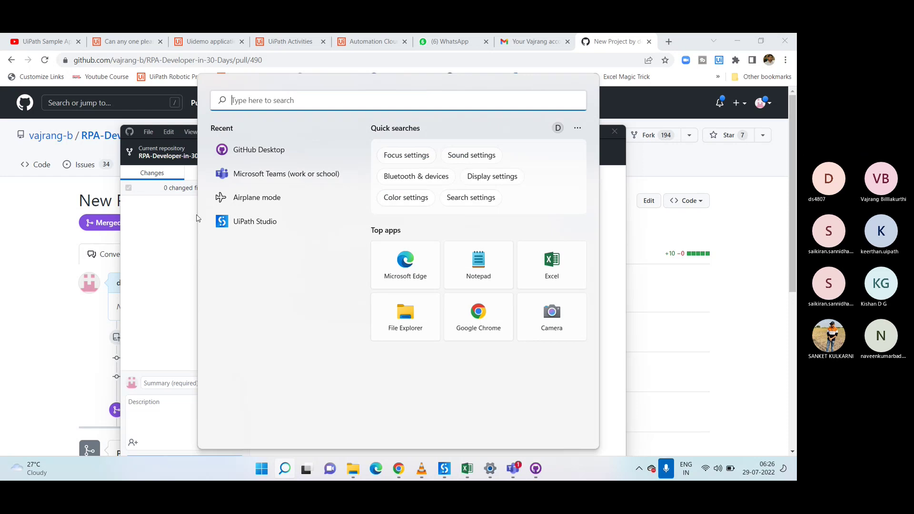
pyautogui.click(161, 235)
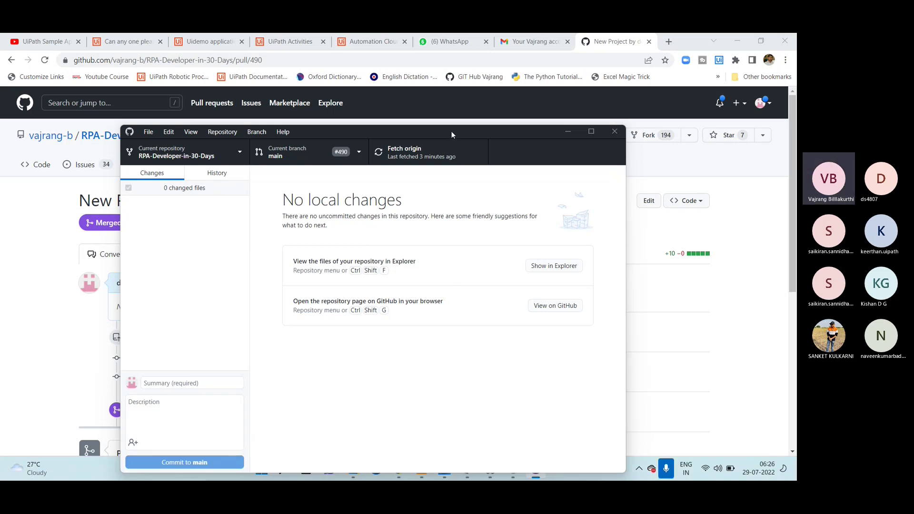
pyautogui.moveTo(451, 131); pyautogui.dragTo(447, 90)
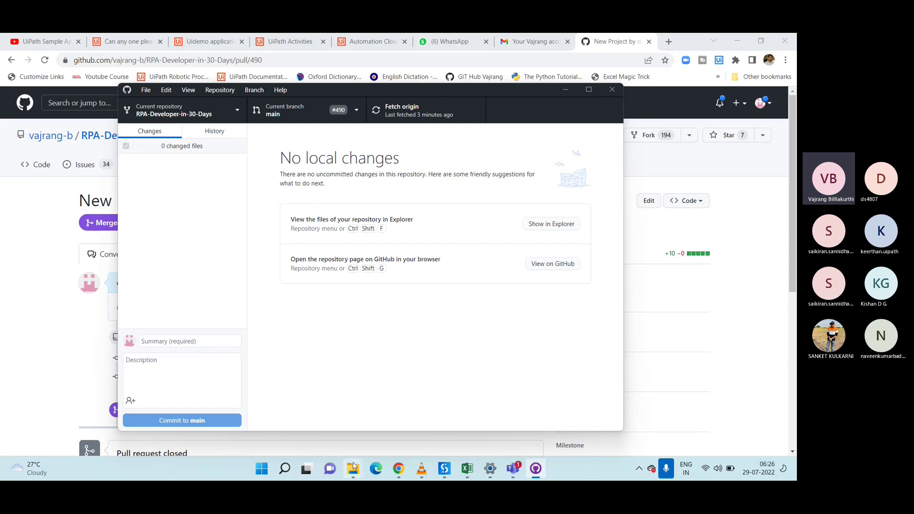
# Step: Switch to the UiPath Learning folder in File Explorer and open the participant's own folder inside RPA Github\RPA-Developer-in-30-Days
pyautogui.moveTo(353, 466)
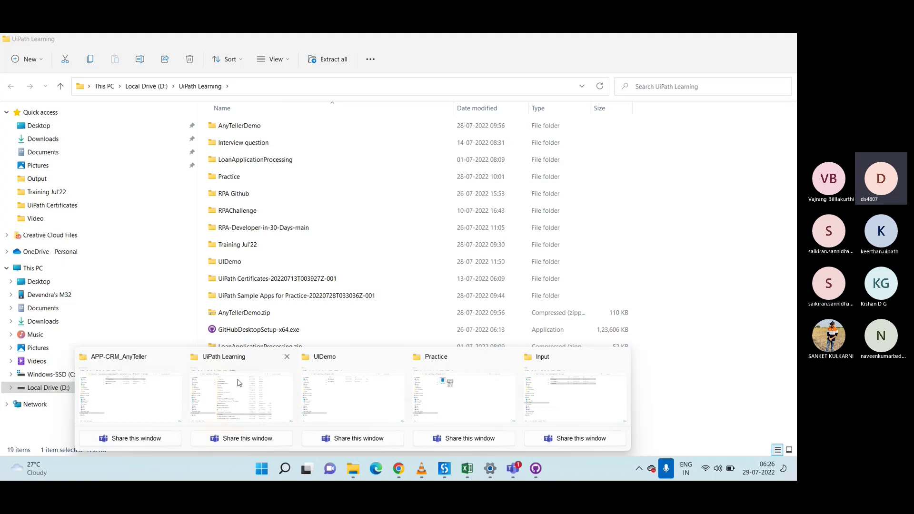
pyautogui.click(239, 383)
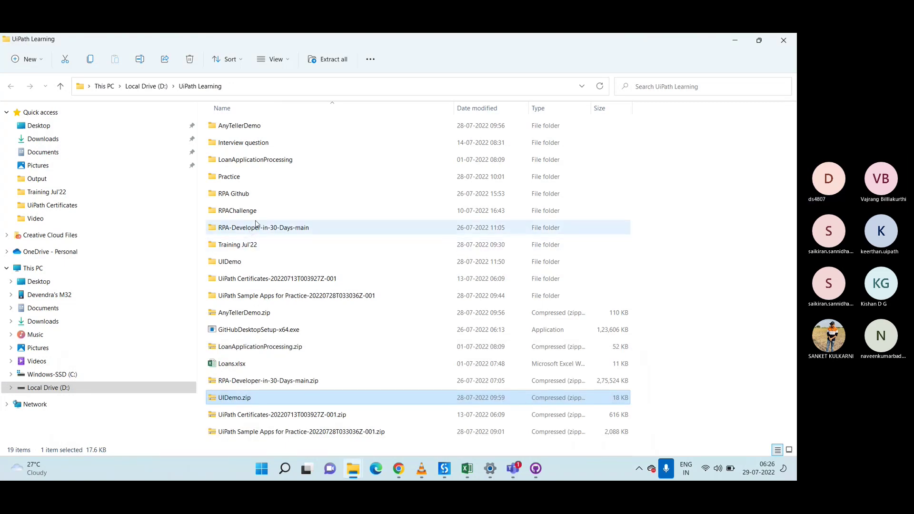
pyautogui.doubleClick(247, 195)
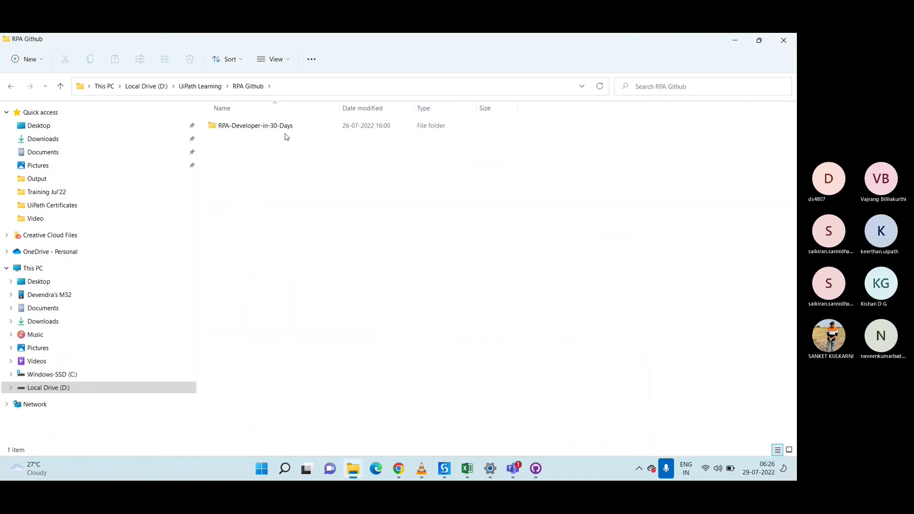
pyautogui.doubleClick(288, 127)
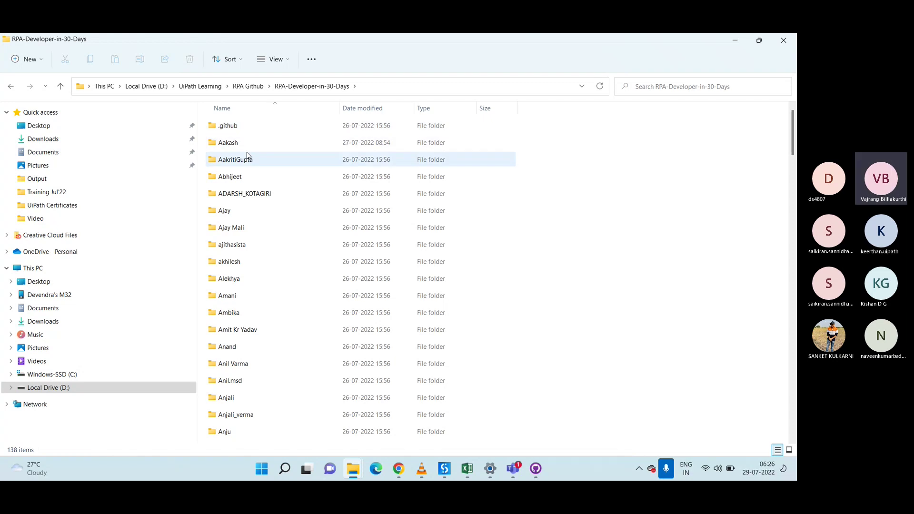
pyautogui.press('Down')
pyautogui.press('Down')
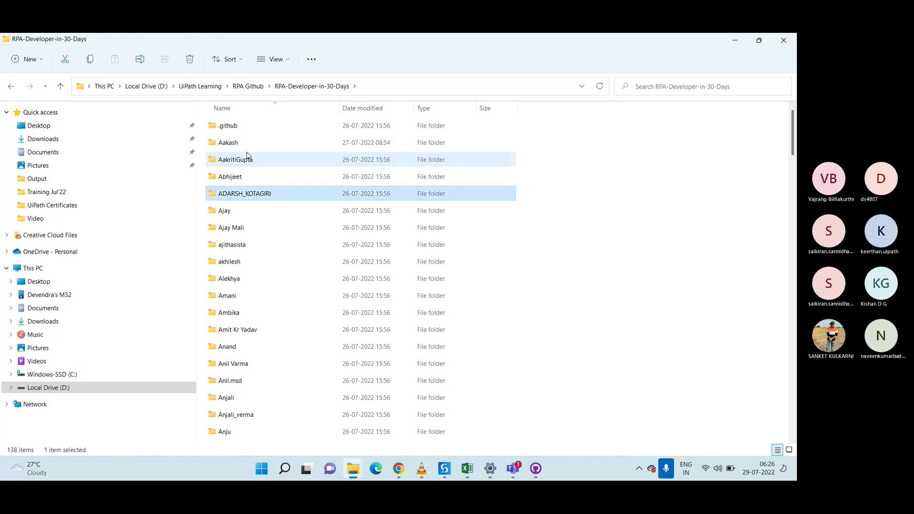
pyautogui.press('d')
pyautogui.press('Down')
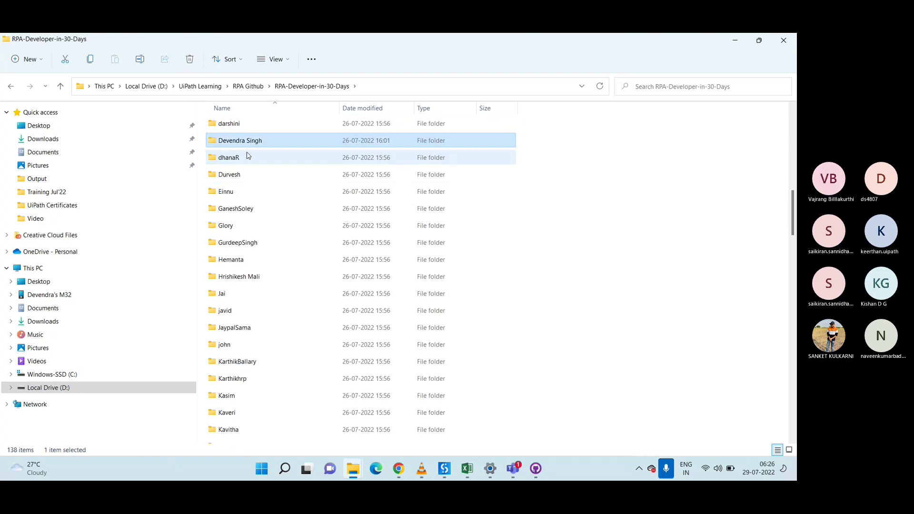
pyautogui.press('Return')
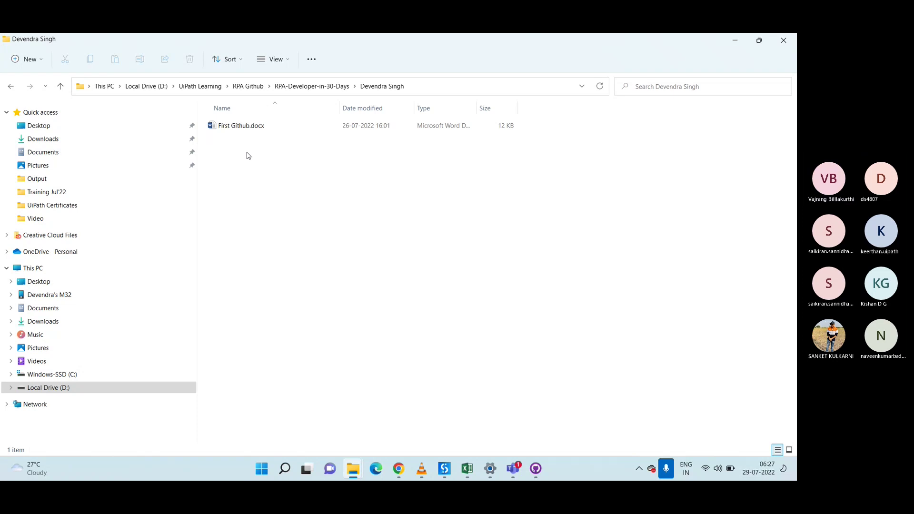
# Step: Go back up to the UiPath Learning folder and look inside the RPAChallenge folder
pyautogui.hotkey('alt', 'Up')
pyautogui.hotkey('alt', 'Up')
pyautogui.hotkey('alt', 'Up')
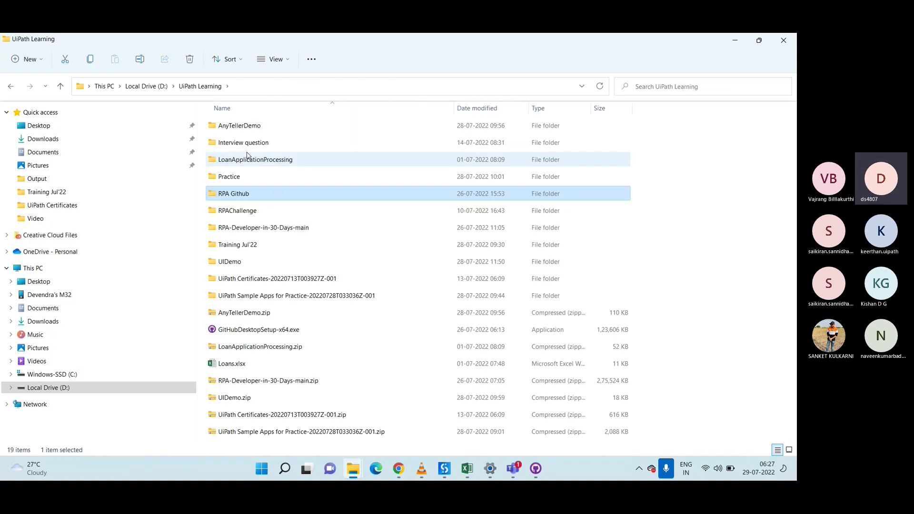
pyautogui.press('Down')
pyautogui.press('Down')
pyautogui.press('Up')
pyautogui.press('Return')
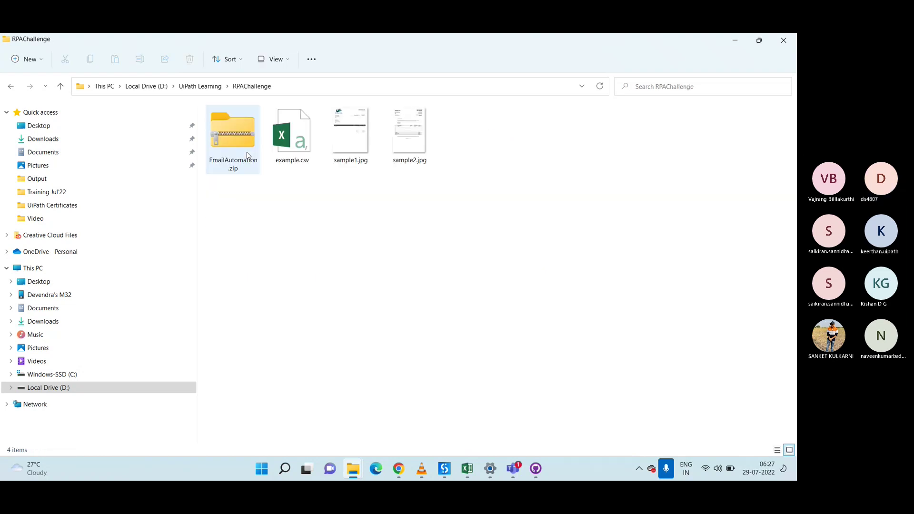
pyautogui.hotkey('alt', 'Up')
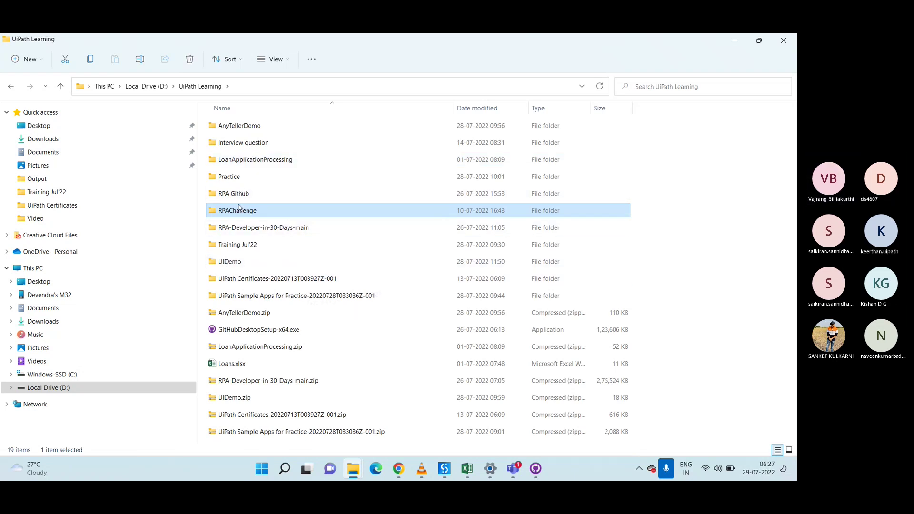
# Step: Copy the RE_FRAME_WORK_FRUIT_PROJECT folder from another participant's folder inside RPA Github\RPA-Developer-in-30-Days
pyautogui.doubleClick(247, 195)
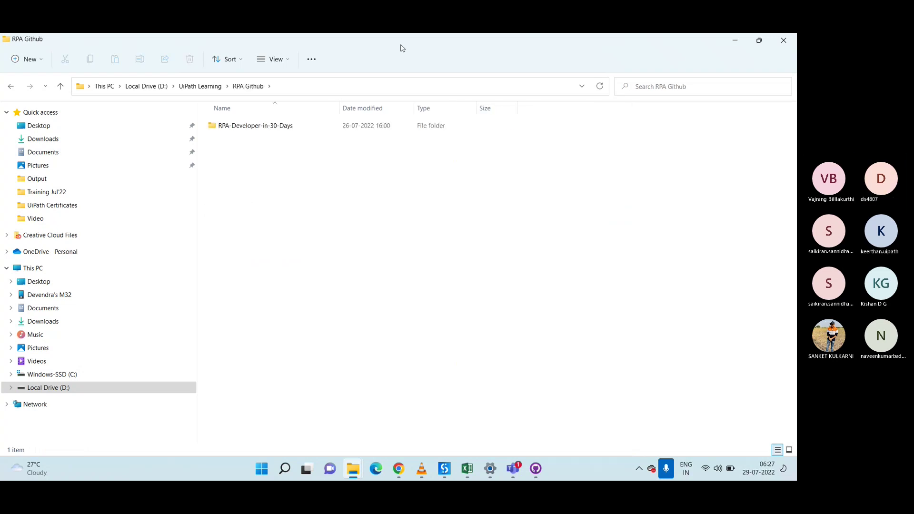
pyautogui.doubleClick(242, 126)
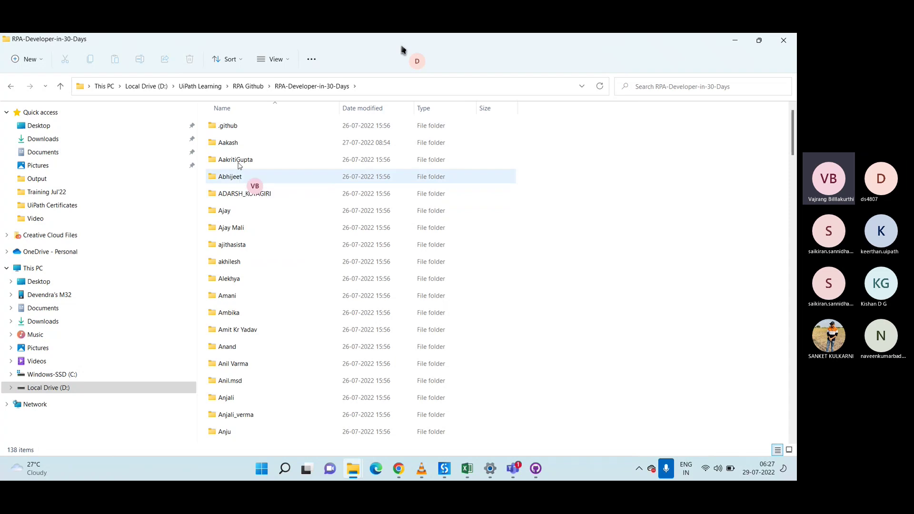
pyautogui.doubleClick(238, 194)
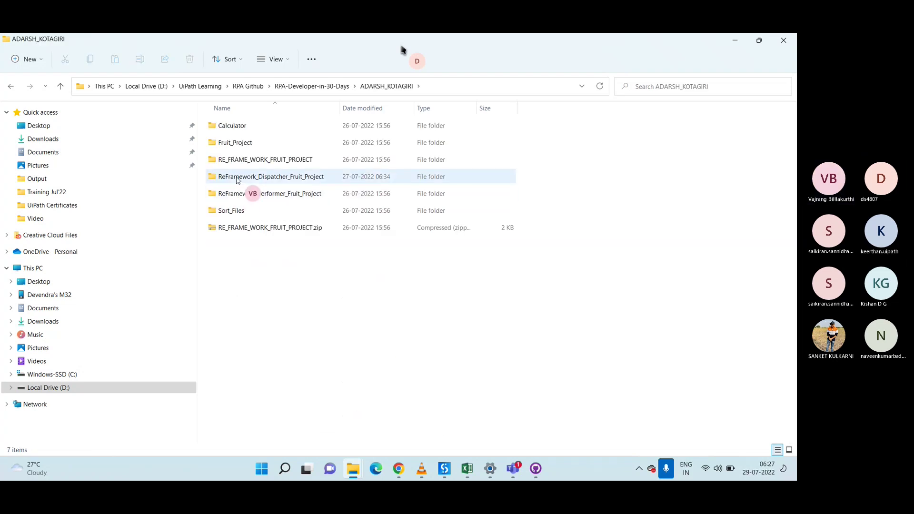
pyautogui.click(240, 160)
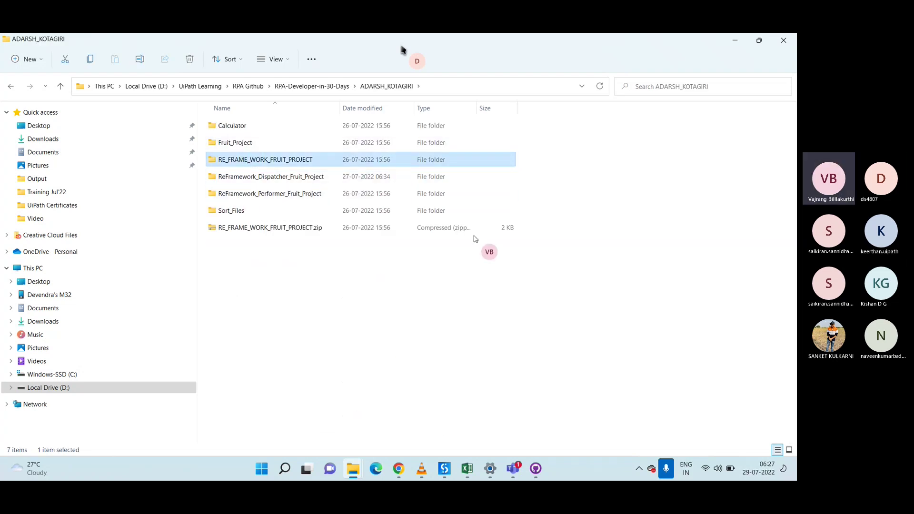
pyautogui.hotkey('ctrl', 'c')
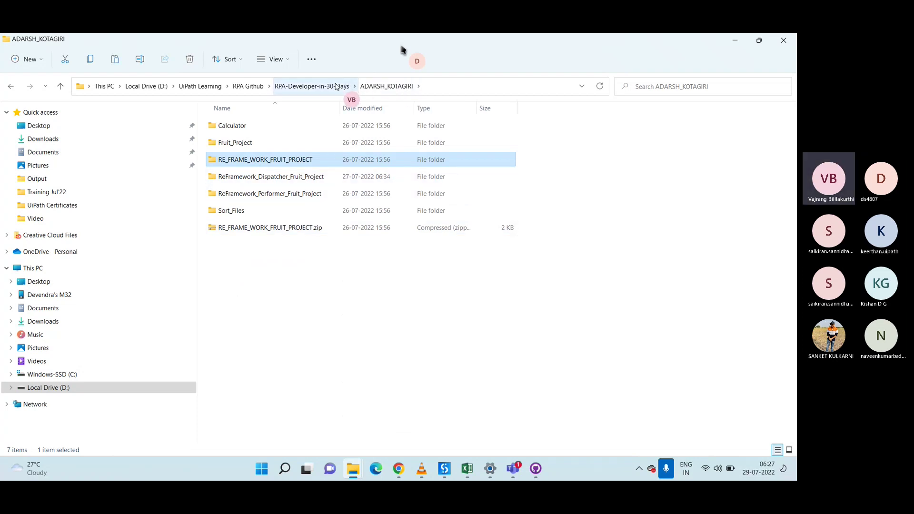
# Step: Paste the copied RE_FRAME_WORK_FRUIT_PROJECT folder into the participant's own folder inside RPA-Developer-in-30-Days
pyautogui.click(333, 86)
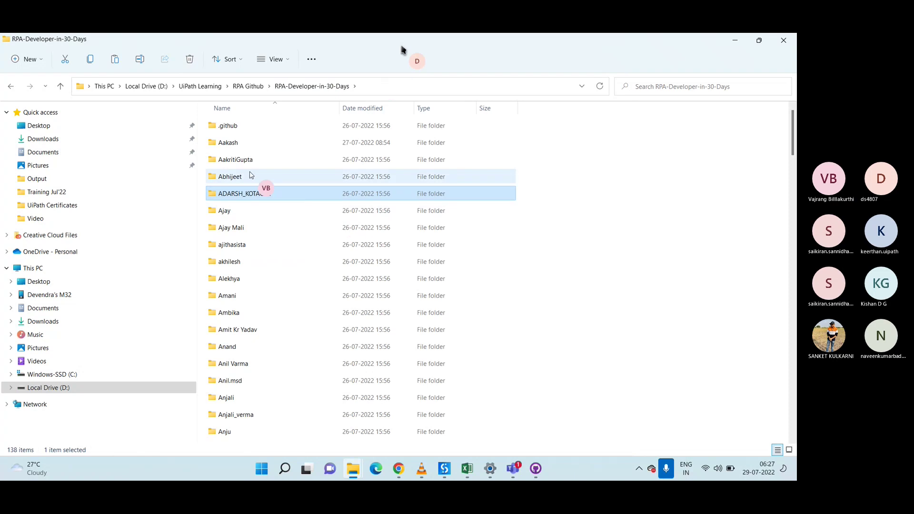
pyautogui.click(229, 381)
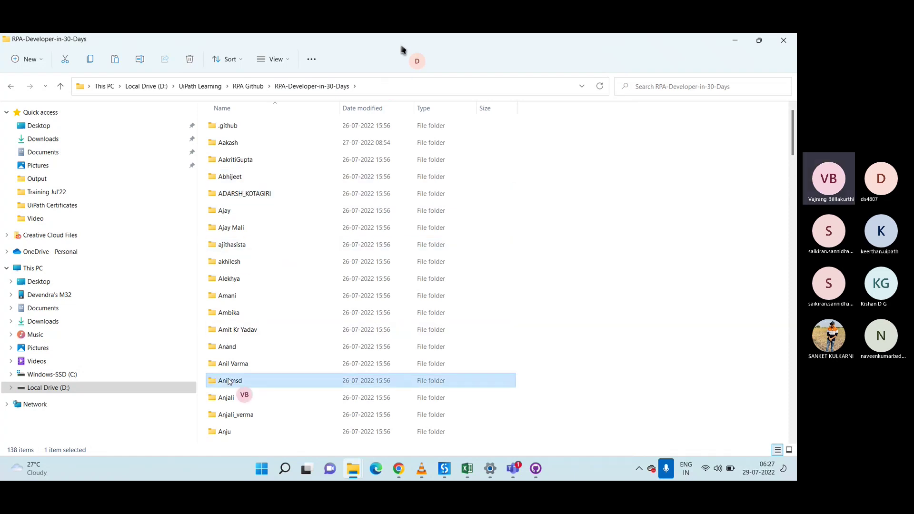
pyautogui.scroll(-10, 228, 380)
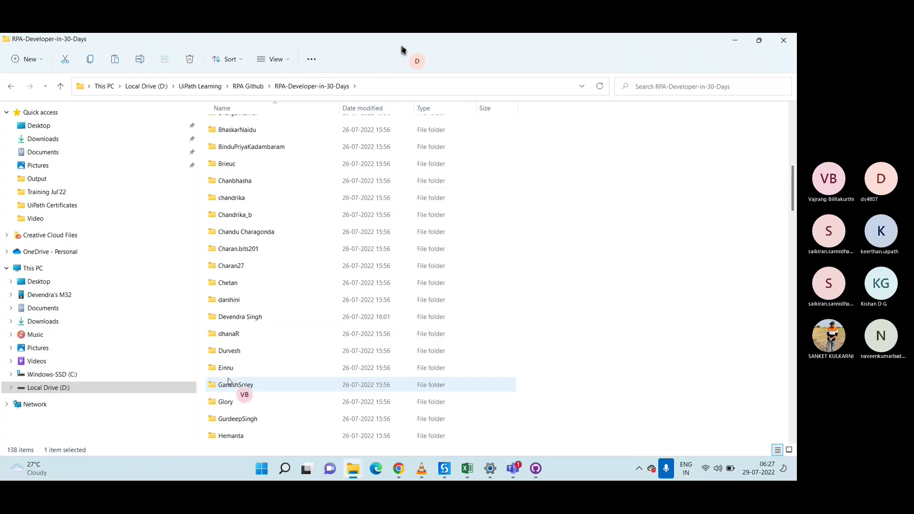
pyautogui.doubleClick(243, 316)
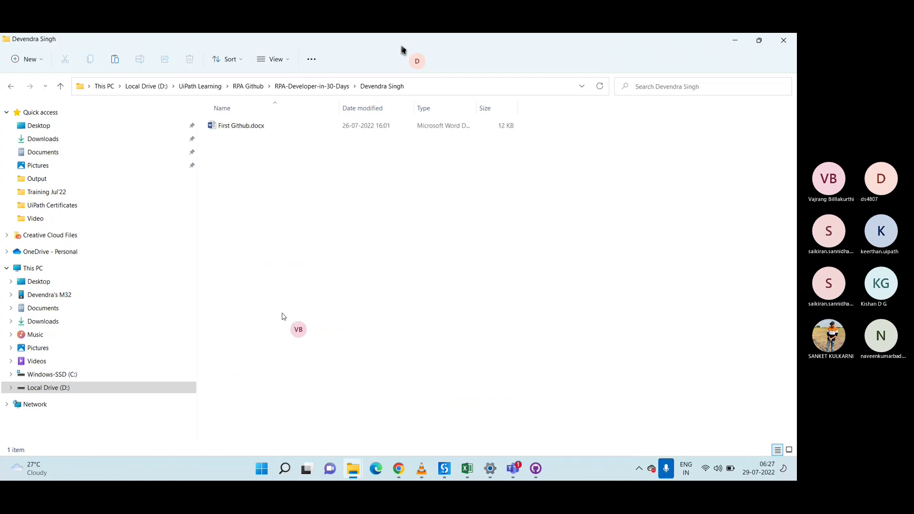
pyautogui.hotkey('ctrl', 'v')
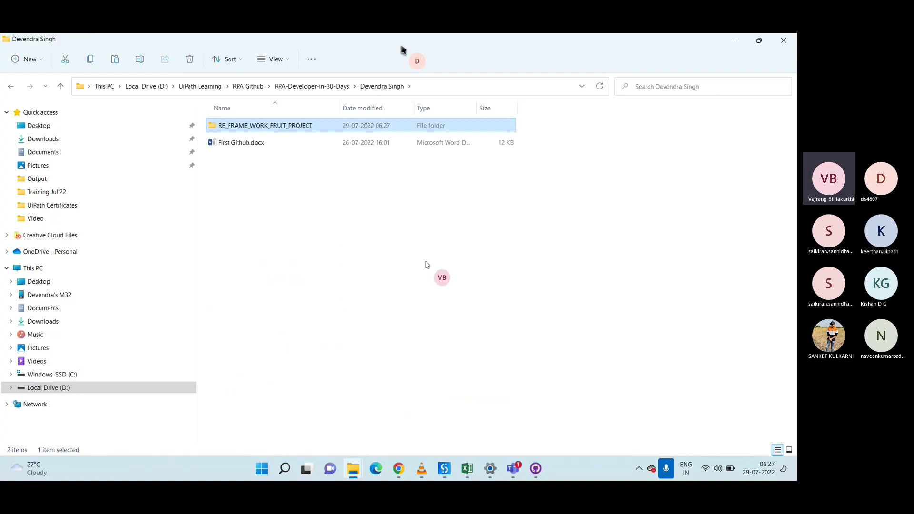
# Step: Switch to GitHub Desktop and commit the added project files to main with the summary "New changes"
pyautogui.moveTo(464, 464)
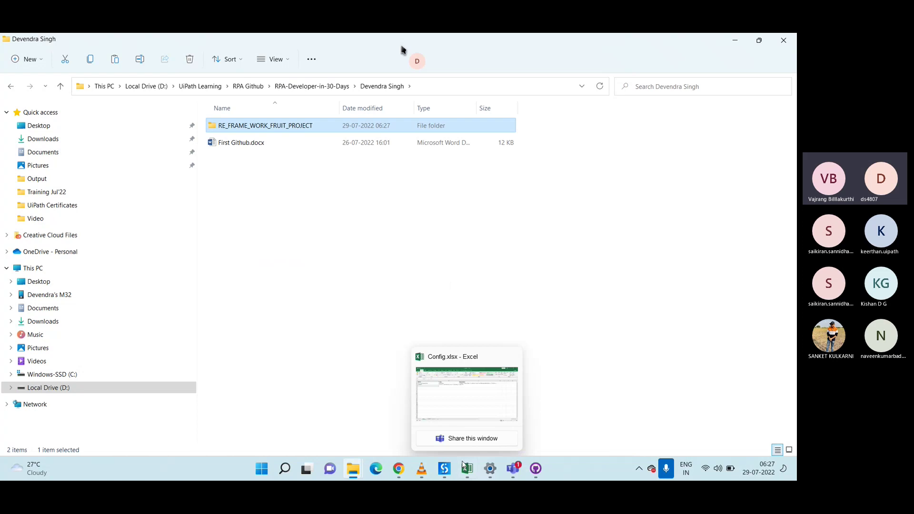
pyautogui.click(535, 469)
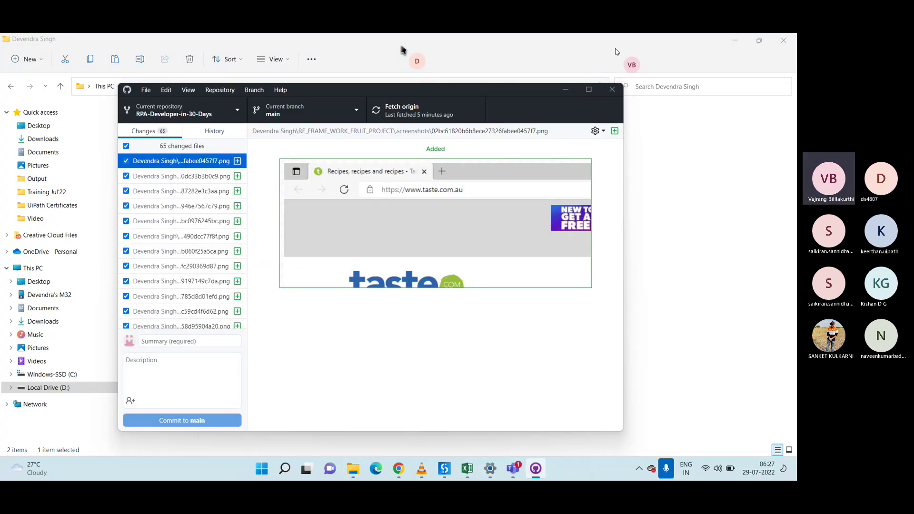
pyautogui.click(197, 341)
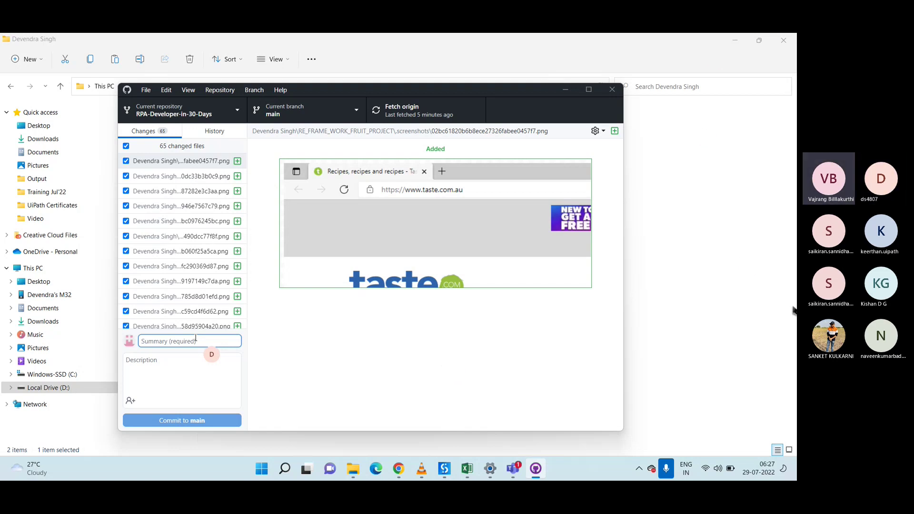
pyautogui.write('New')
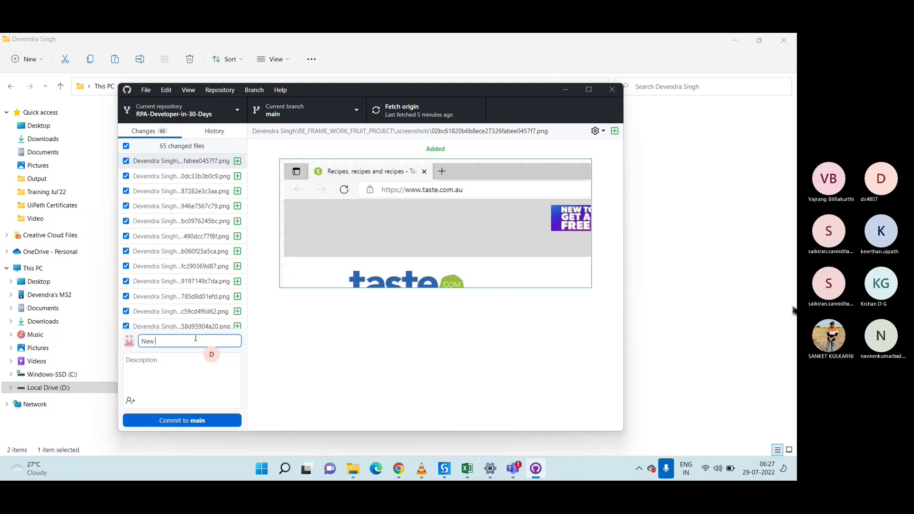
pyautogui.write(' changes')
pyautogui.click(168, 421)
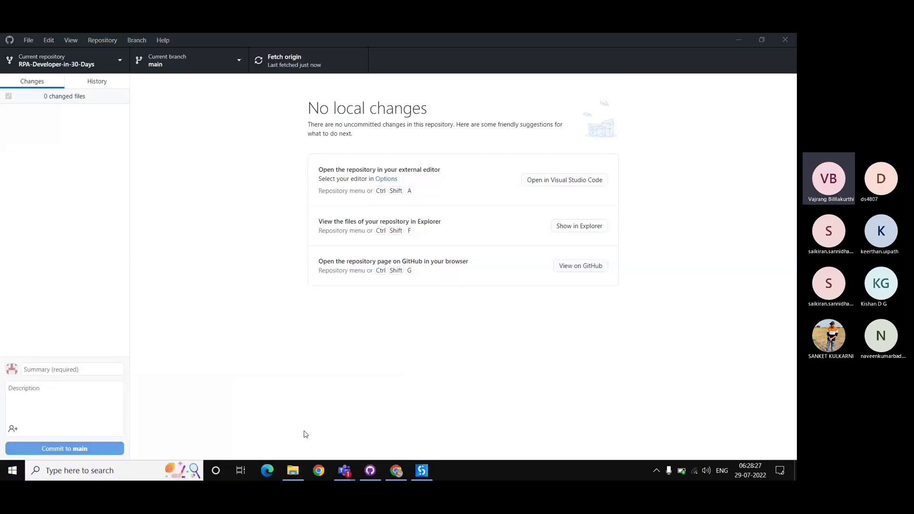
# Step: Switch to UiPath Studio and run the RE_FRAME_WORK_FRUIT_PROJECT project
pyautogui.click(289, 471)
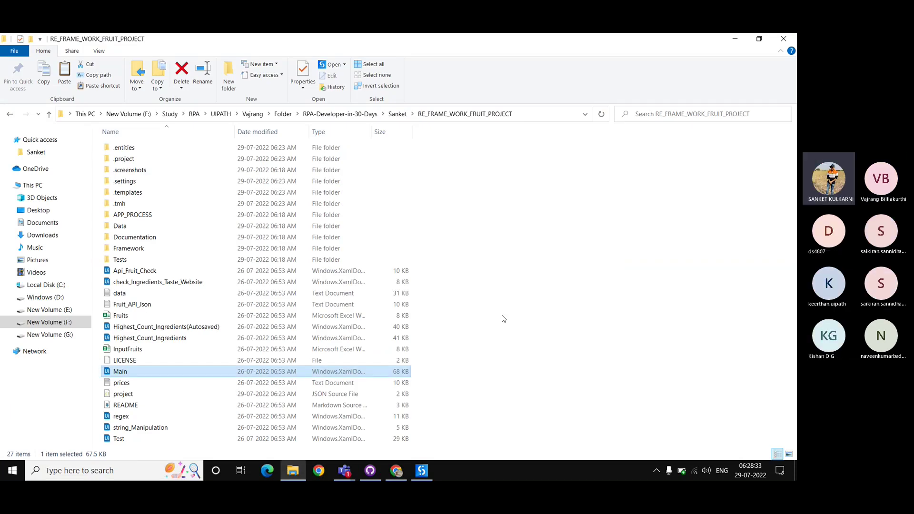
pyautogui.click(428, 468)
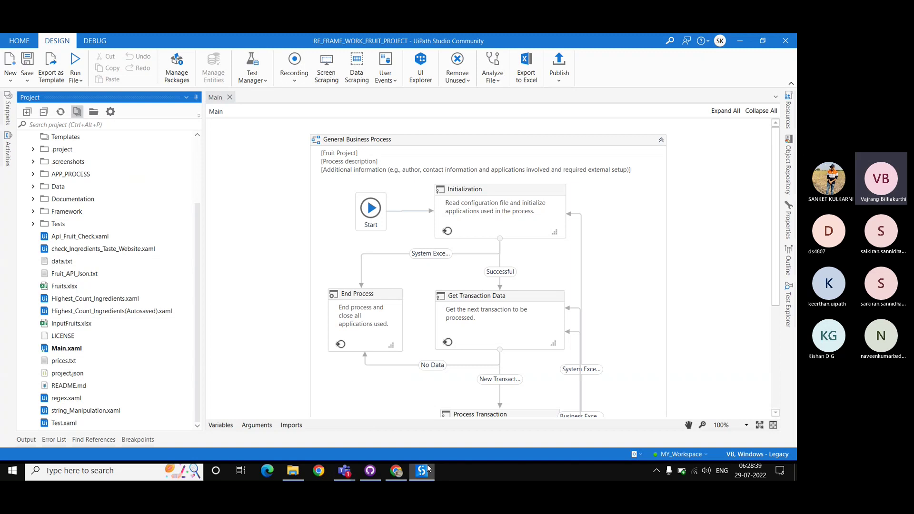
pyautogui.click(78, 82)
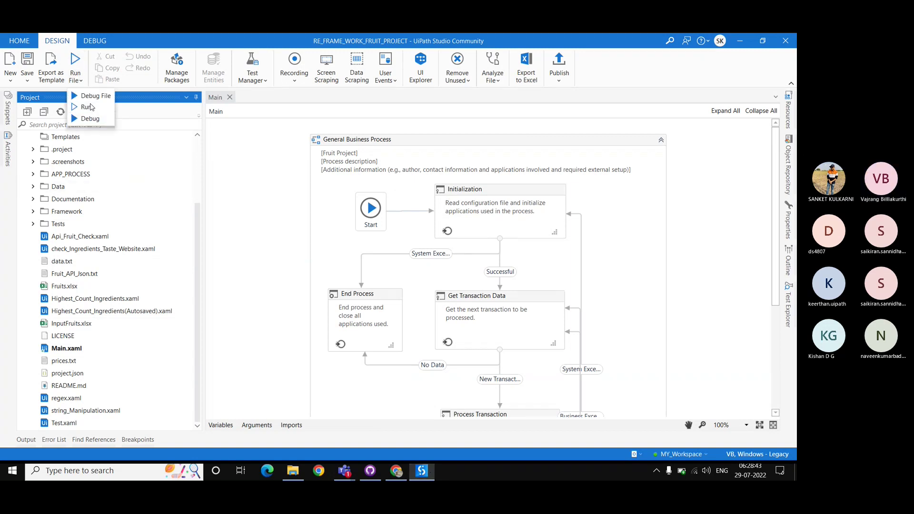
pyautogui.click(91, 107)
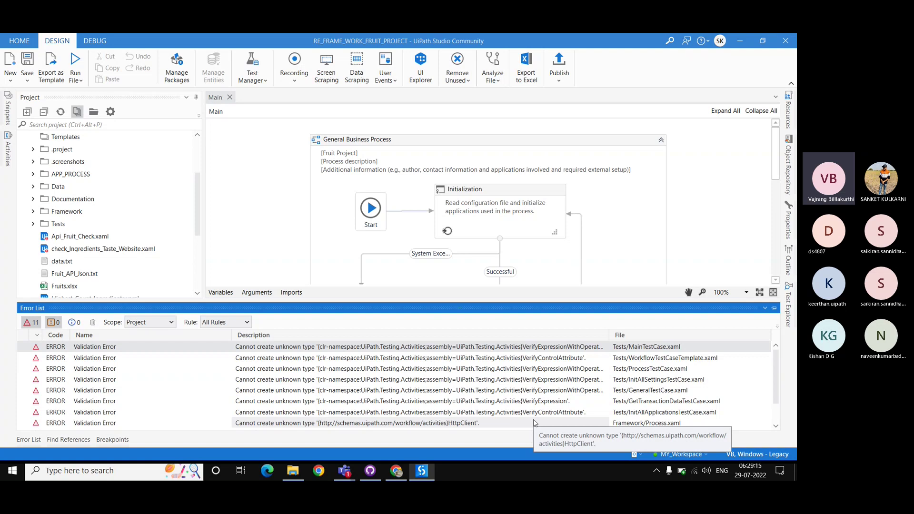
# Step: Update the project's Mail, Excel, UIAutomation and System activities to 1.15.2, 2.12.3, 22.4.6 and 22.4.1, accept the license terms, and rerun the project
pyautogui.click(176, 86)
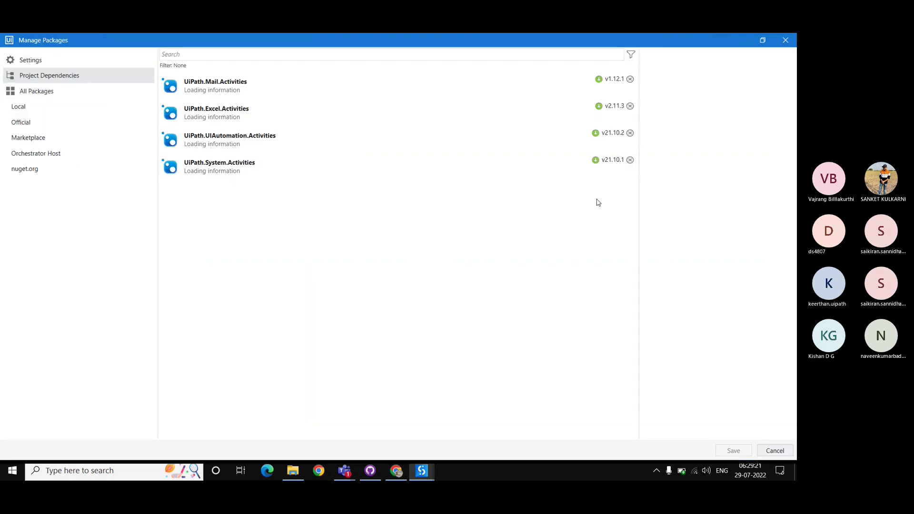
pyautogui.click(629, 89)
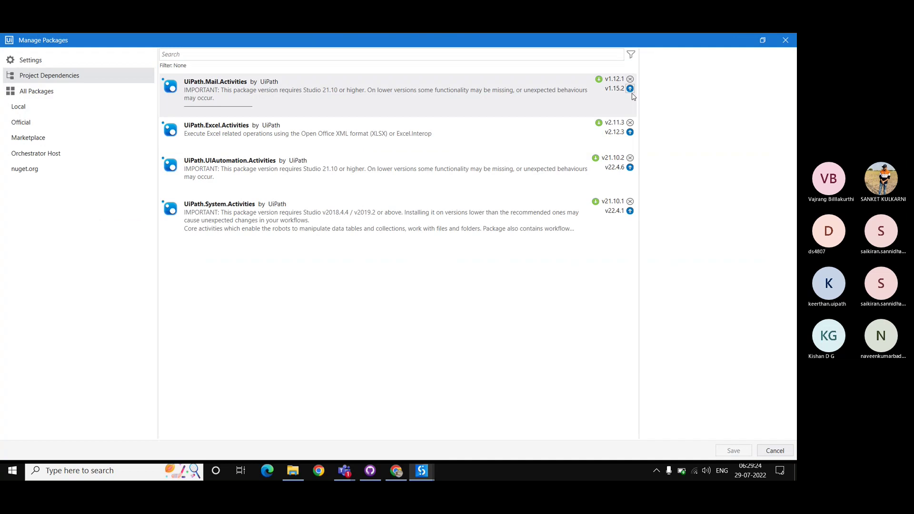
pyautogui.click(630, 132)
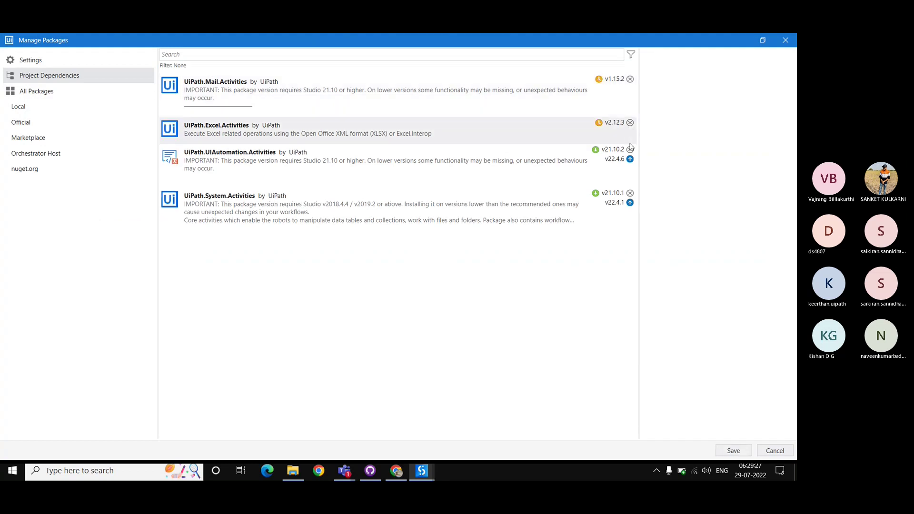
pyautogui.click(630, 160)
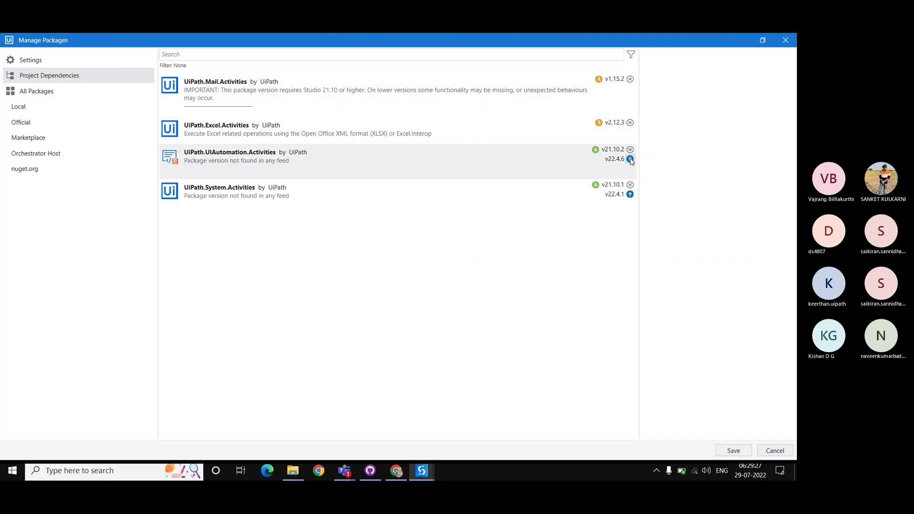
pyautogui.click(630, 186)
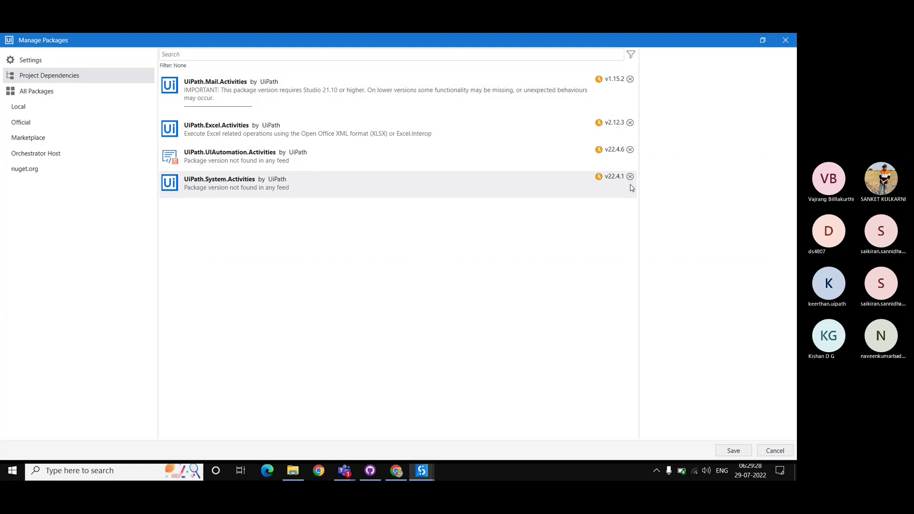
pyautogui.click(732, 452)
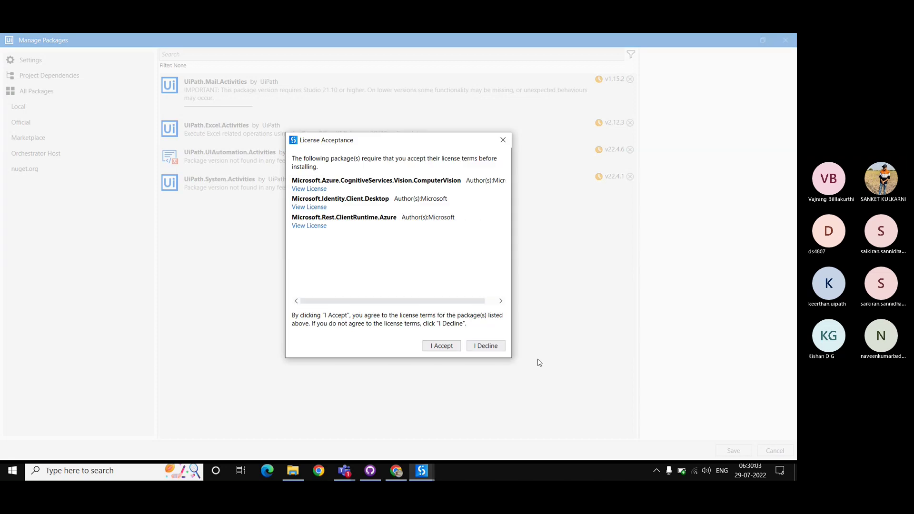
pyautogui.click(427, 349)
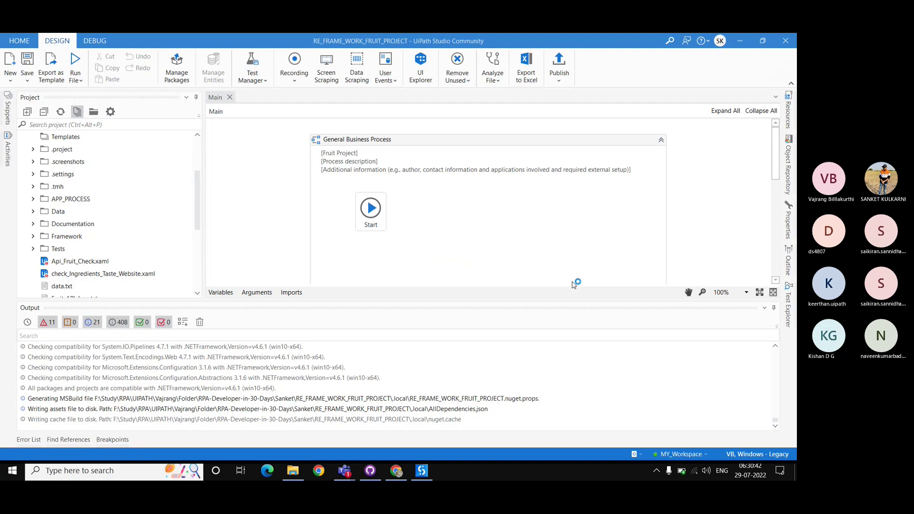
pyautogui.click(80, 81)
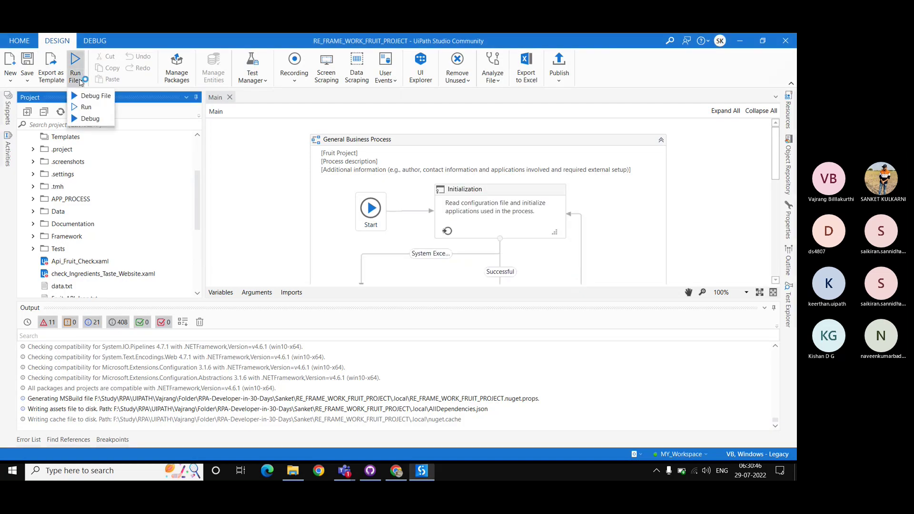
pyautogui.click(87, 107)
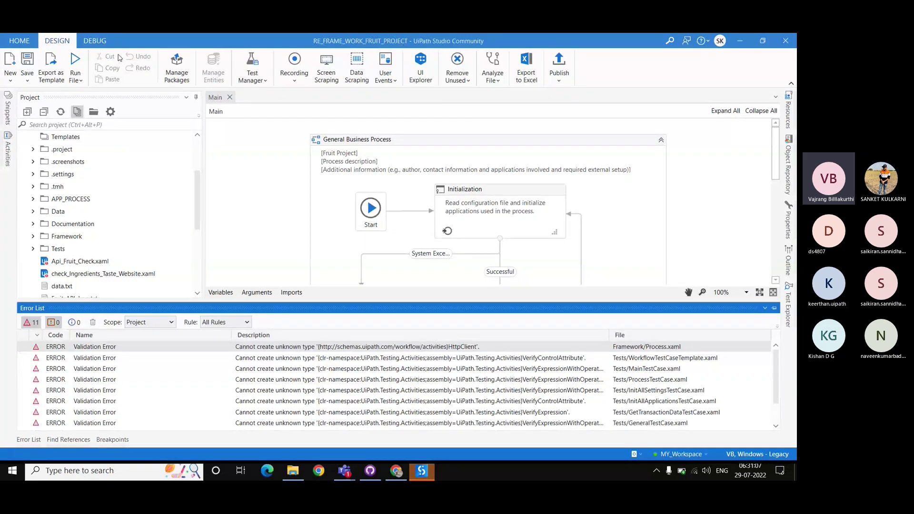
# Step: Search all packages for "uipath.web" and install UiPath.WebAPI.Activities version 1.11.1 in the project
pyautogui.click(173, 76)
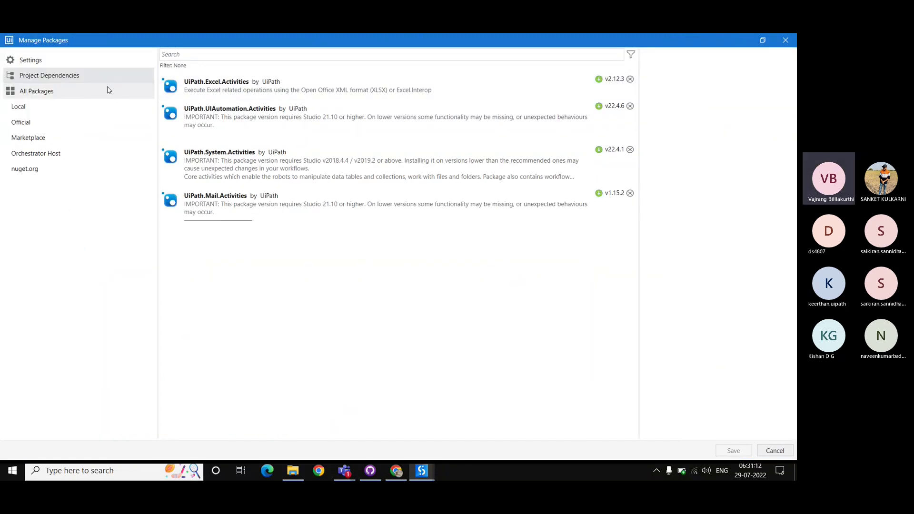
pyautogui.click(109, 90)
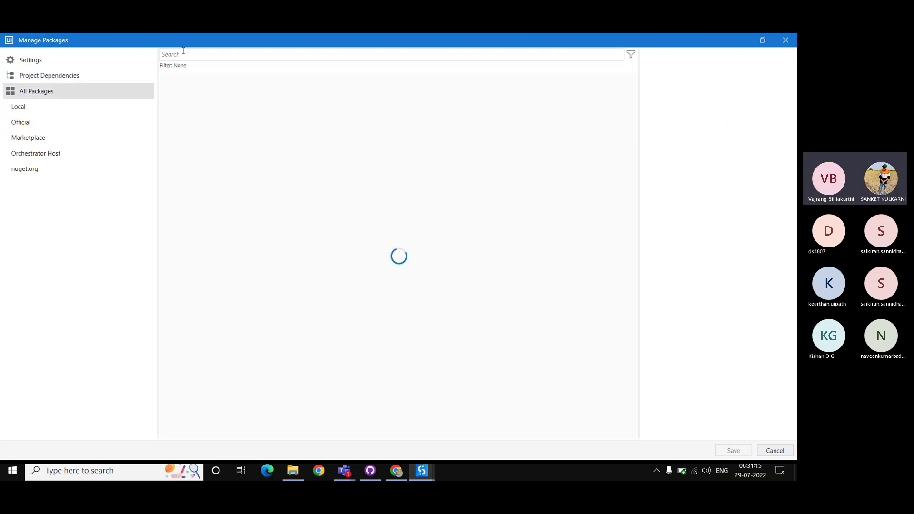
pyautogui.click(183, 53)
pyautogui.write('uip')
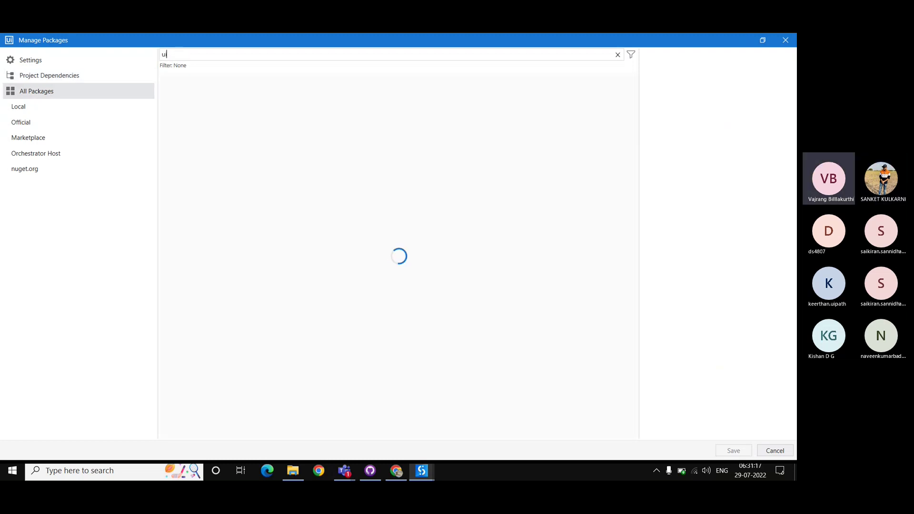
pyautogui.write('ath.web')
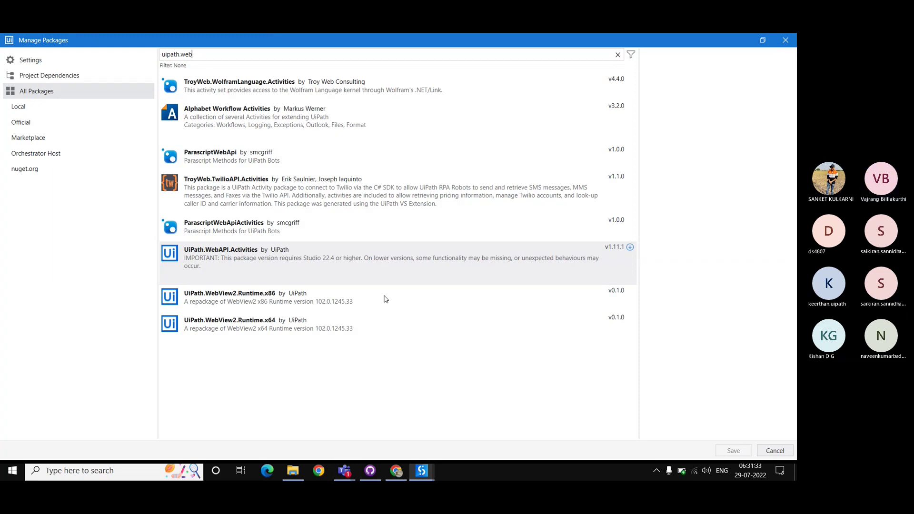
pyautogui.click(582, 267)
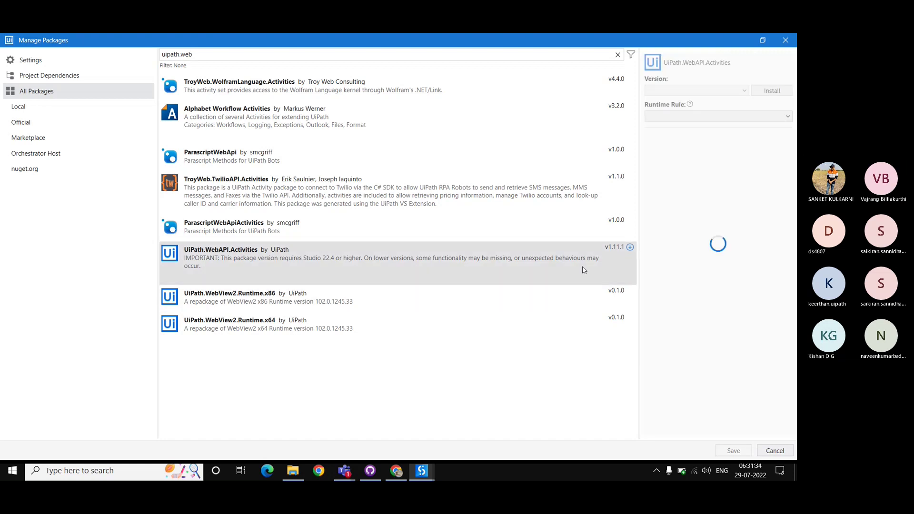
pyautogui.click(771, 91)
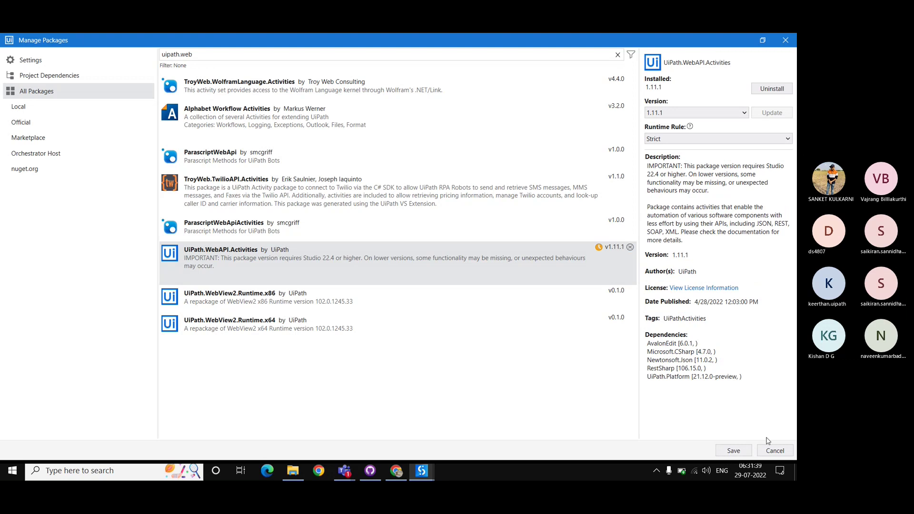
pyautogui.click(733, 450)
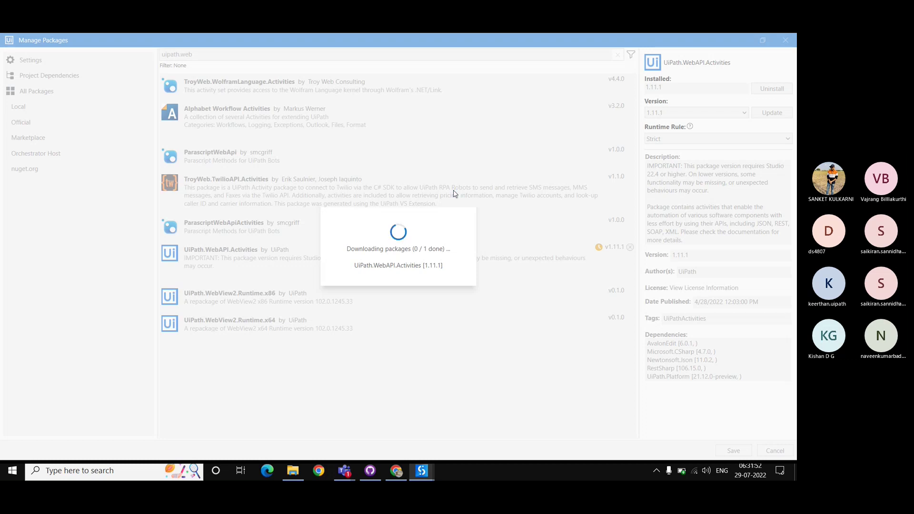
pyautogui.rightClick(497, 467)
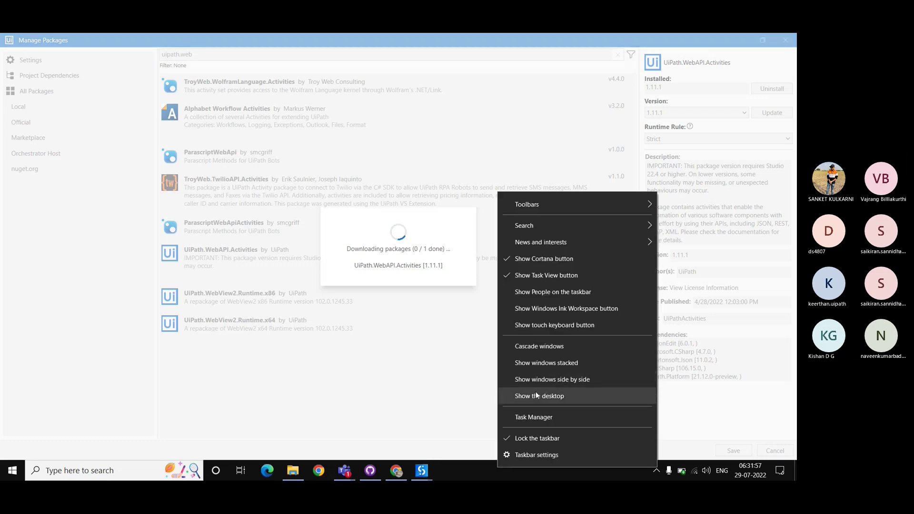
pyautogui.press('Escape')
pyautogui.moveTo(424, 468)
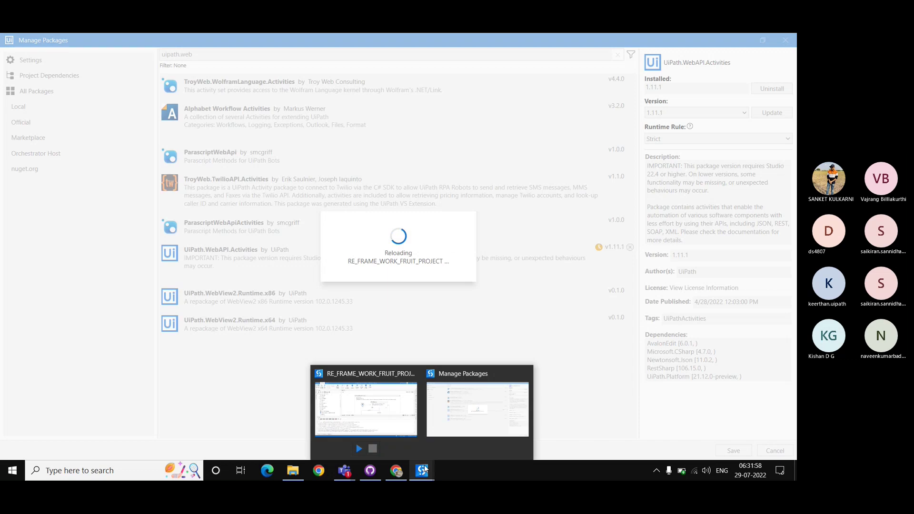
pyautogui.click(476, 410)
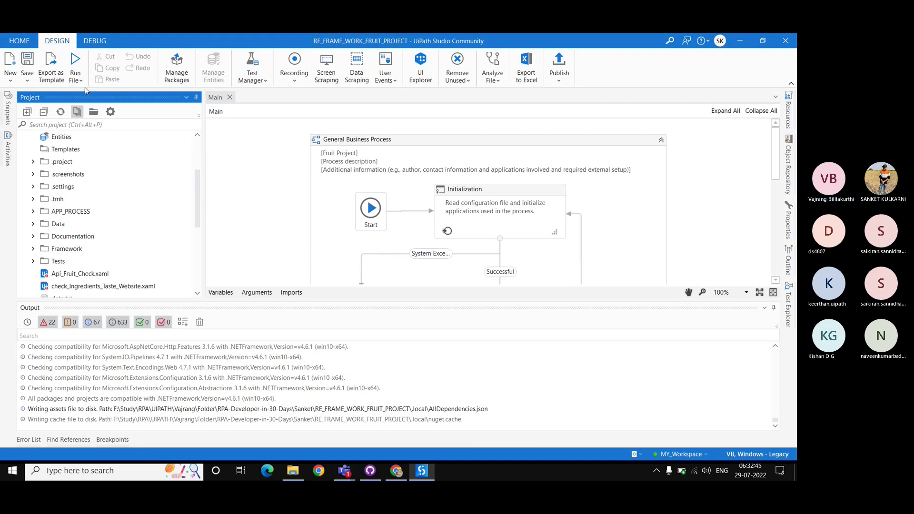
# Step: Run the fruit project again with the WebAPI activities package installed
pyautogui.click(77, 77)
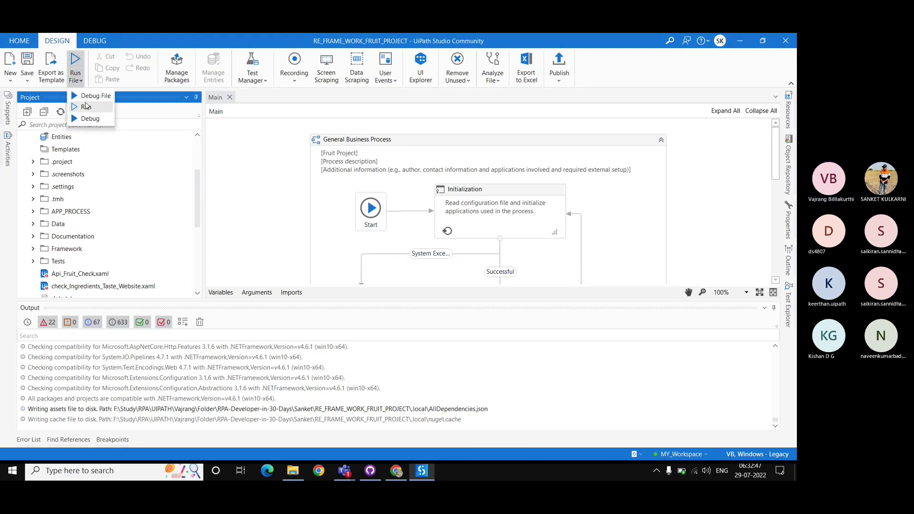
pyautogui.click(86, 106)
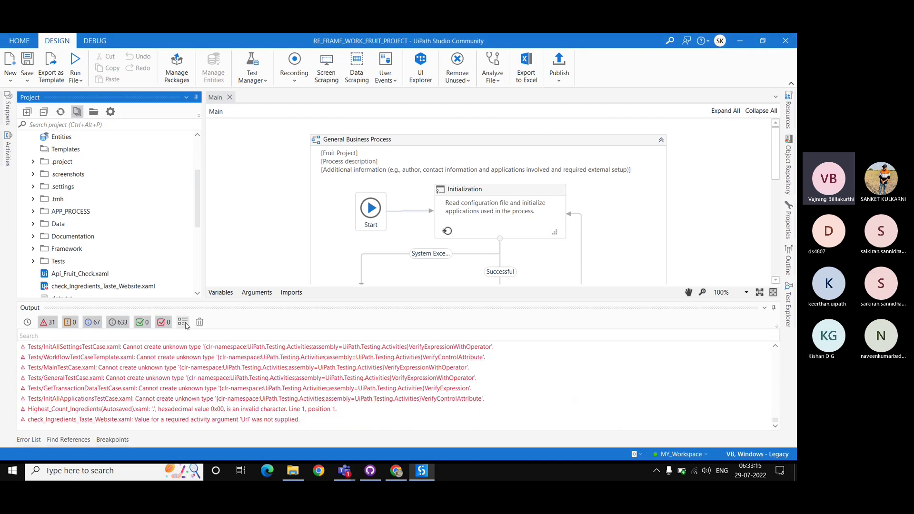
# Step: Delete the Tests folder from the project and confirm the deletion
pyautogui.click(185, 325)
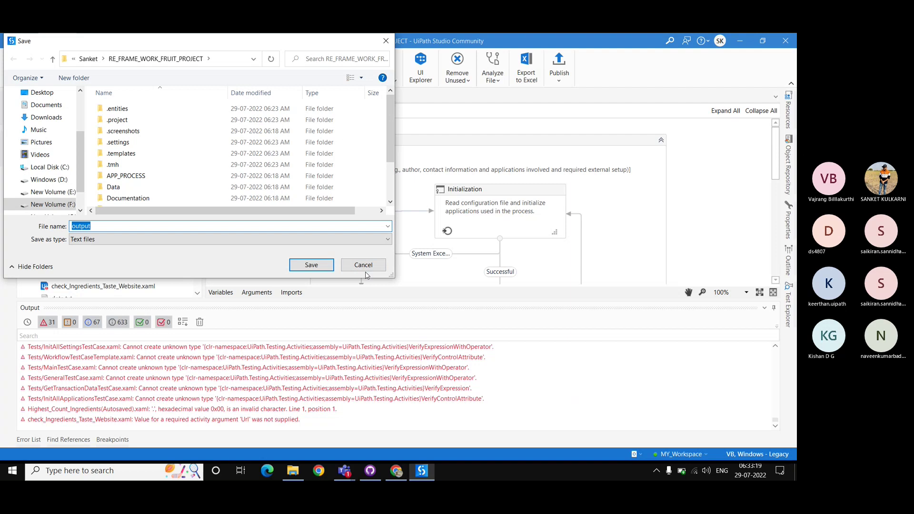
pyautogui.click(371, 271)
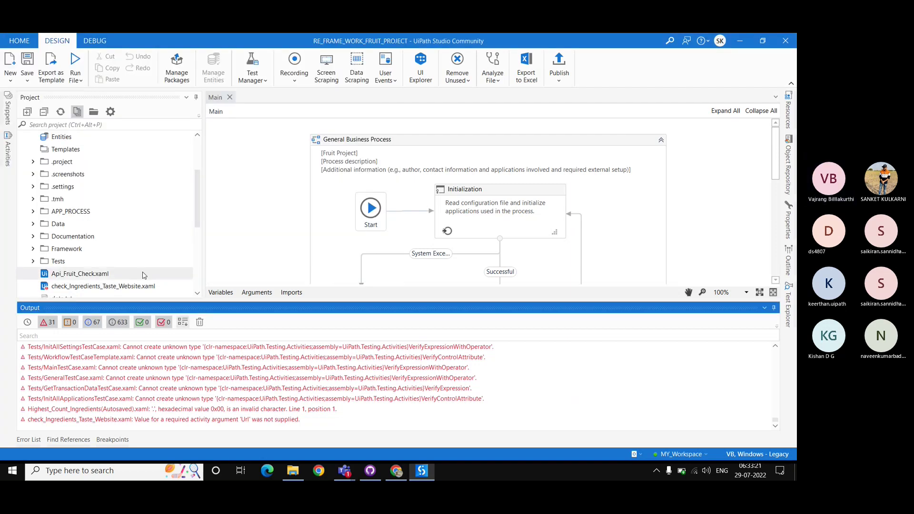
pyautogui.click(197, 293)
pyautogui.scroll(-2, 199, 294)
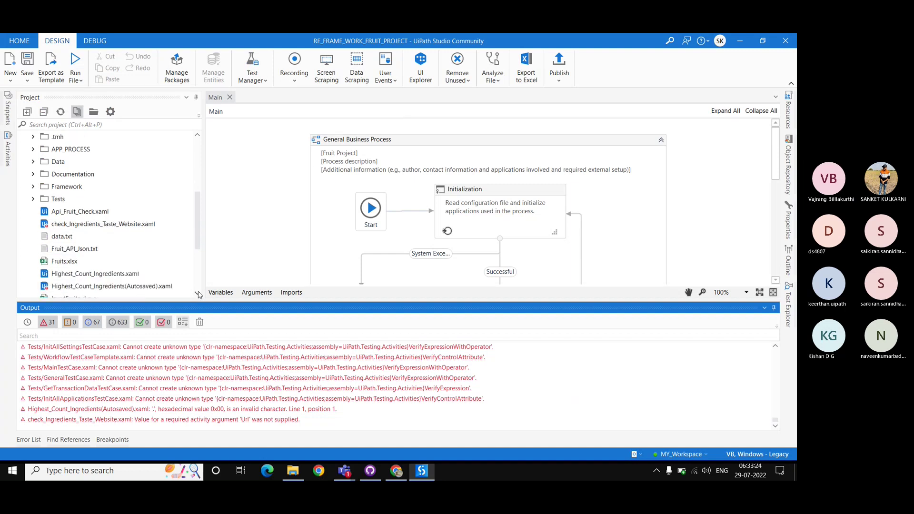
pyautogui.scroll(-2, 199, 294)
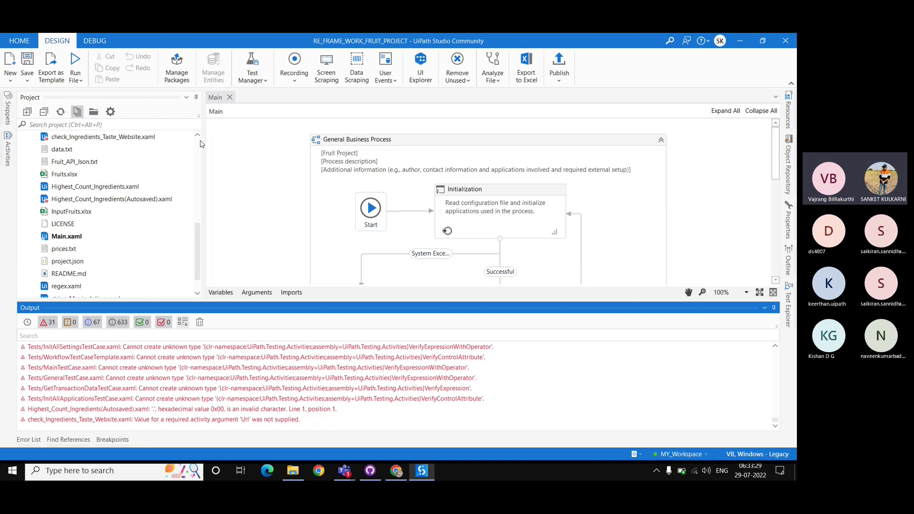
pyautogui.scroll(2, 200, 142)
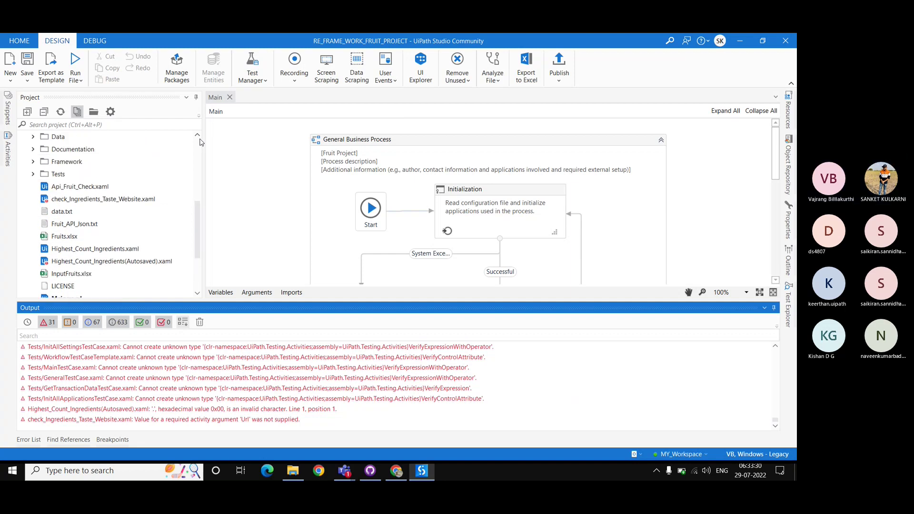
pyautogui.rightClick(58, 175)
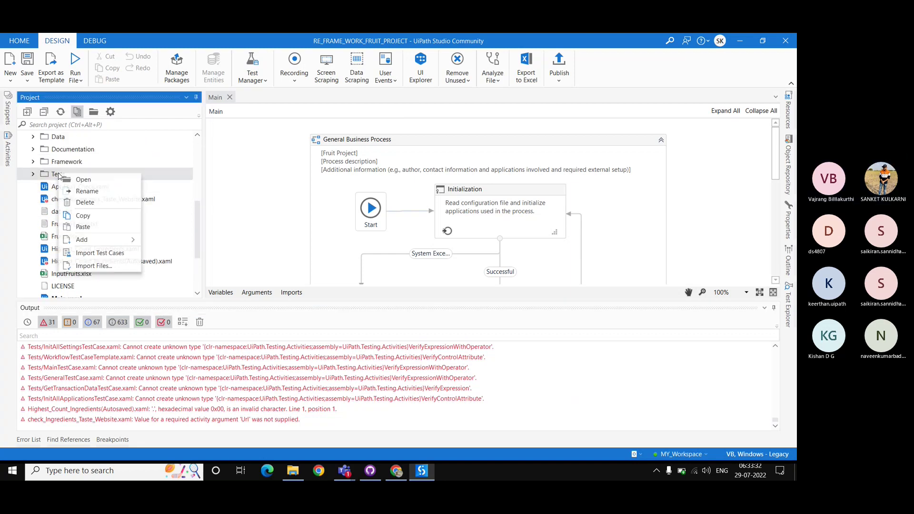
pyautogui.click(84, 202)
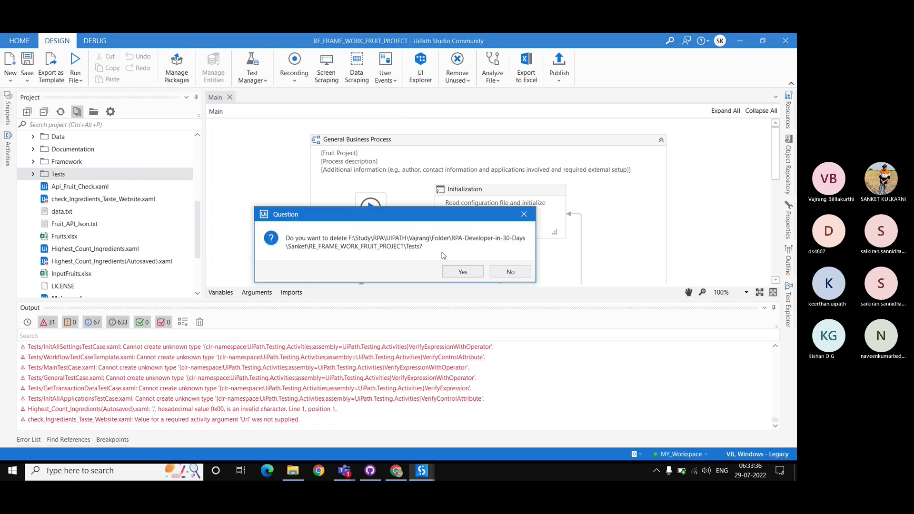
pyautogui.click(459, 272)
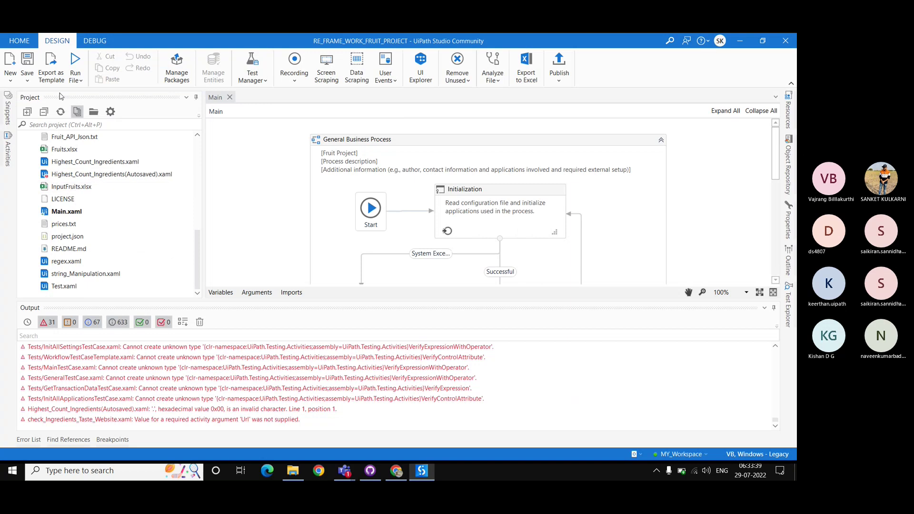
# Step: Refresh the project files and run the fruit project without the Tests folder
pyautogui.click(61, 112)
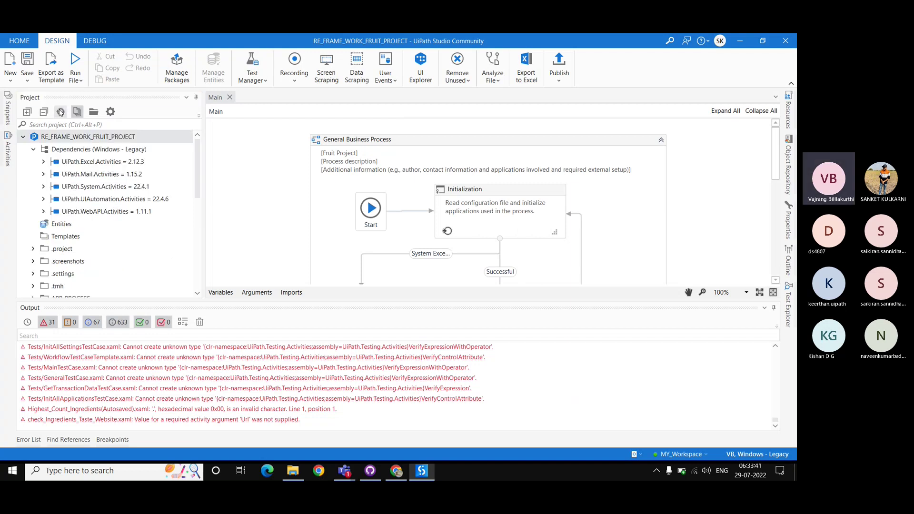
pyautogui.click(77, 79)
pyautogui.click(85, 107)
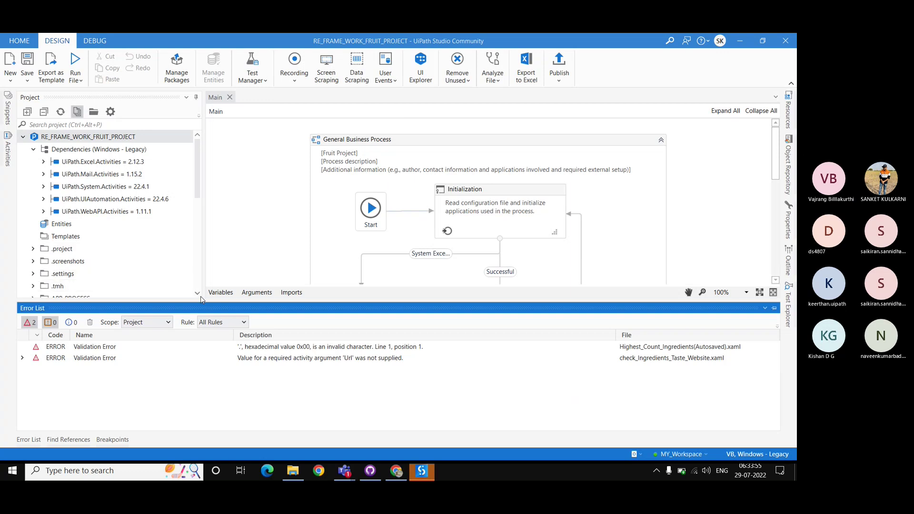
# Step: Delete Highest_Count_Ingredients(Autosaved).xaml from the project and run the project again
pyautogui.scroll(-2, 201, 299)
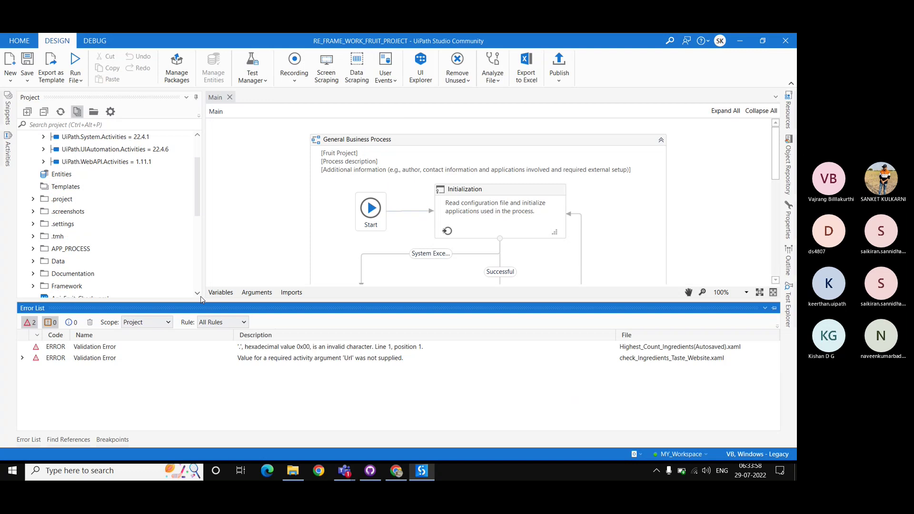
pyautogui.scroll(-2, 201, 299)
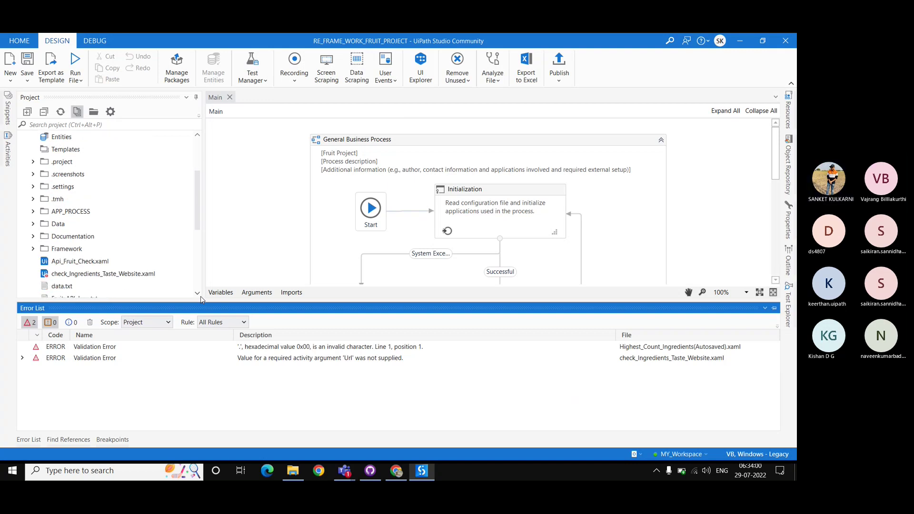
pyautogui.scroll(-3, 201, 299)
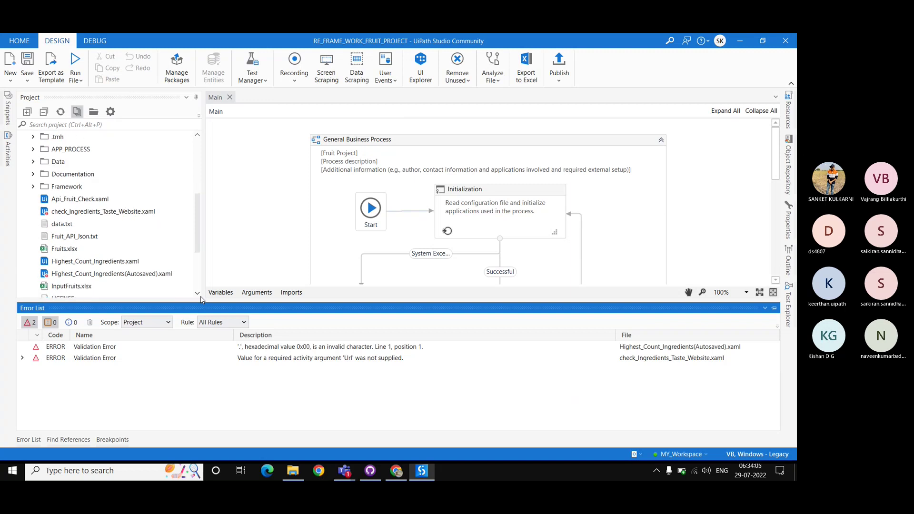
pyautogui.scroll(-1, 201, 299)
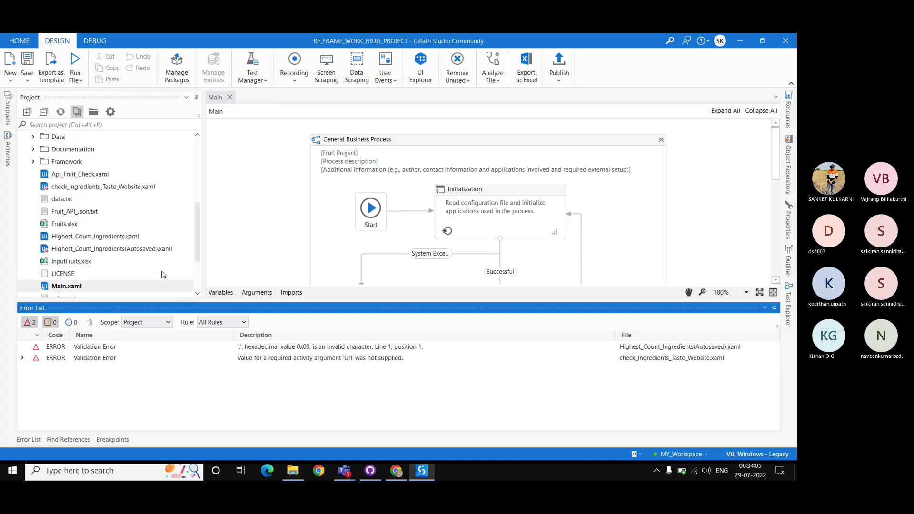
pyautogui.rightClick(142, 256)
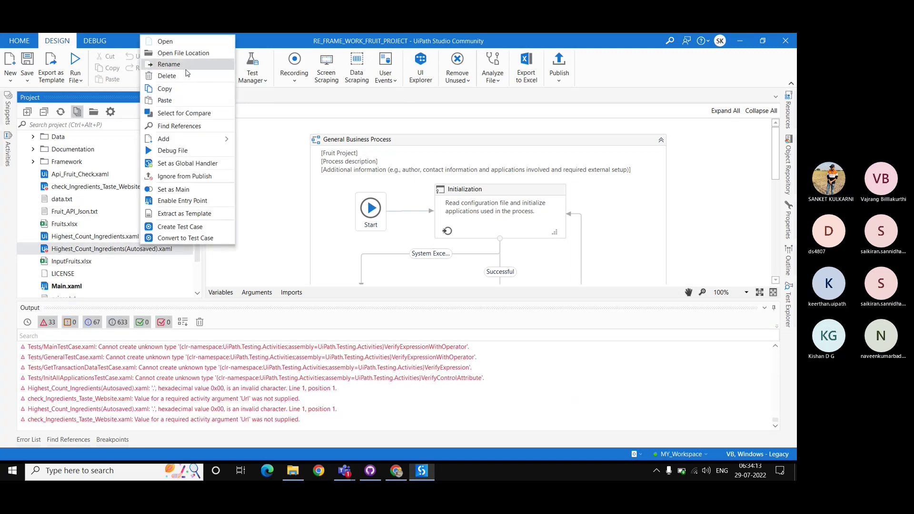
pyautogui.click(168, 76)
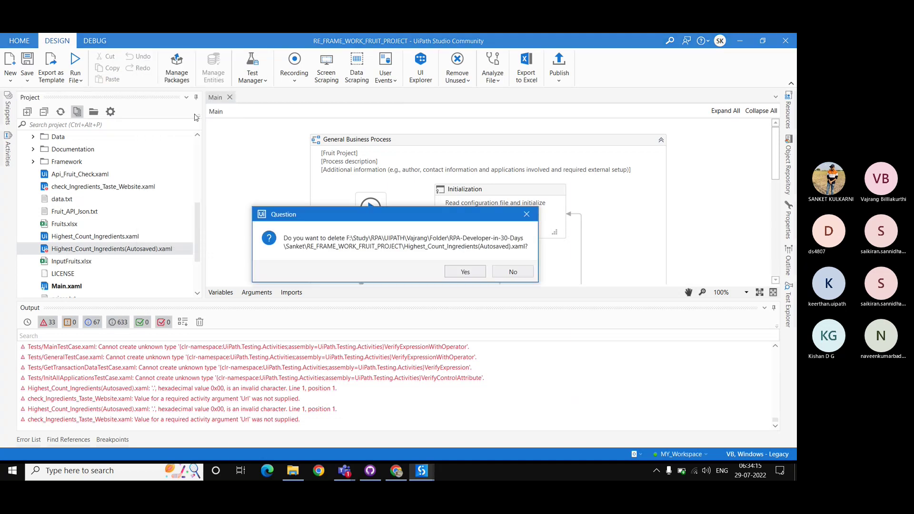
pyautogui.click(453, 273)
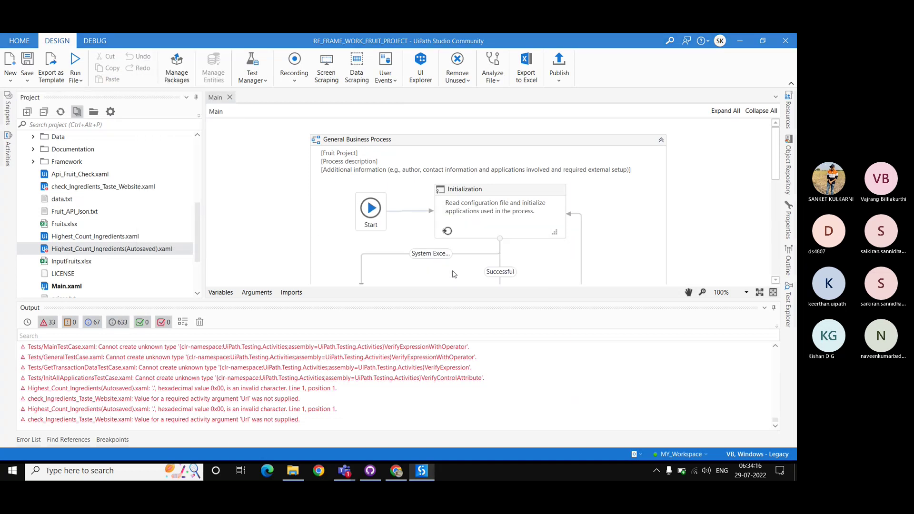
pyautogui.click(76, 79)
pyautogui.click(86, 107)
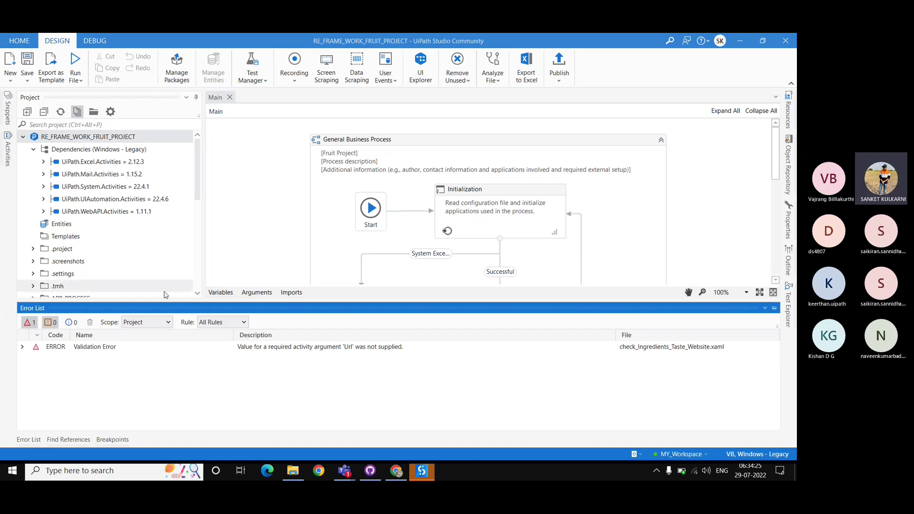
# Step: Delete the check_Ingredients_Taste_Website.xaml workflow from the project and confirm the deletion
pyautogui.click(197, 294)
pyautogui.click(197, 294)
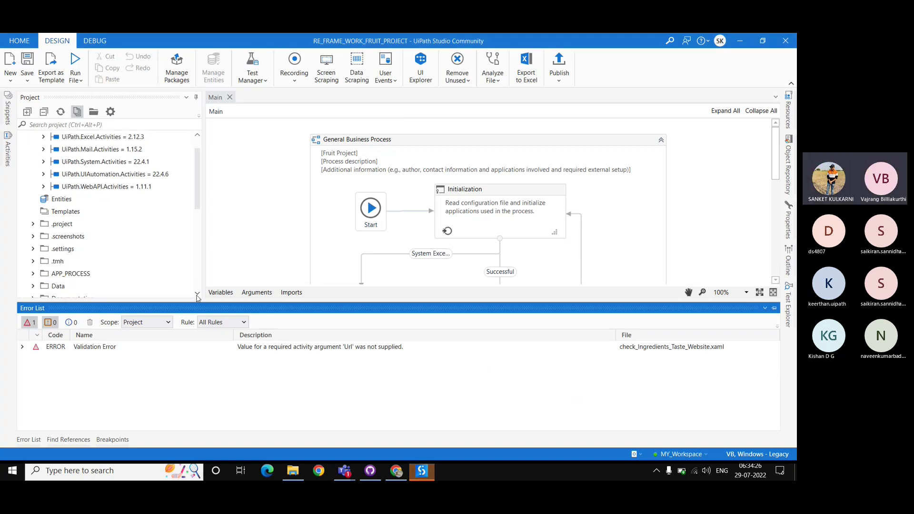
pyautogui.click(197, 295)
pyautogui.click(197, 294)
pyautogui.click(197, 294)
pyautogui.click(197, 294)
pyautogui.click(197, 294)
pyautogui.click(197, 295)
pyautogui.click(197, 295)
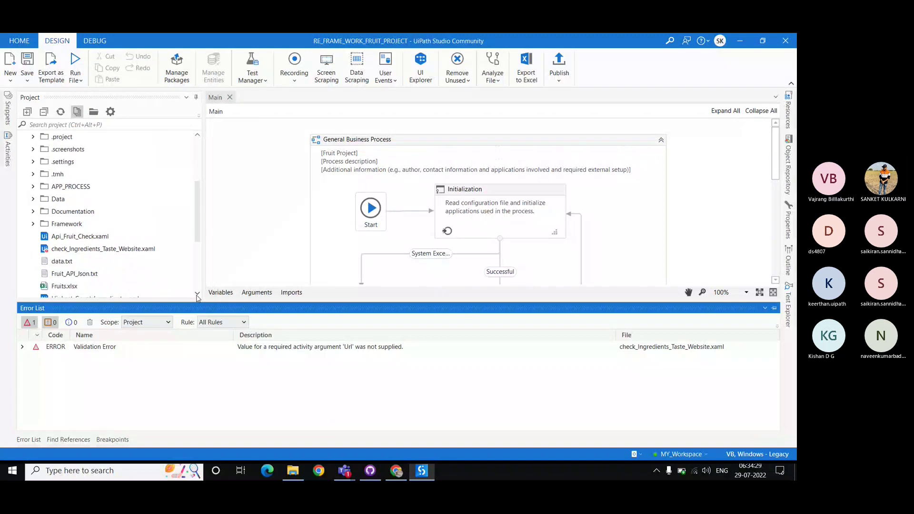
pyautogui.doubleClick(119, 253)
pyautogui.rightClick(119, 254)
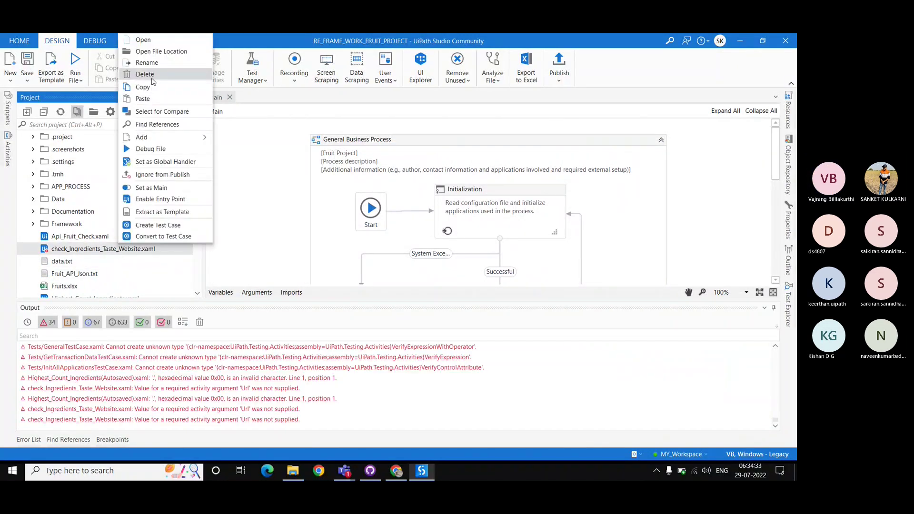
pyautogui.click(152, 79)
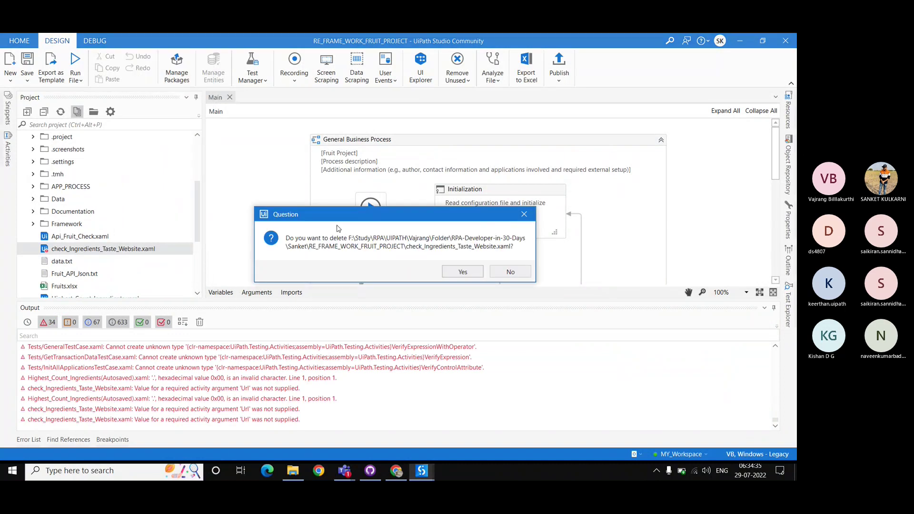
pyautogui.click(452, 273)
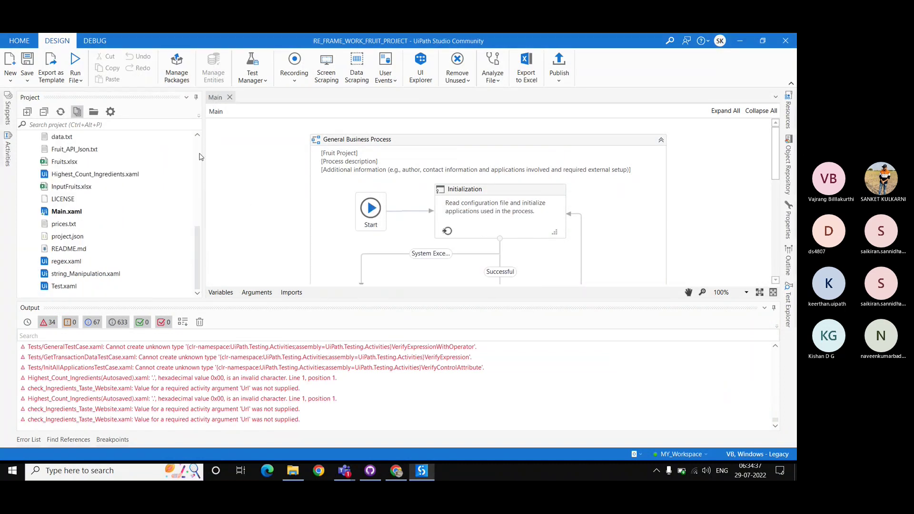
# Step: Refresh and rerun the project, submitting "Apple" as the fruit name when asked
pyautogui.click(61, 112)
pyautogui.click(76, 77)
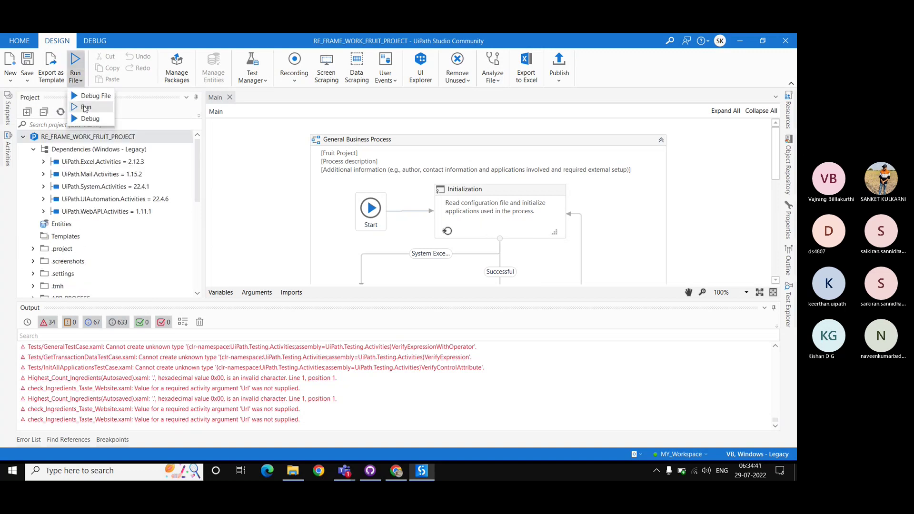
pyautogui.click(85, 108)
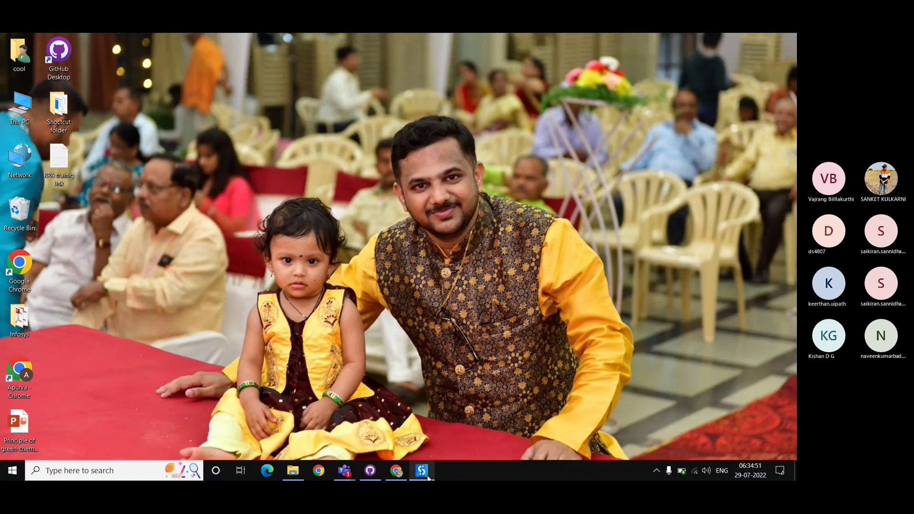
pyautogui.moveTo(422, 471)
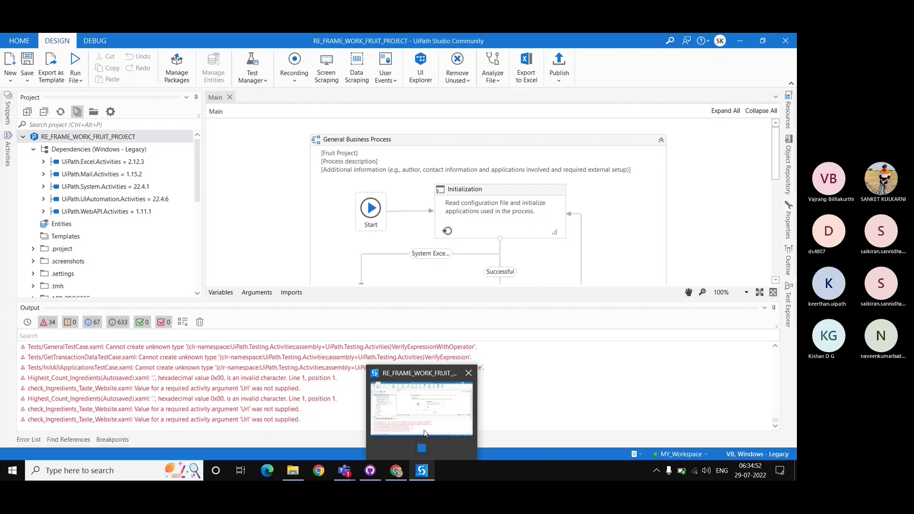
pyautogui.click(424, 433)
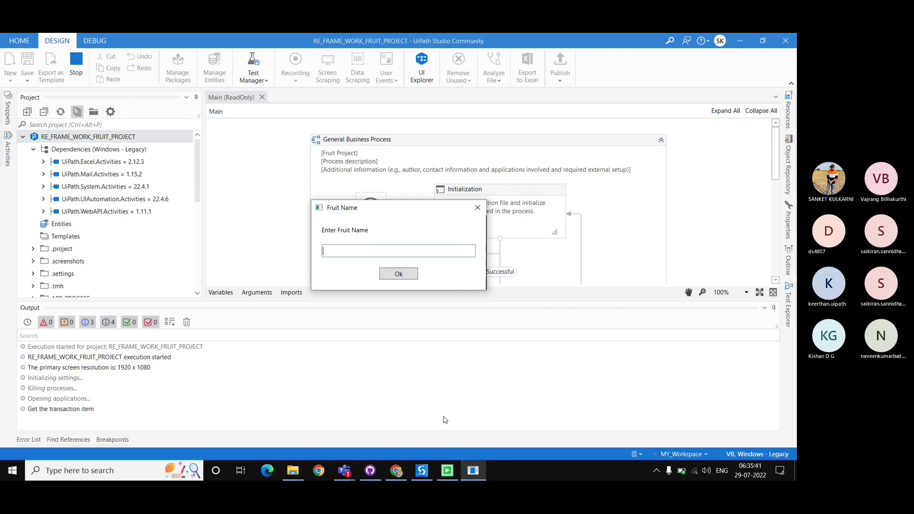
pyautogui.write('Apple')
pyautogui.press('Return')
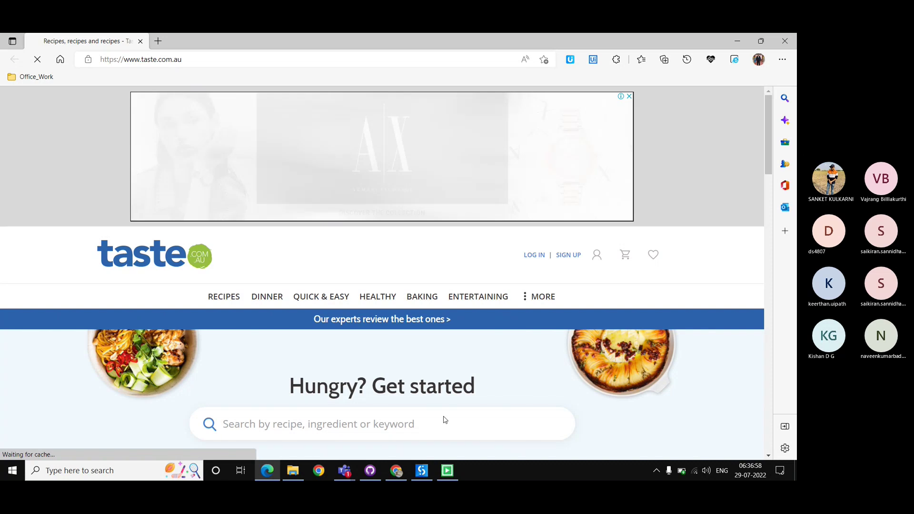
# Step: Search taste.com.au for "apple" and sort the recipe results by Top rated
pyautogui.click(444, 420)
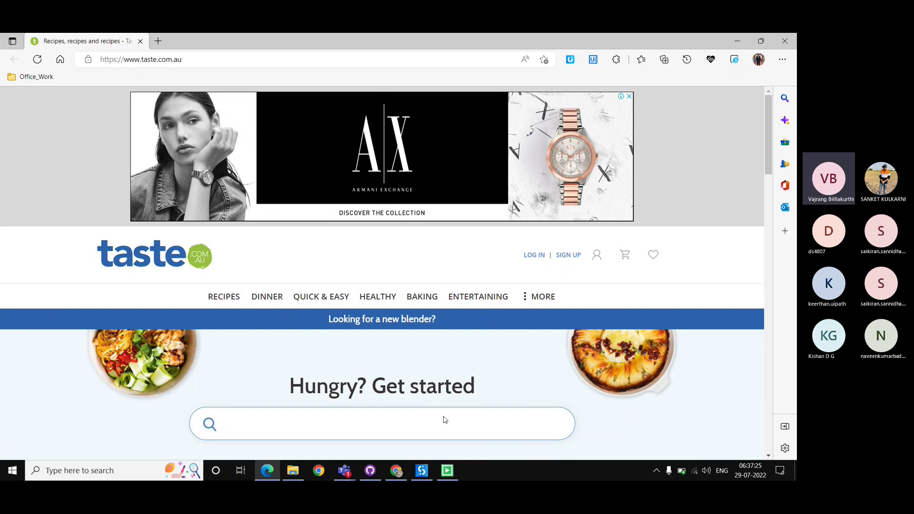
pyautogui.write('apple')
pyautogui.press('Return')
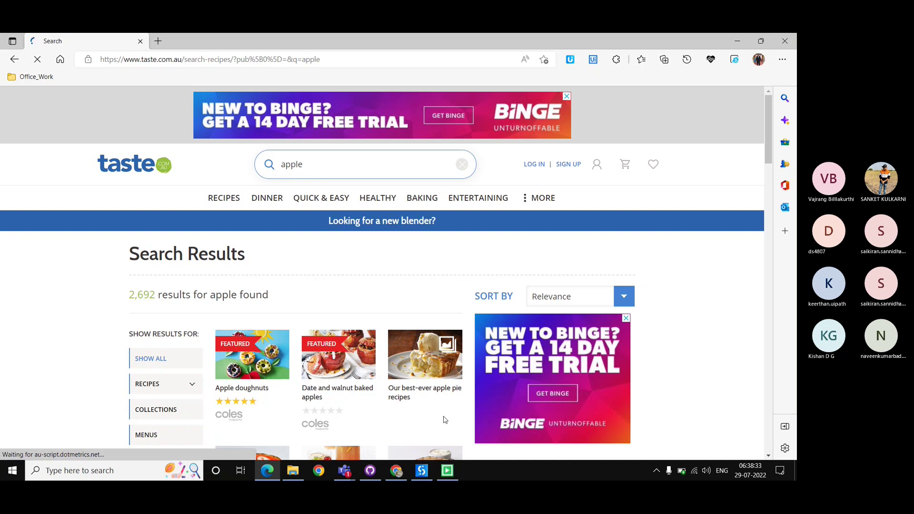
pyautogui.click(581, 300)
pyautogui.click(585, 341)
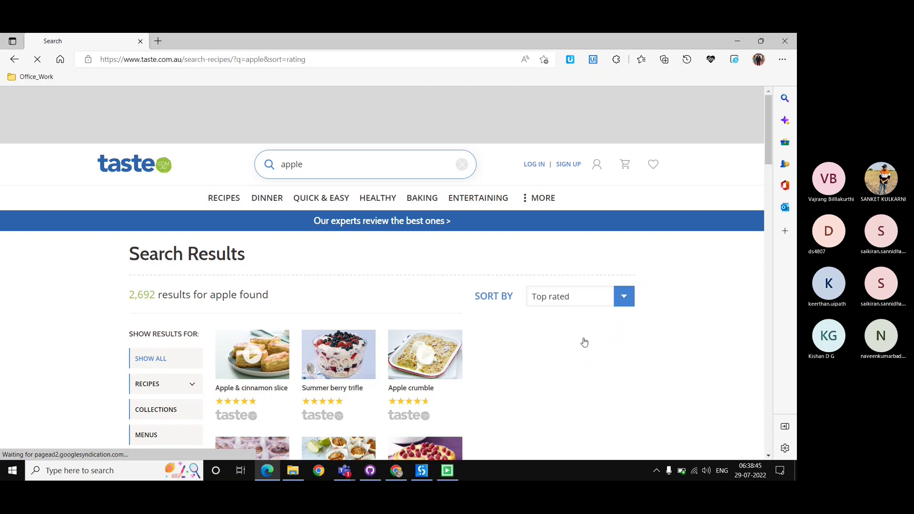
# Step: Switch back to UiPath Studio to check the output of the running fruit project
pyautogui.press('XF86AudioMute')
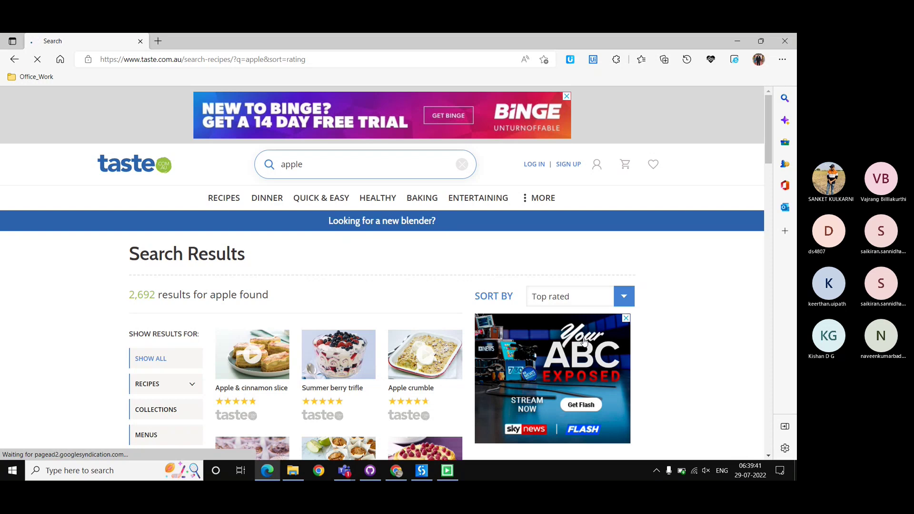
pyautogui.press('XF86AudioMute')
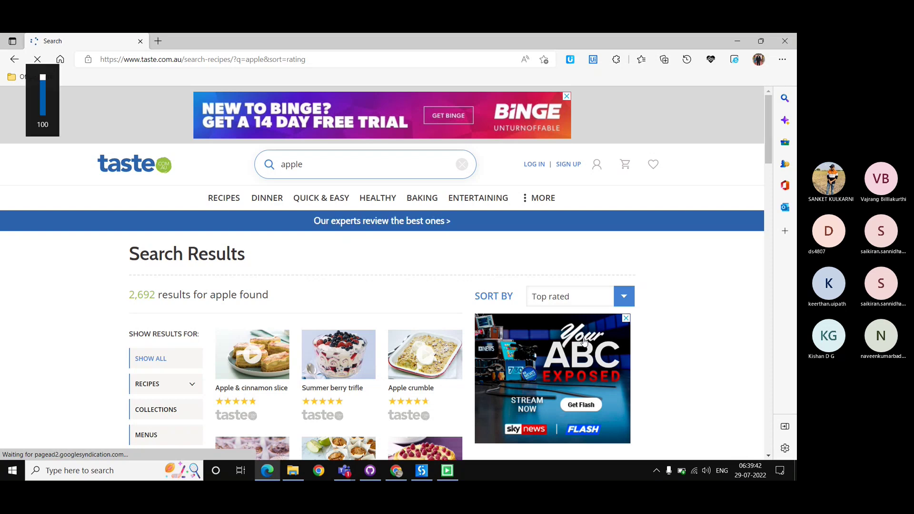
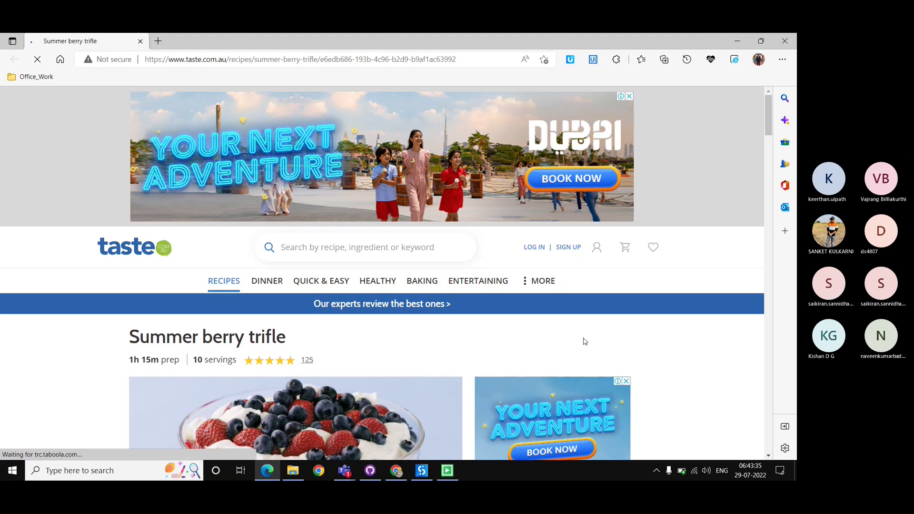
pyautogui.hotkey('alt', 'Tab')
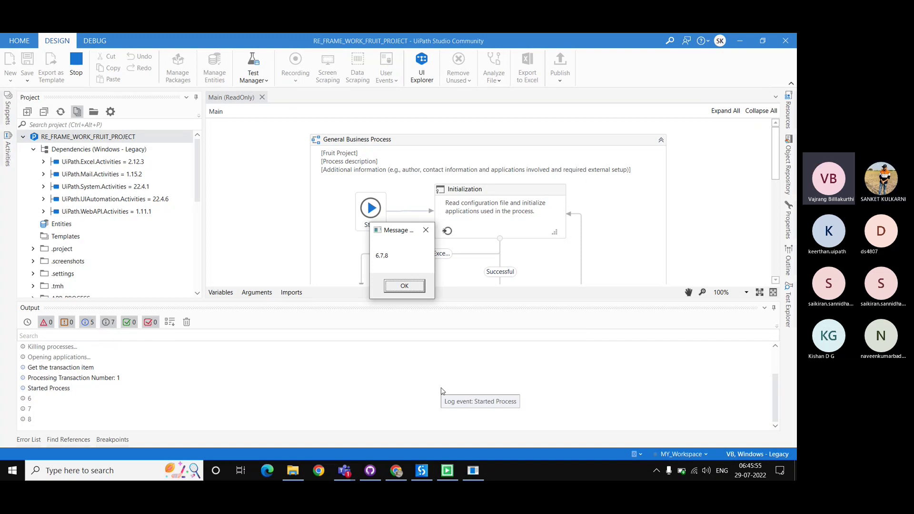
# Step: Dismiss the message box shown by the running project and switch to the Microsoft Teams meeting window
pyautogui.click(411, 290)
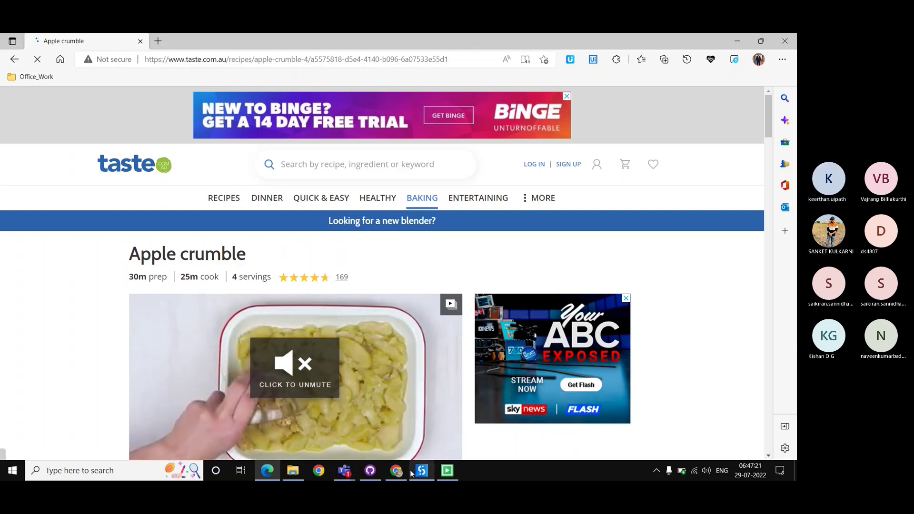
pyautogui.moveTo(352, 473)
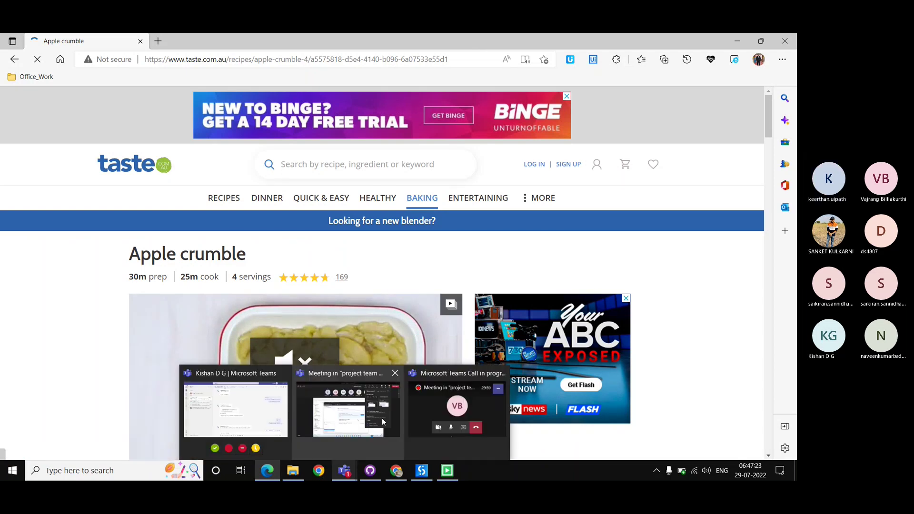
pyautogui.click(382, 417)
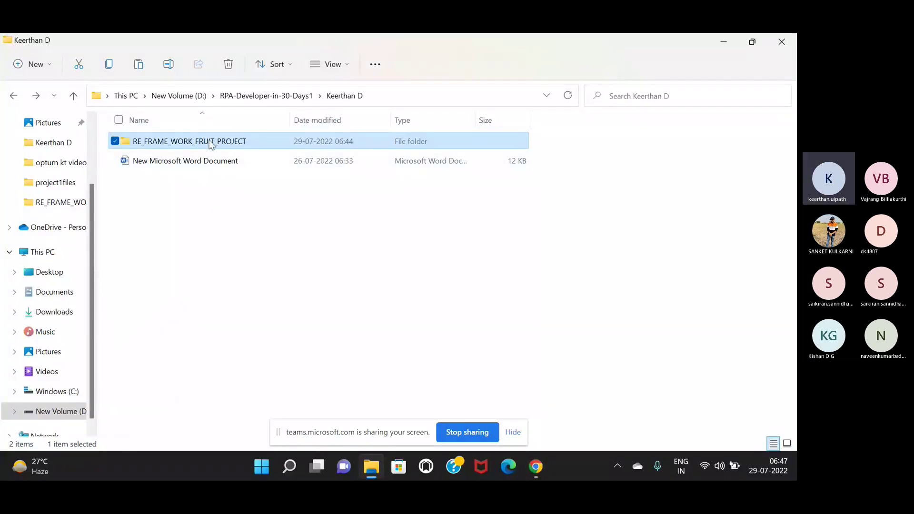
# Step: Browse into the RE_FRAME_WORK_FRUIT_PROJECT folder and open the fruit project in UiPath Studio
pyautogui.doubleClick(211, 142)
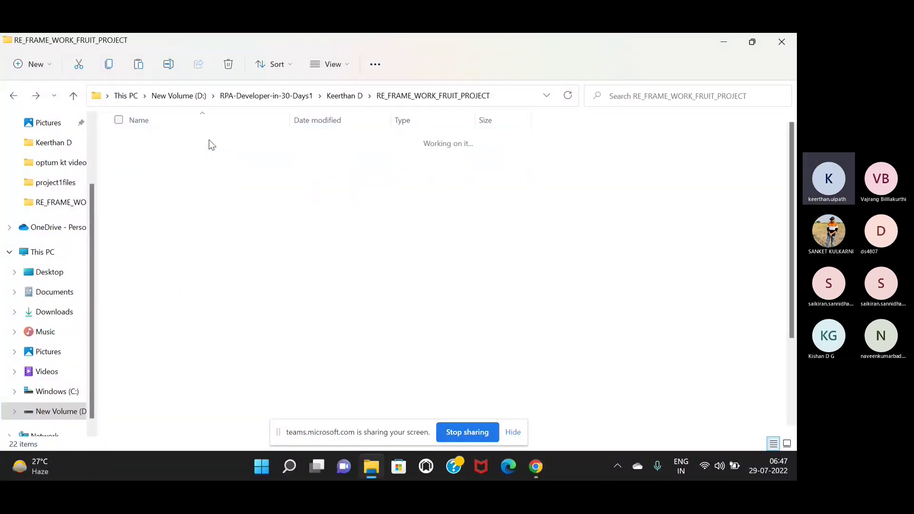
pyautogui.scroll(-1, 166, 377)
pyautogui.scroll(-1, 166, 377)
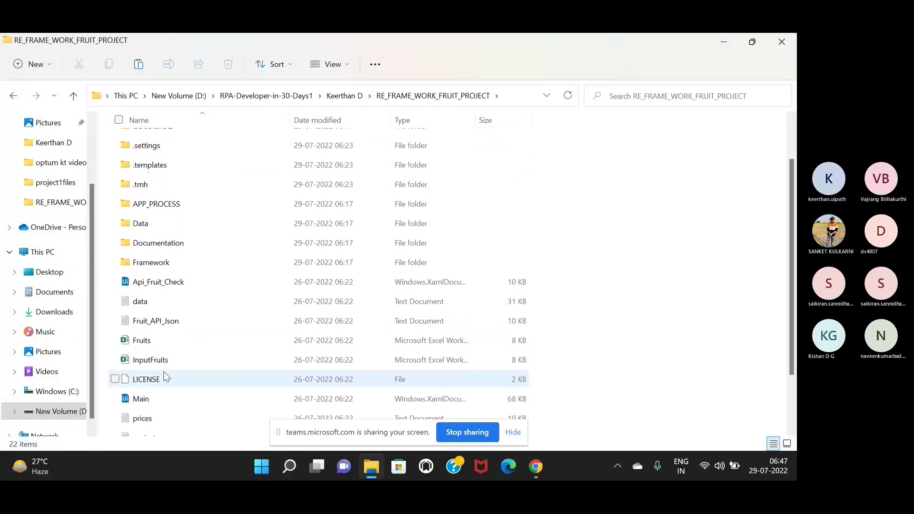
pyautogui.click(132, 381)
pyautogui.doubleClick(133, 380)
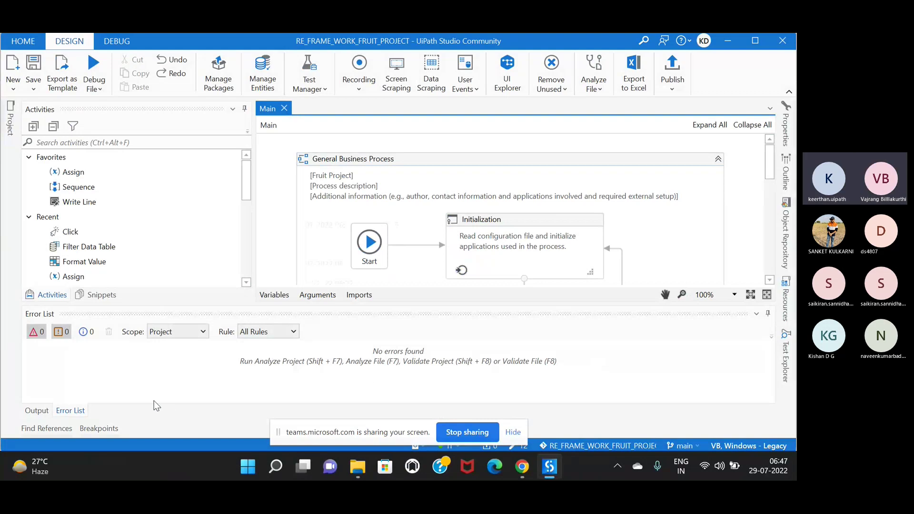
# Step: Start debugging the fruit project and check the entries in the error list
pyautogui.click(101, 92)
pyautogui.click(95, 107)
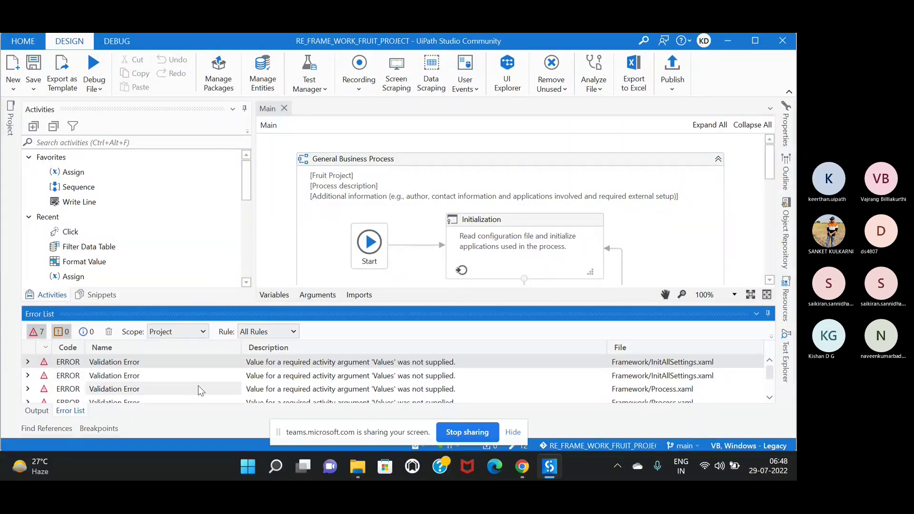
pyautogui.scroll(-1, 198, 385)
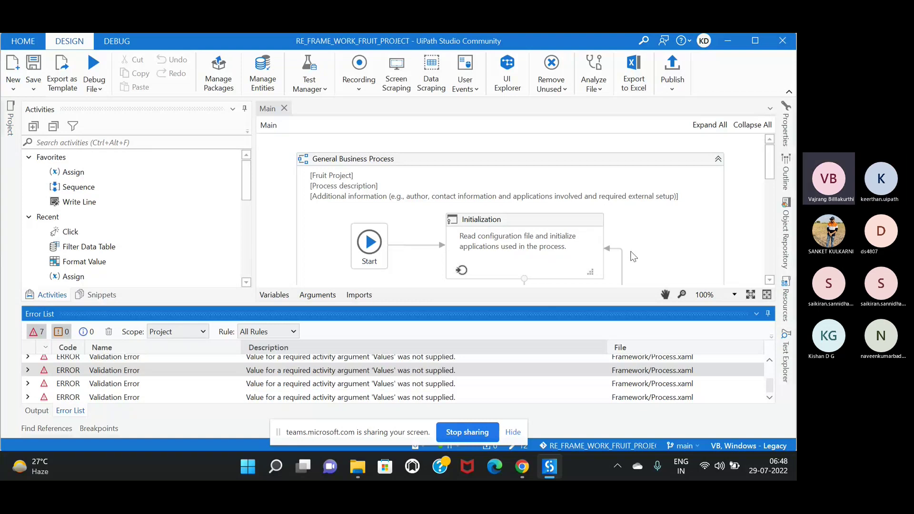
# Step: Open the Process Transaction state in Main and locate its Invoke Process workflow activity
pyautogui.scroll(-10, 633, 257)
pyautogui.scroll(1, 633, 257)
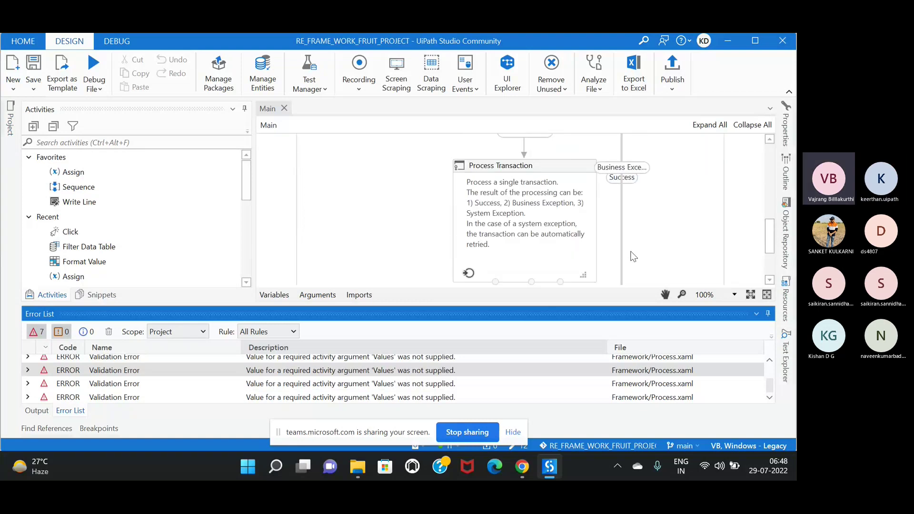
pyautogui.doubleClick(593, 251)
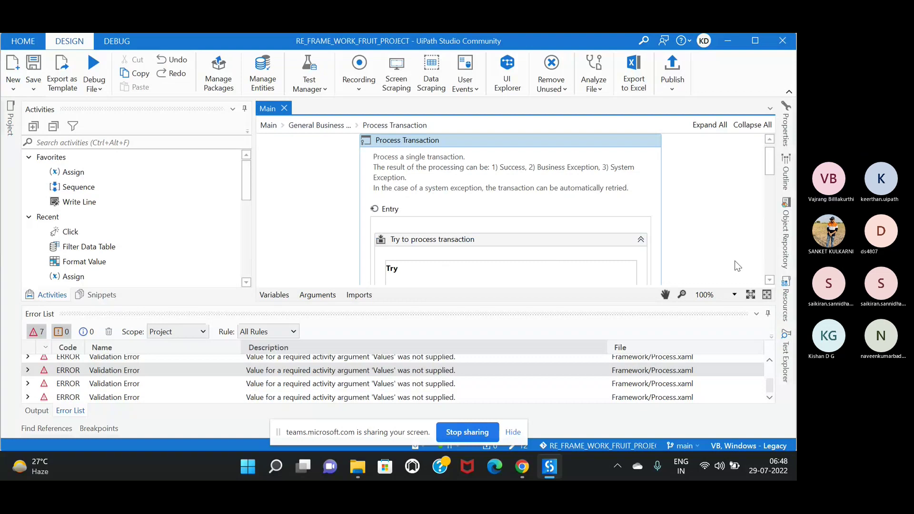
pyautogui.click(769, 280)
pyautogui.scroll(-8, 770, 281)
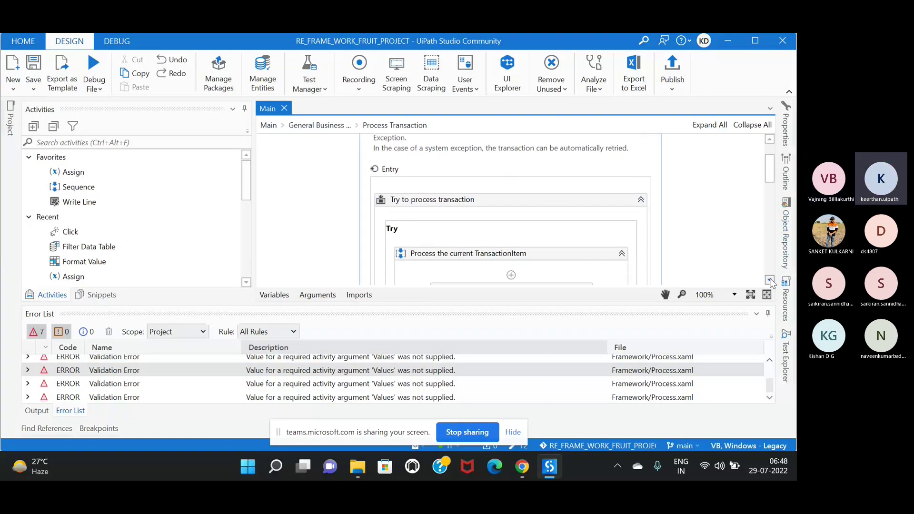
pyautogui.scroll(-8, 770, 280)
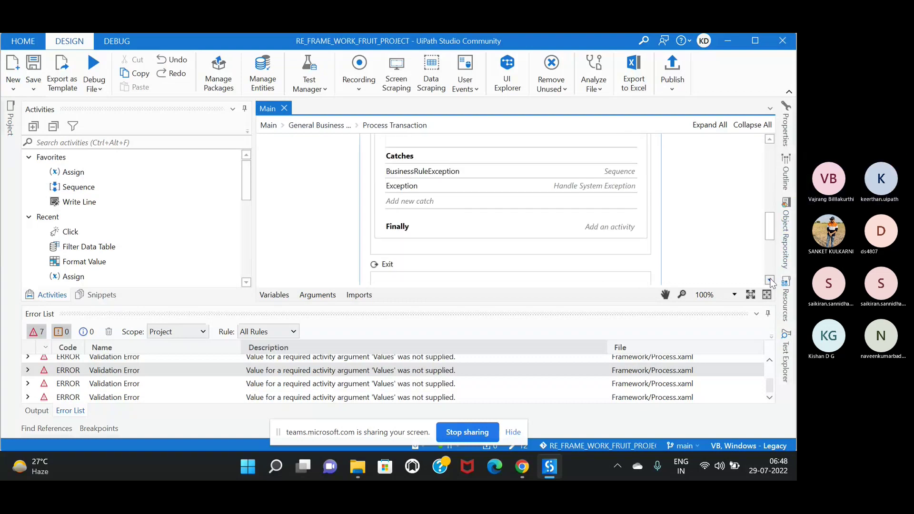
pyautogui.moveTo(771, 259); pyautogui.dragTo(767, 212)
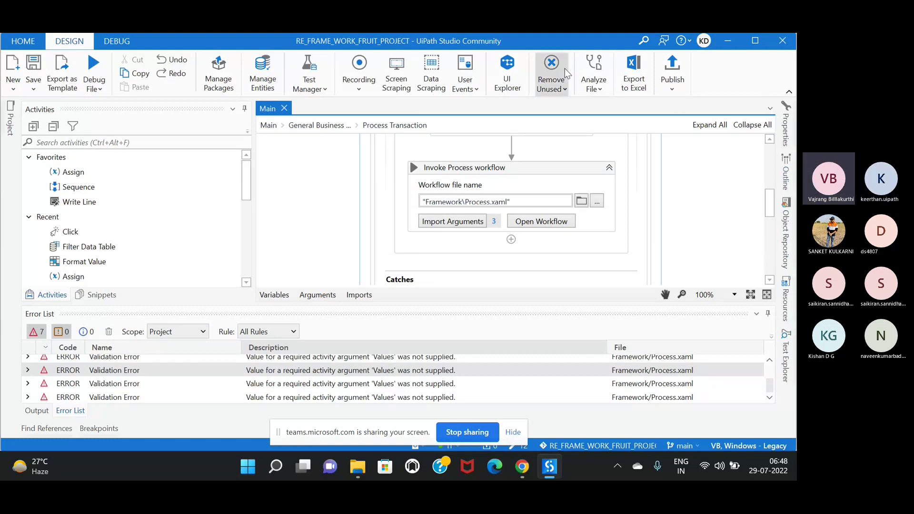
# Step: Validate the Main file and the whole project, and review which workflow files the errors belong to
pyautogui.click(596, 87)
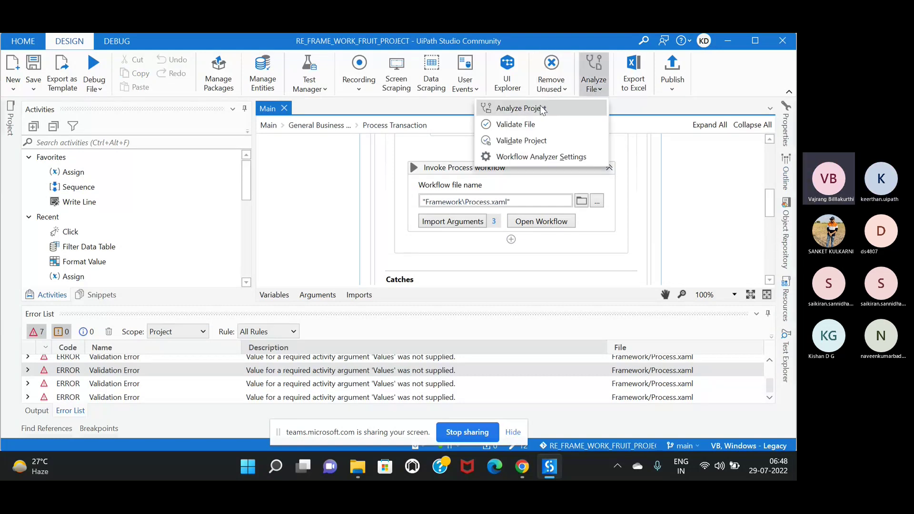
pyautogui.click(521, 124)
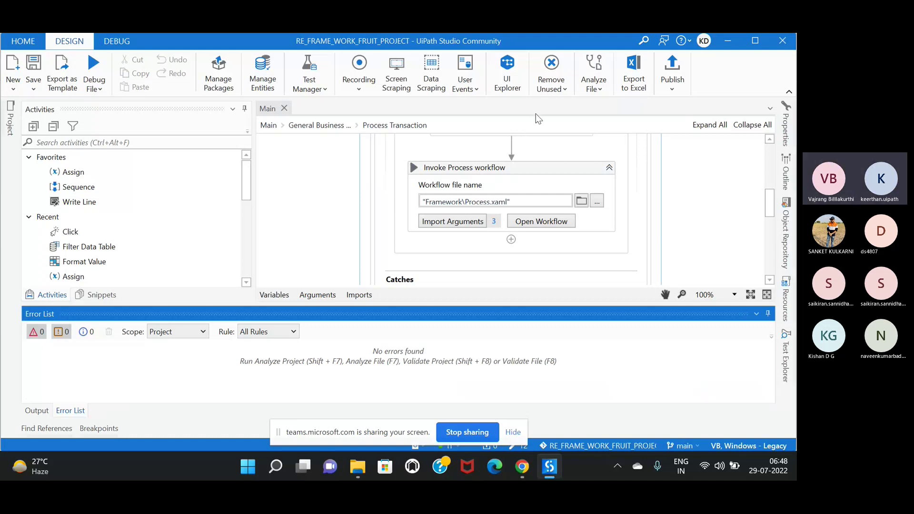
pyautogui.click(598, 92)
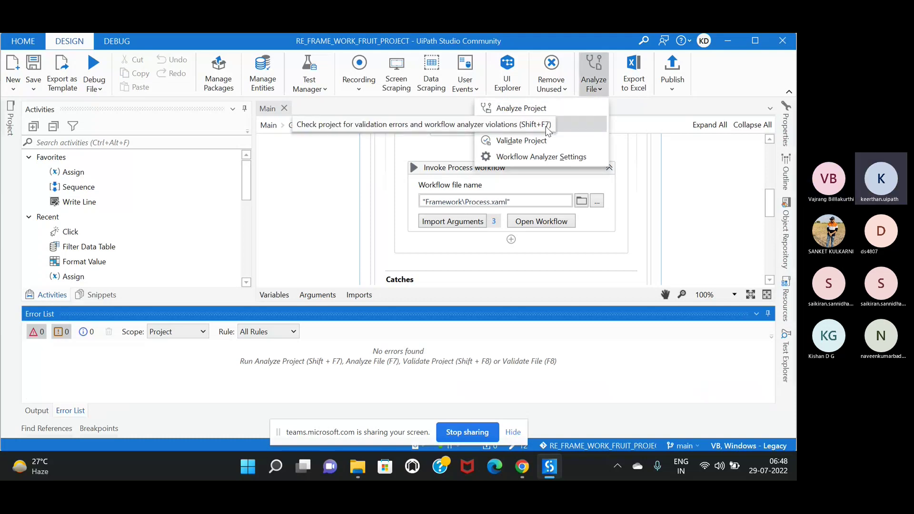
pyautogui.click(541, 139)
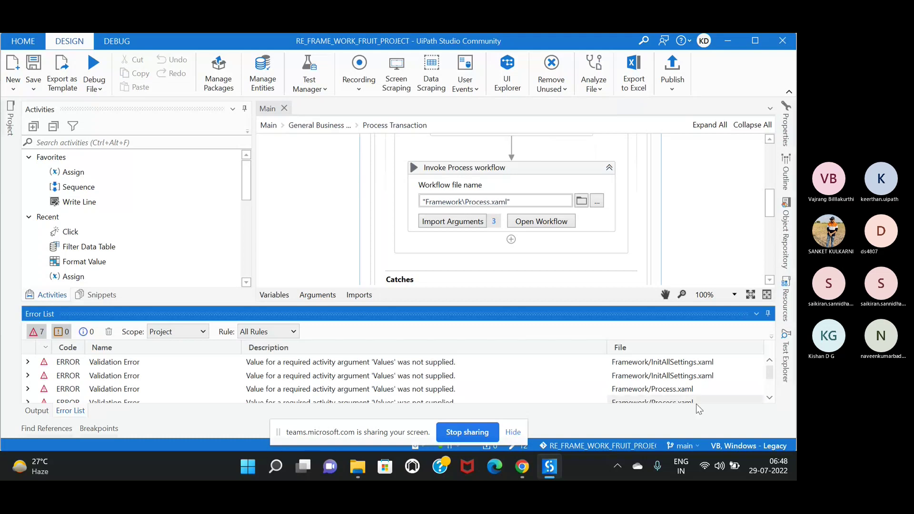
pyautogui.click(767, 401)
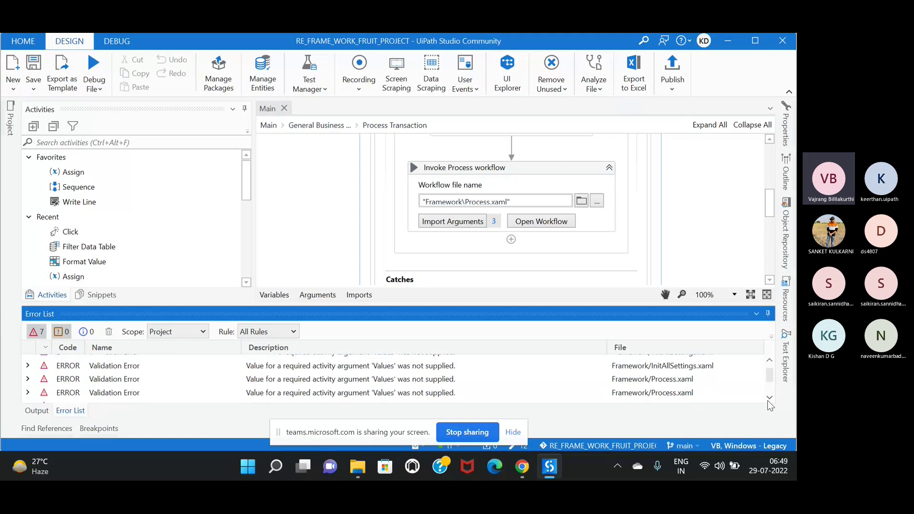
pyautogui.click(766, 401)
pyautogui.click(767, 400)
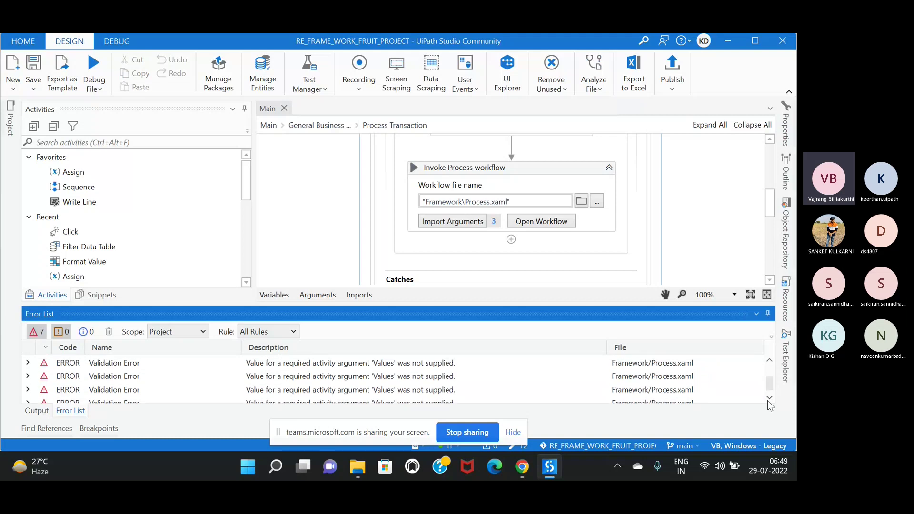
pyautogui.click(767, 401)
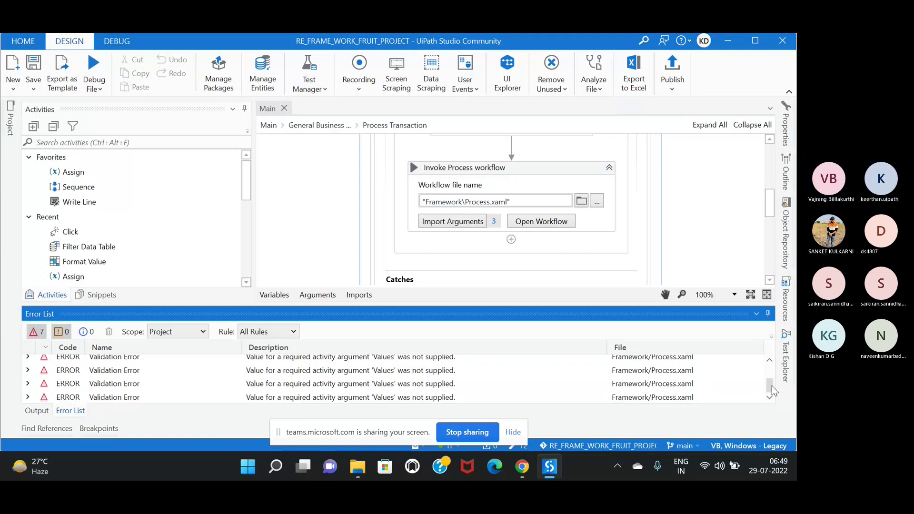
pyautogui.moveTo(771, 386); pyautogui.dragTo(771, 365)
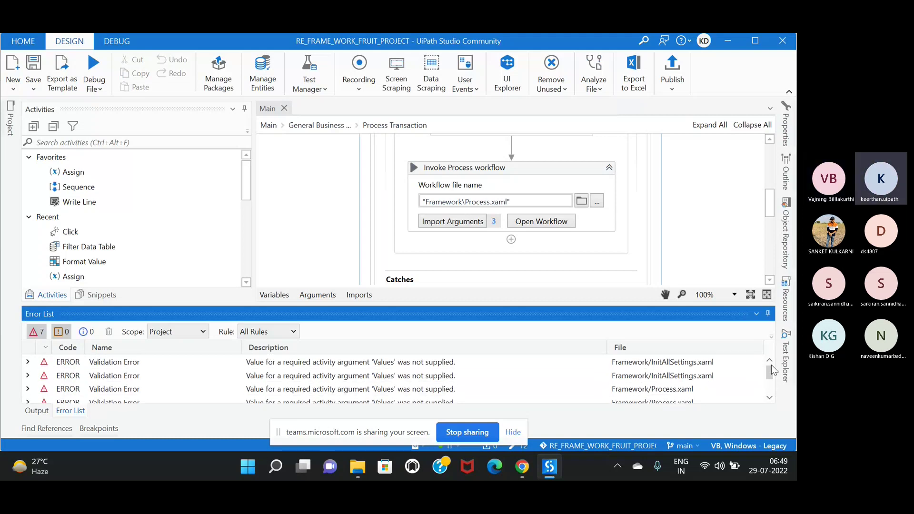
# Step: Review the arguments passed by the Invoke Process workflow activity against the error list, leaving them unchanged
pyautogui.click(769, 281)
pyautogui.click(463, 210)
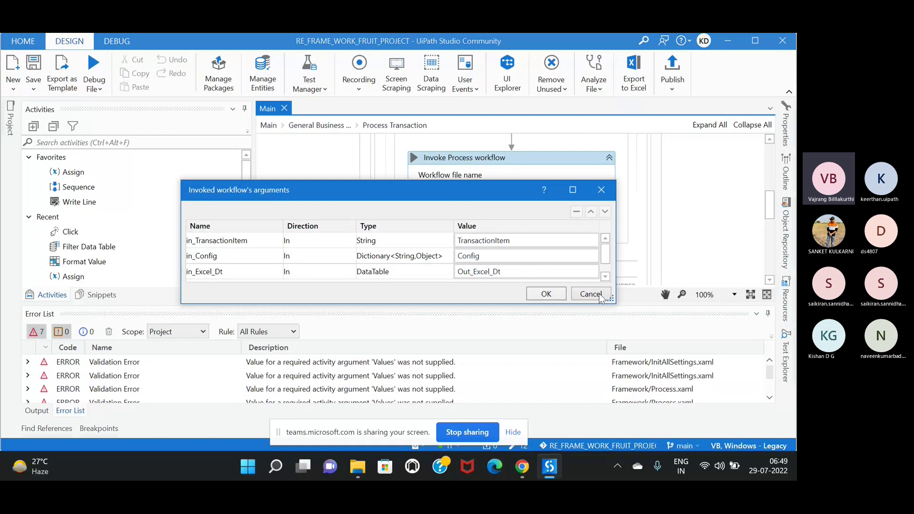
pyautogui.click(590, 294)
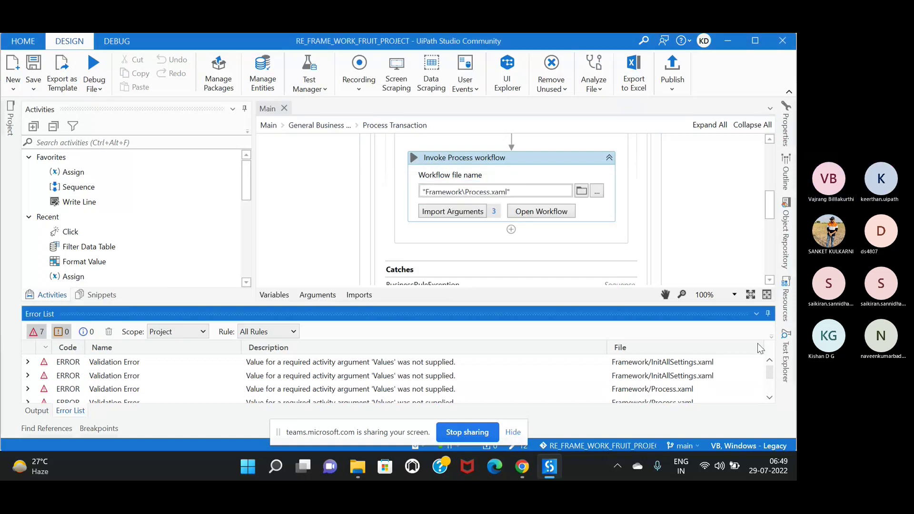
pyautogui.click(770, 280)
pyautogui.click(770, 280)
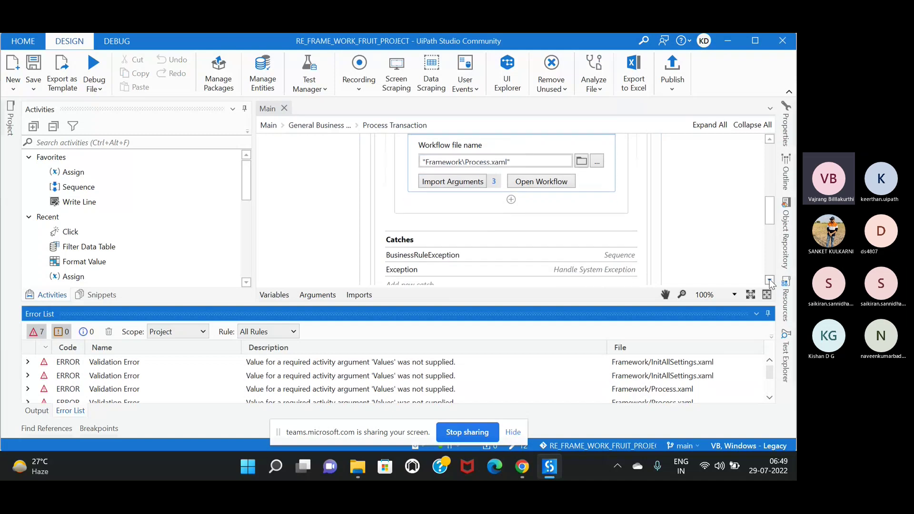
pyautogui.click(769, 397)
pyautogui.click(770, 397)
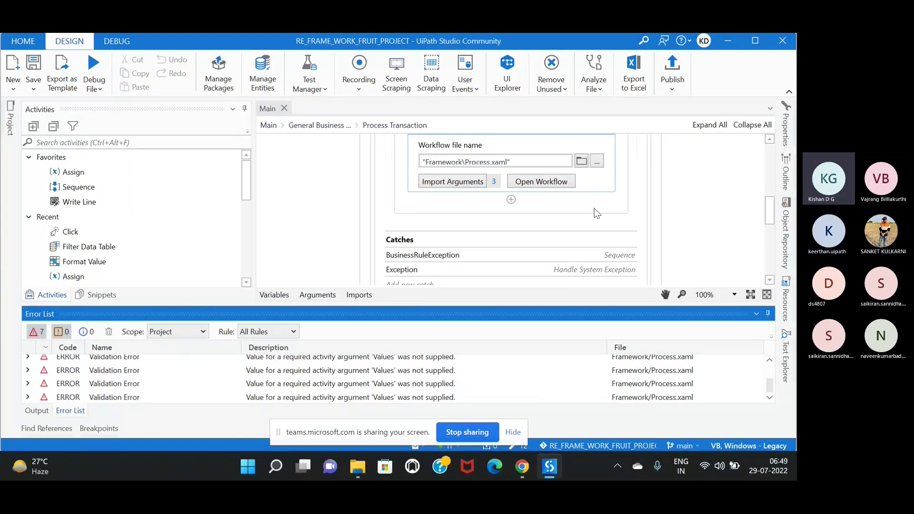
pyautogui.click(445, 184)
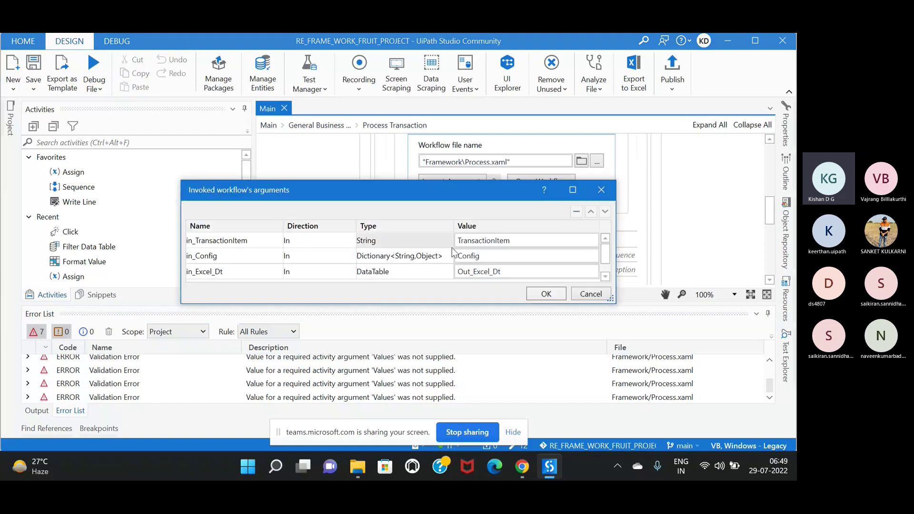
pyautogui.scroll(-1, 455, 261)
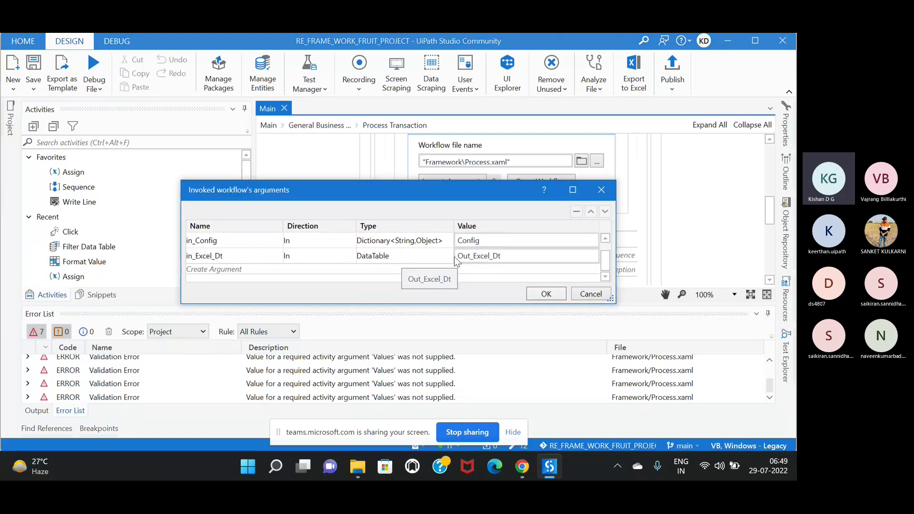
pyautogui.scroll(1, 455, 261)
pyautogui.scroll(-1, 455, 260)
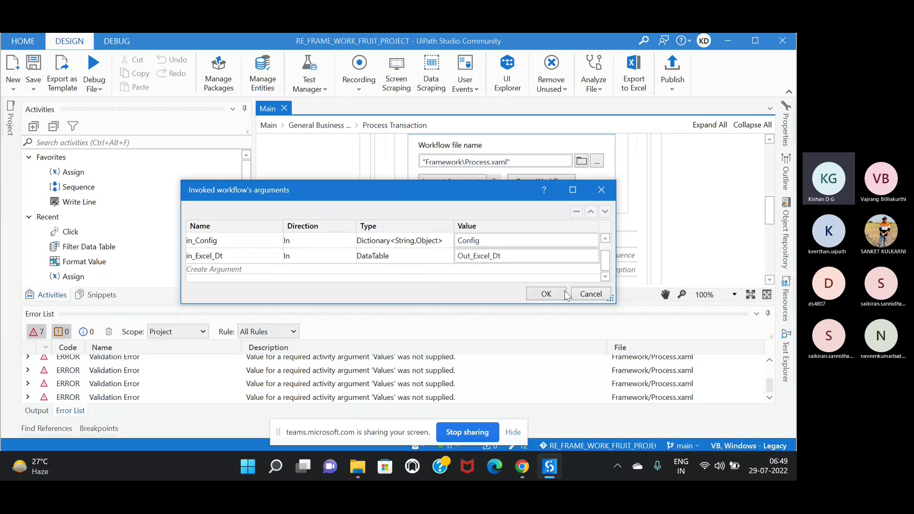
pyautogui.click(588, 294)
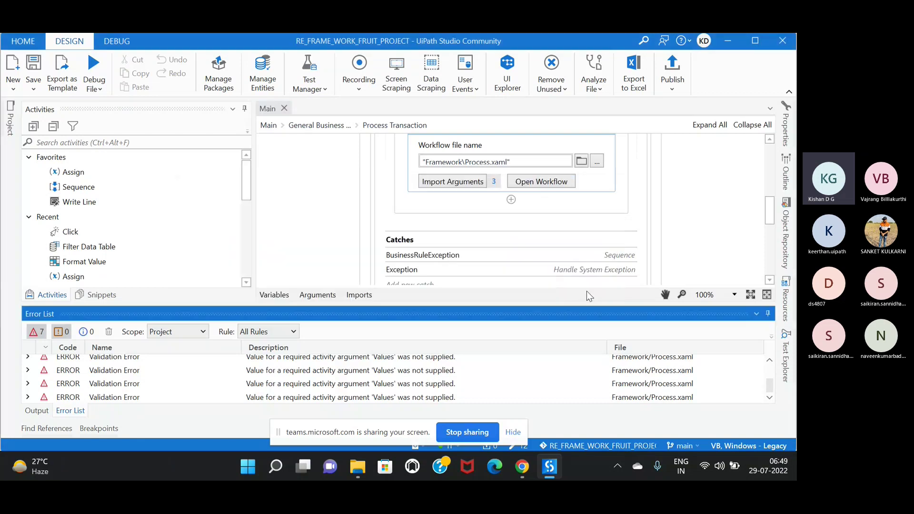
# Step: Open the invoked Framework\Process.xaml workflow and examine the flowchart around the decision checking whether the user's fruit is in Excel
pyautogui.click(769, 139)
pyautogui.click(768, 140)
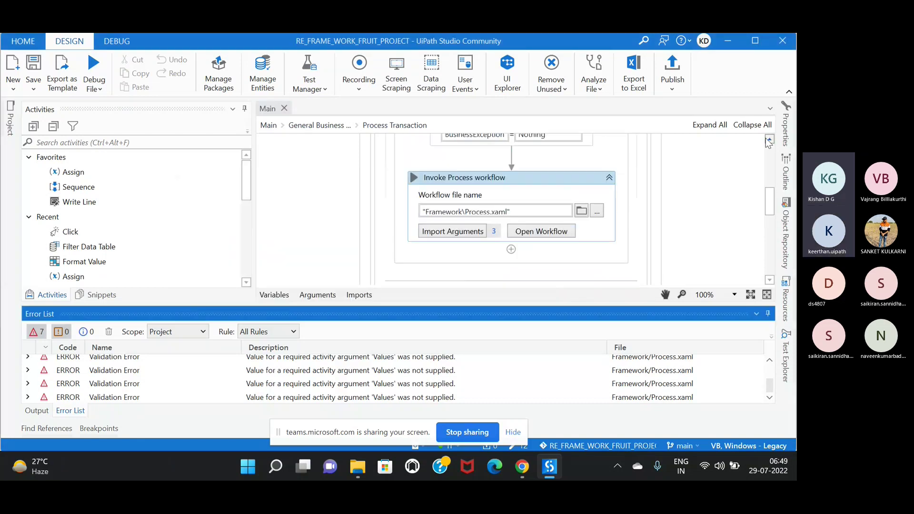
pyautogui.click(526, 232)
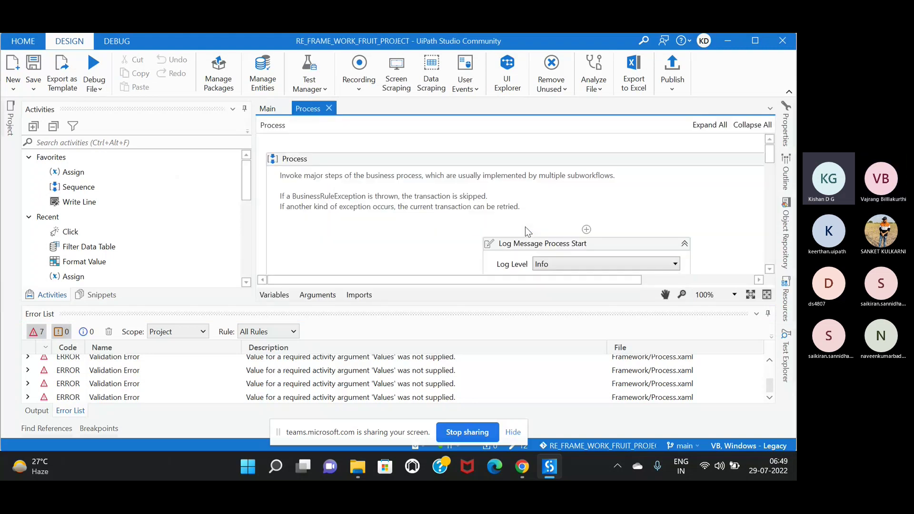
pyautogui.scroll(-8, 524, 226)
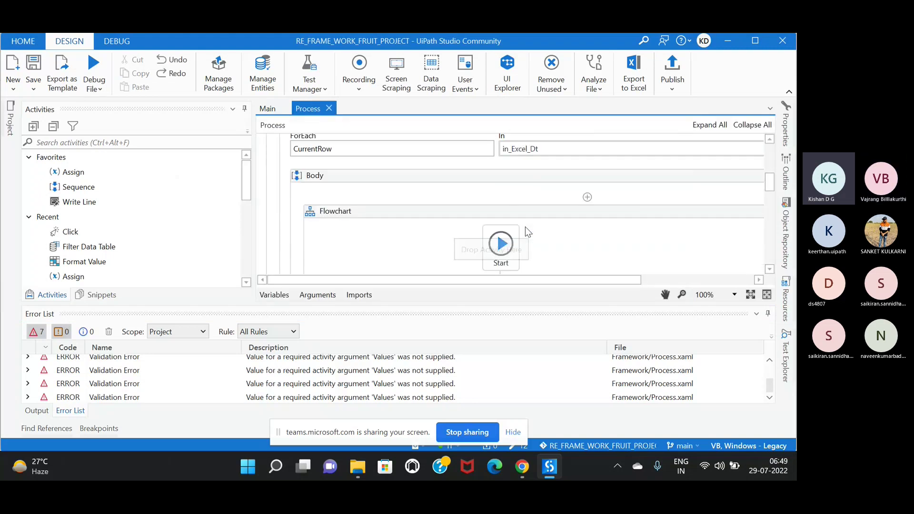
pyautogui.scroll(-5, 525, 228)
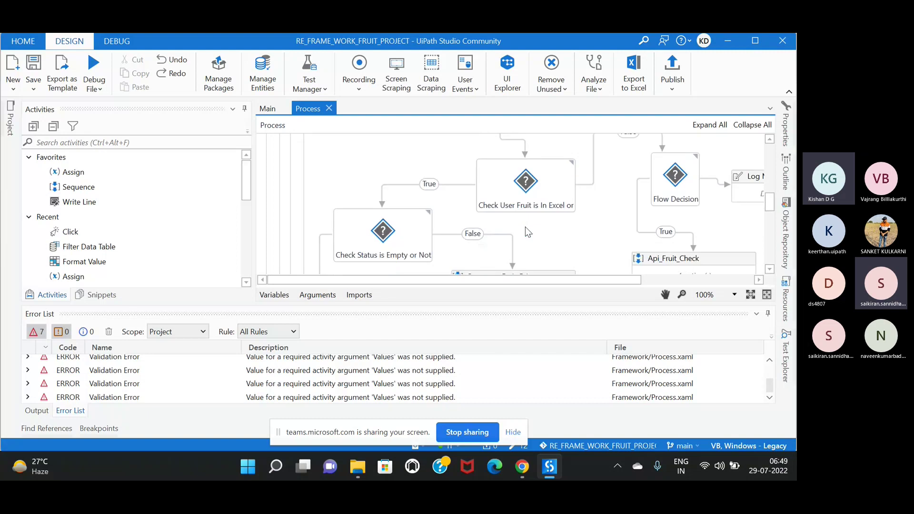
pyautogui.scroll(3, 524, 227)
pyautogui.scroll(-2, 524, 227)
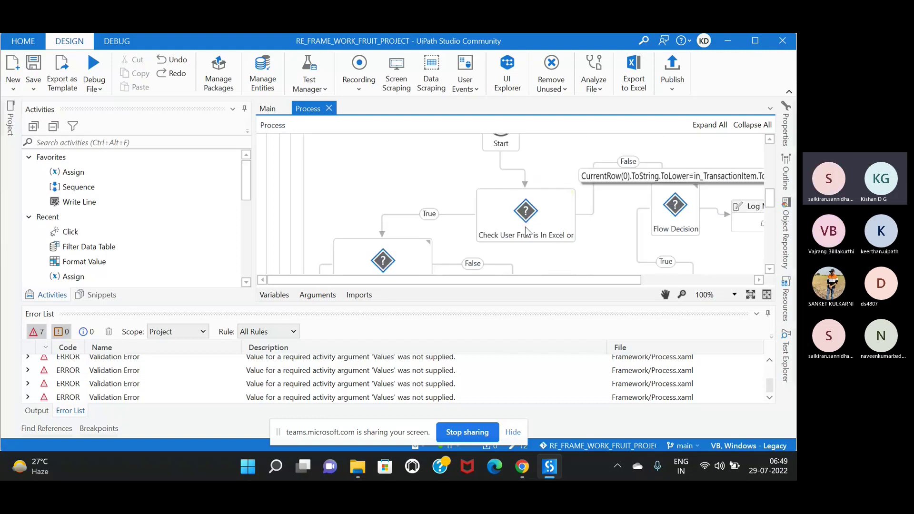
pyautogui.scroll(-3, 525, 226)
pyautogui.scroll(3, 524, 227)
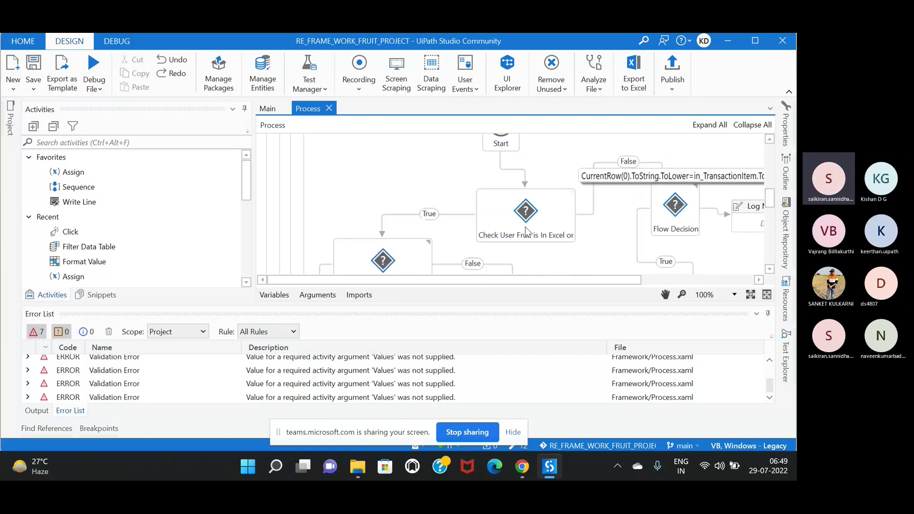
# Step: Trace the Process flowchart to the Sequence-Taste.com.au sequence carrying a validation marker and open it
pyautogui.scroll(3, 524, 227)
pyautogui.scroll(3, 525, 226)
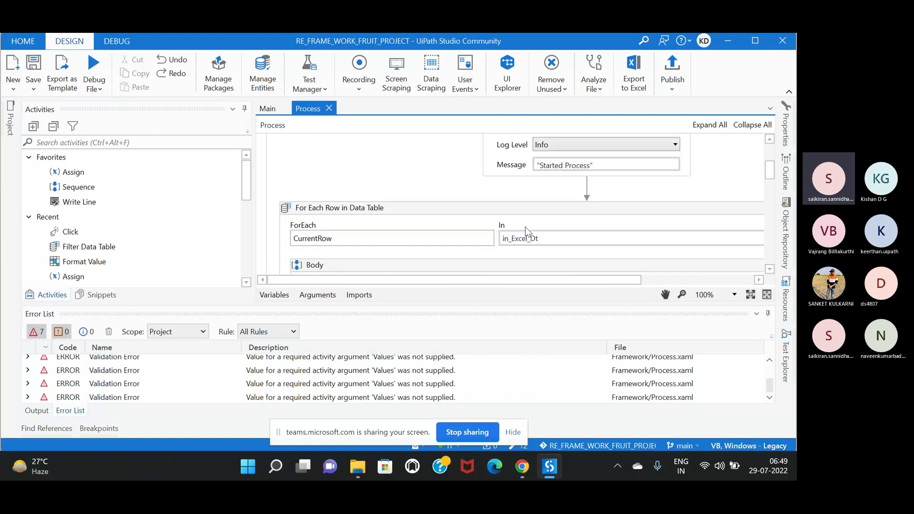
pyautogui.scroll(-5, 524, 226)
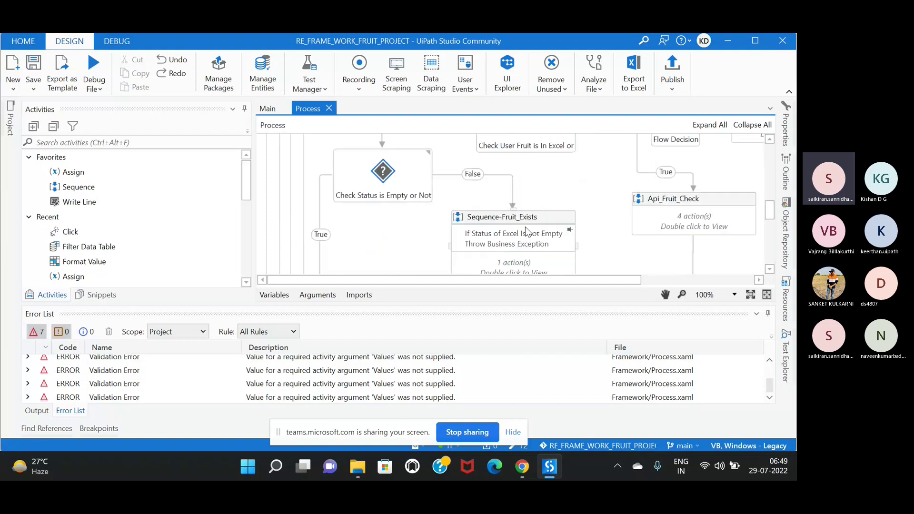
pyautogui.scroll(-5, 525, 231)
pyautogui.scroll(3, 525, 232)
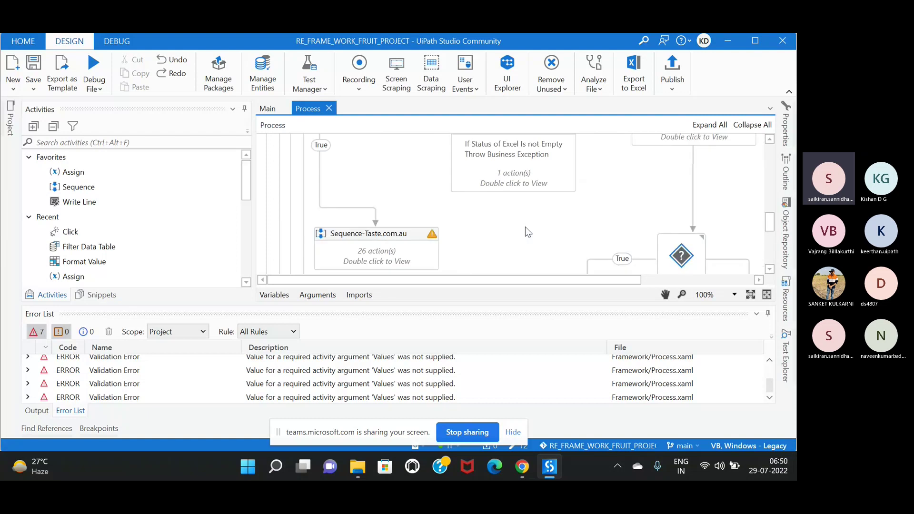
pyautogui.moveTo(431, 234)
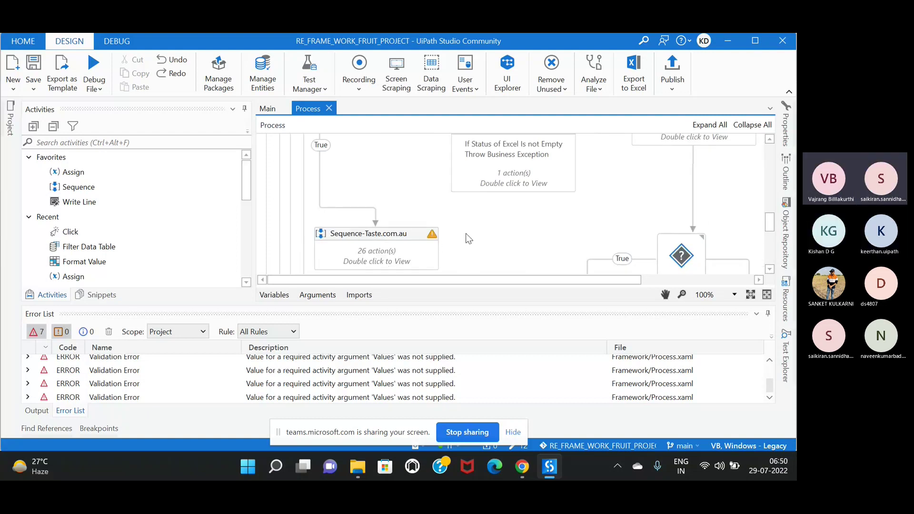
pyautogui.click(769, 270)
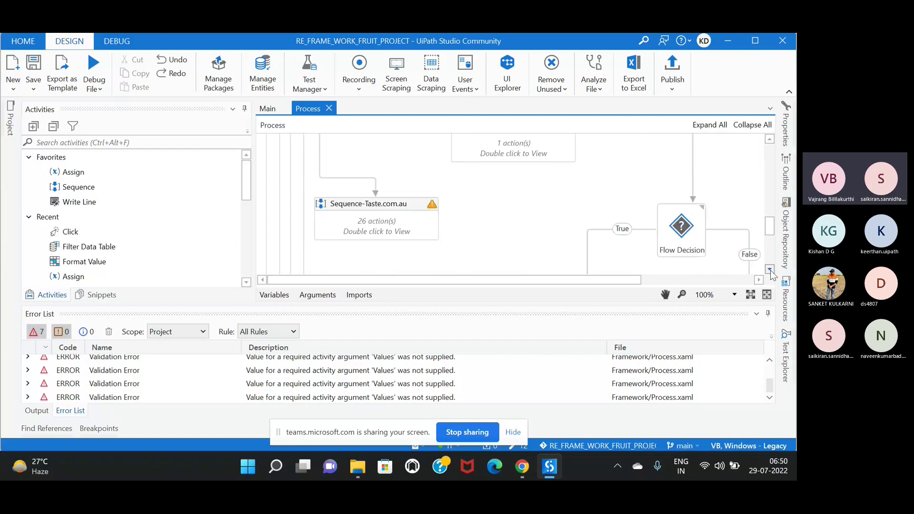
pyautogui.doubleClick(393, 231)
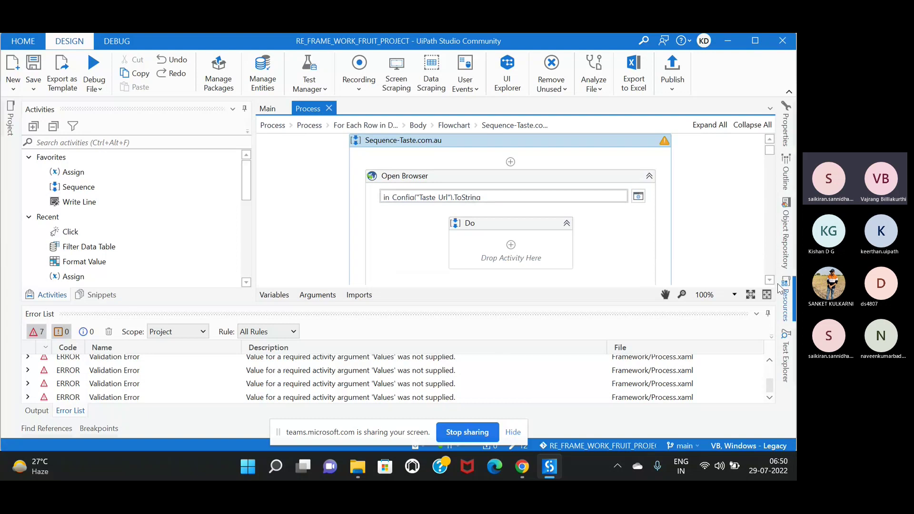
# Step: Find the For Each Row in Data Table activity marked with an error in the Sequence-Taste.com.au sequence and open it
pyautogui.scroll(-5, 772, 283)
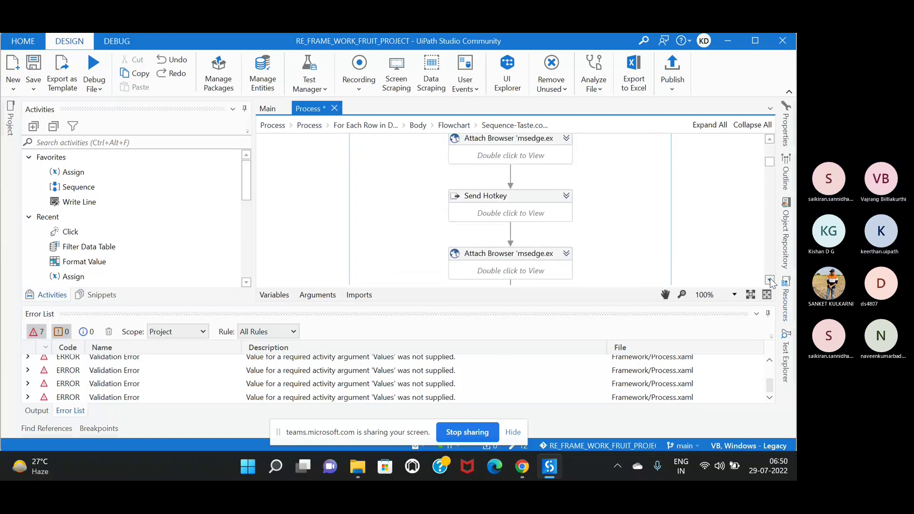
pyautogui.scroll(-10, 772, 283)
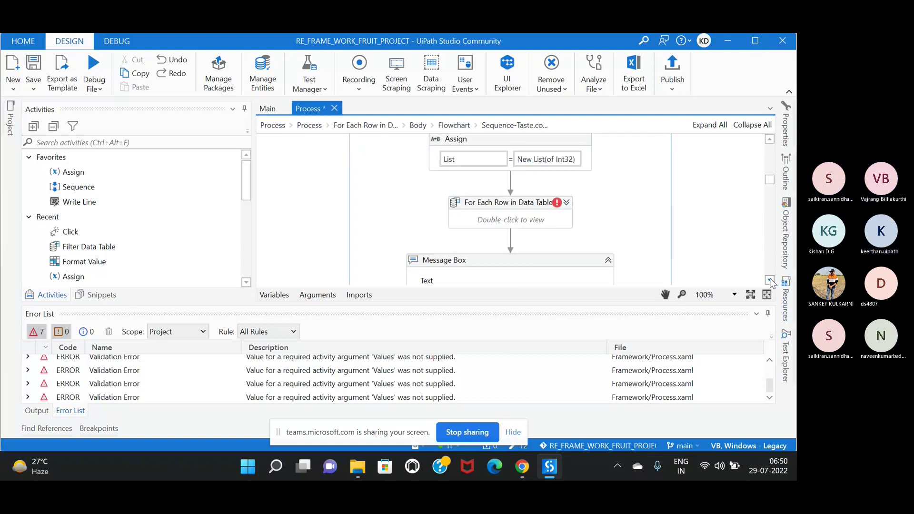
pyautogui.scroll(-1, 772, 282)
pyautogui.click(550, 194)
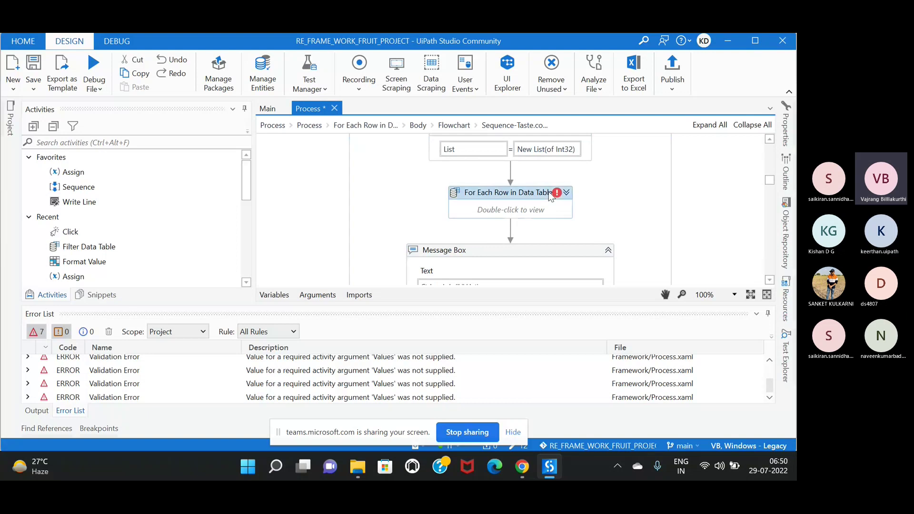
pyautogui.doubleClick(539, 206)
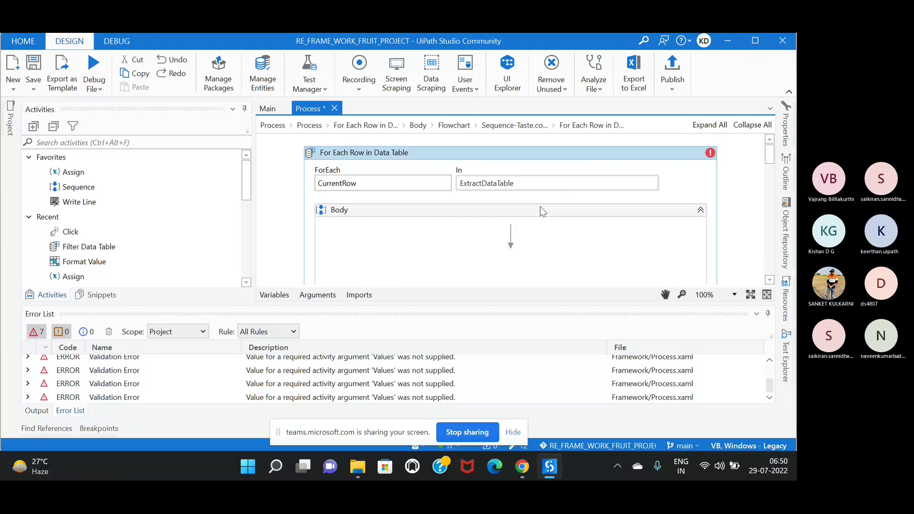
# Step: Examine the loop's body for the error's source, from the ind<Top_Three condition through the Get Full Text and Matches activities
pyautogui.click(770, 280)
pyautogui.click(769, 280)
pyautogui.click(769, 279)
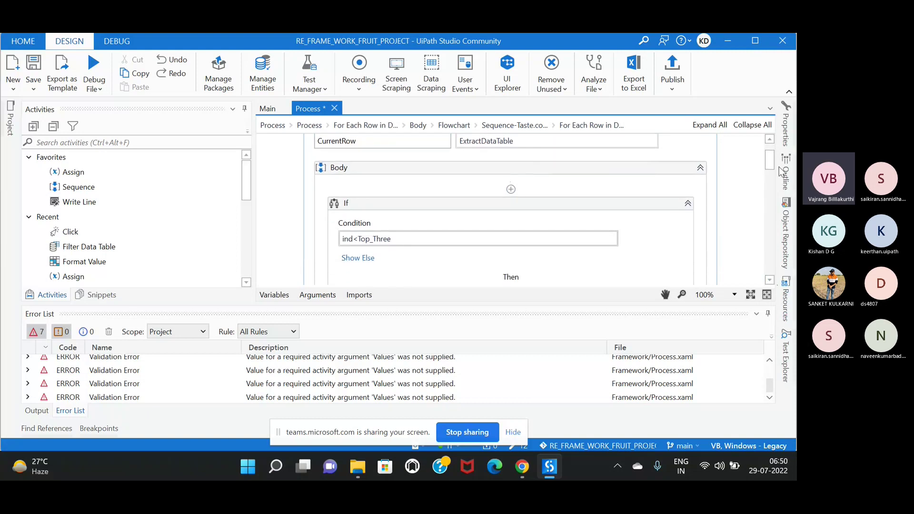
pyautogui.doubleClick(769, 139)
pyautogui.click(769, 139)
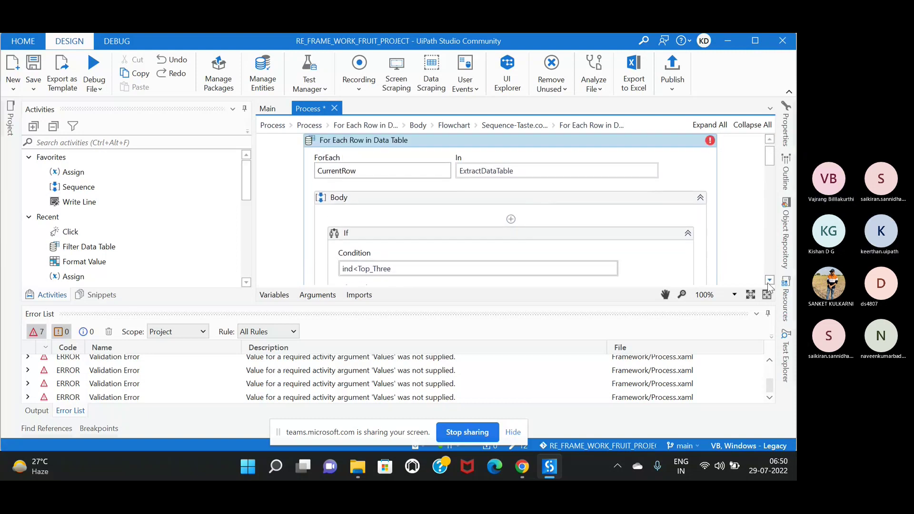
pyautogui.moveTo(709, 142)
pyautogui.scroll(-15, 771, 282)
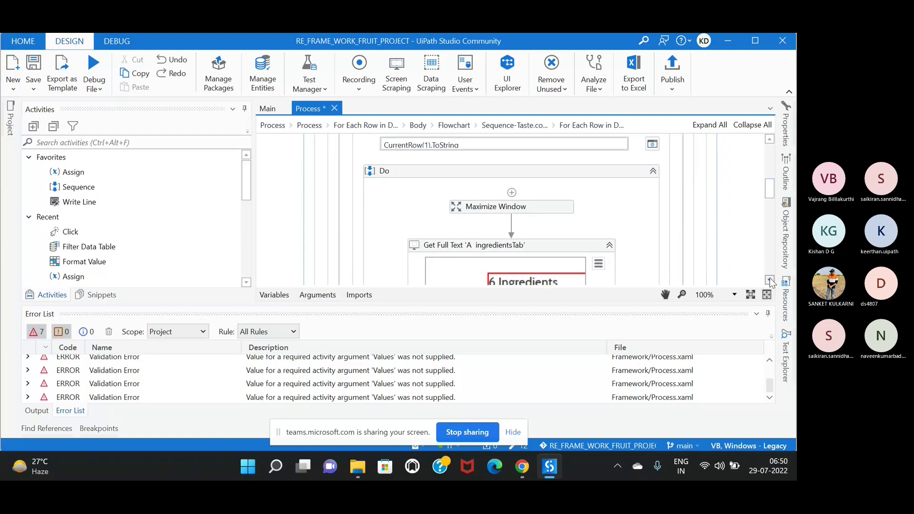
pyautogui.scroll(-2, 772, 283)
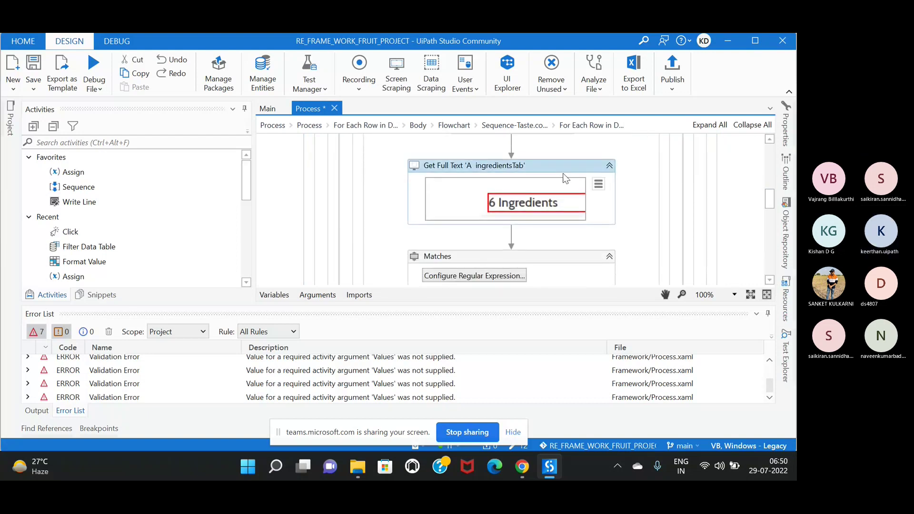
pyautogui.click(786, 129)
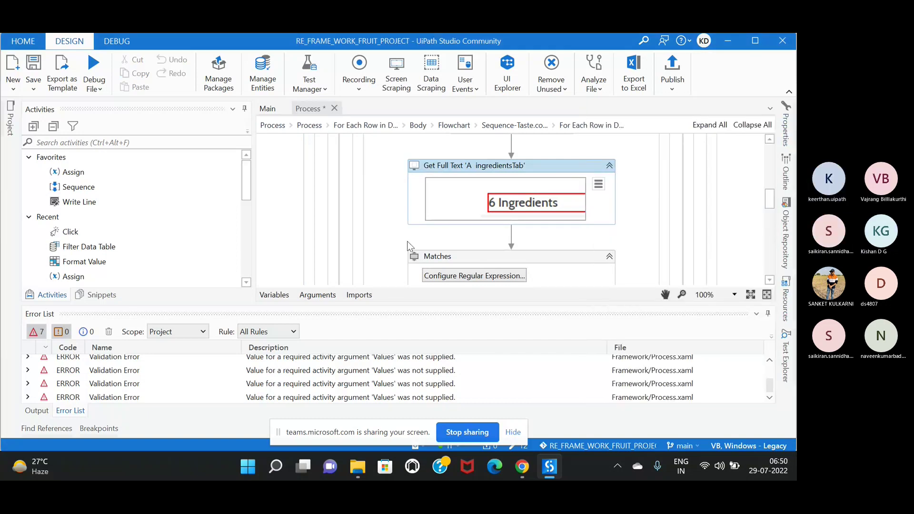
pyautogui.click(282, 295)
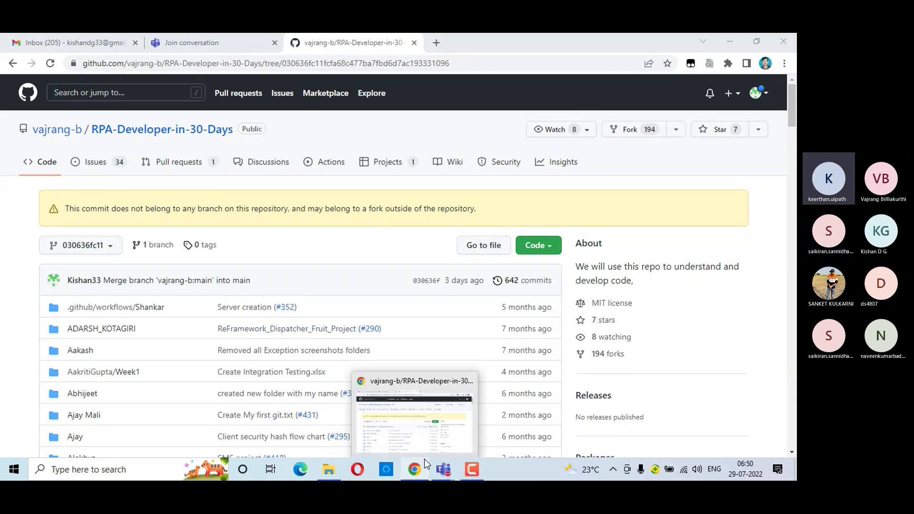
# Step: Check the pull requests of the RPA-Developer-in-30-Days repository on GitHub and browse the contributor folders on its main branch
pyautogui.click(172, 165)
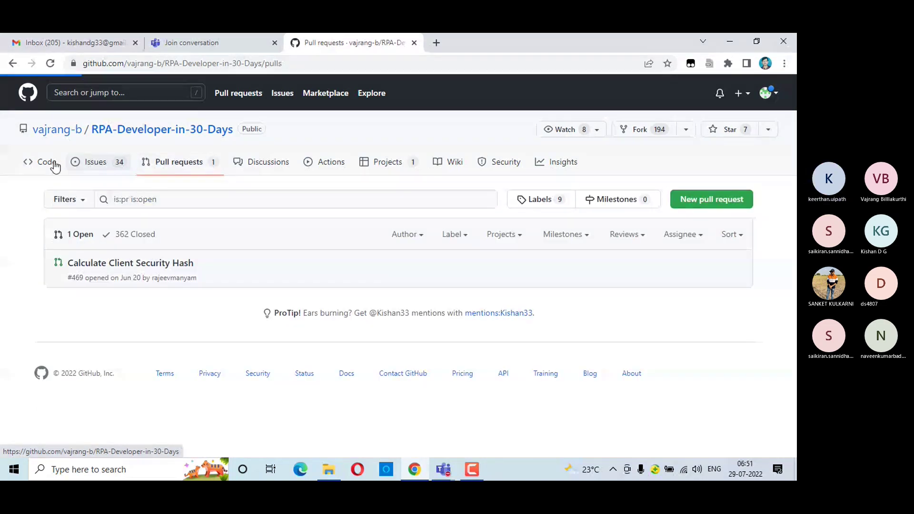
pyautogui.click(53, 164)
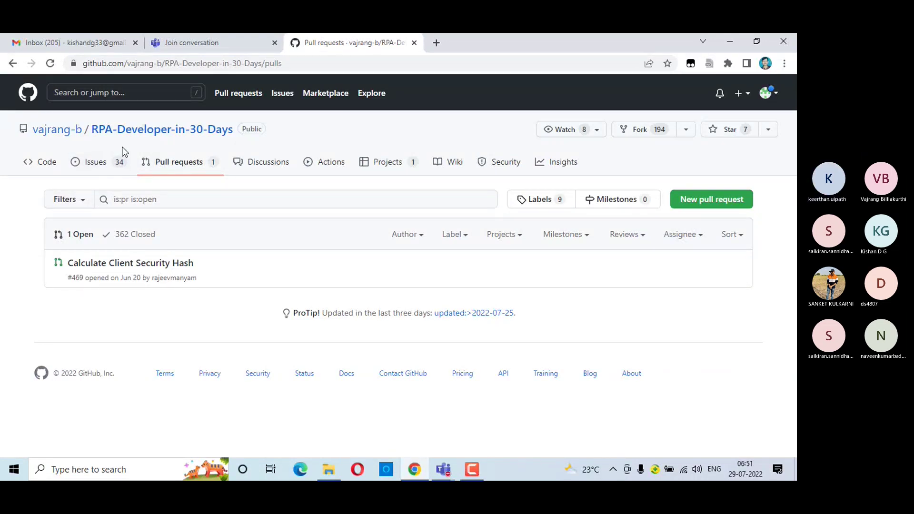
pyautogui.click(132, 134)
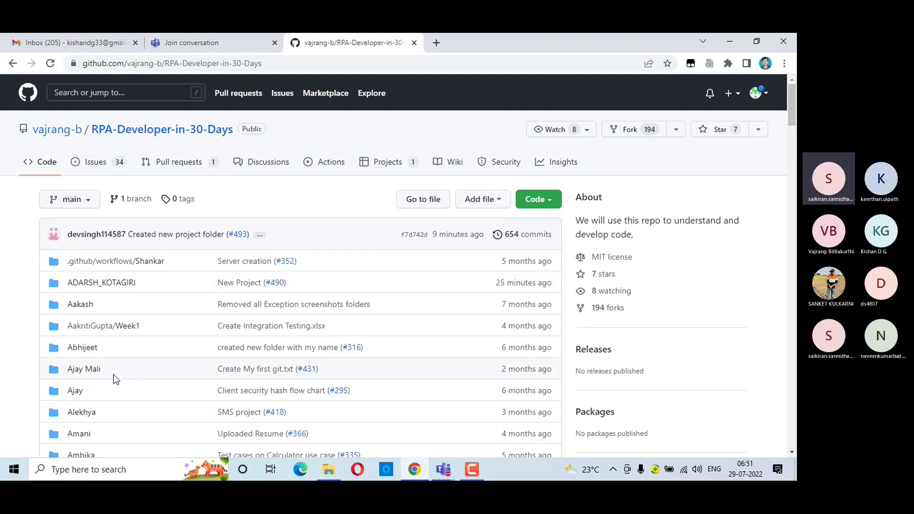
pyautogui.scroll(-6, 114, 374)
pyautogui.scroll(2, 114, 374)
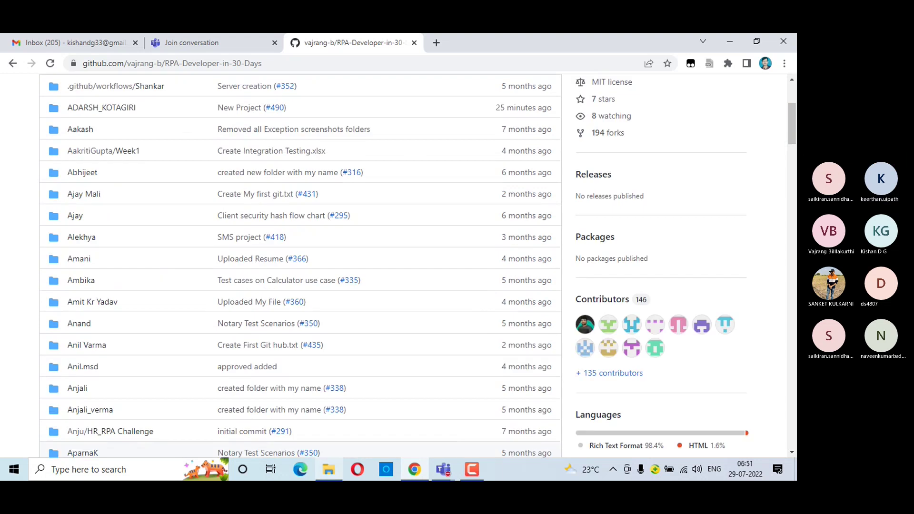
# Step: Open File Explorer, then unmute the microphone in the Teams meeting and minimise the meeting window
pyautogui.click(326, 461)
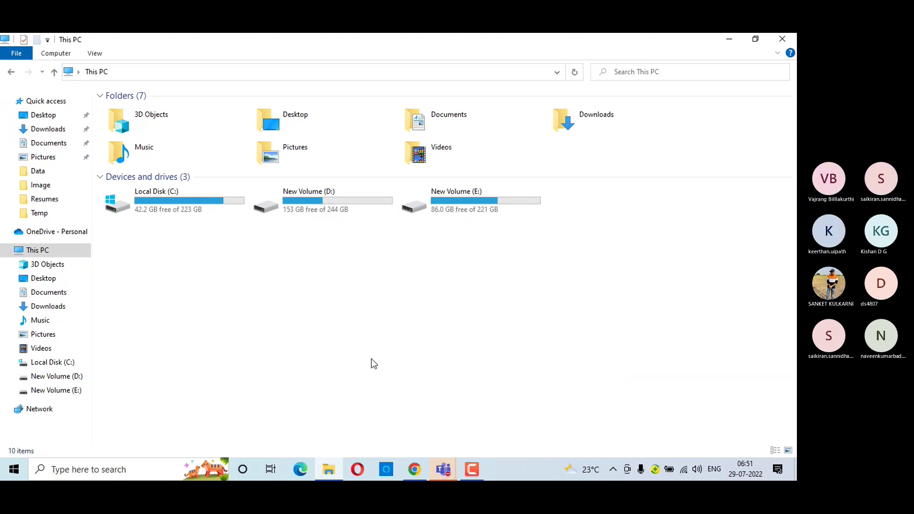
pyautogui.click(444, 469)
pyautogui.click(555, 387)
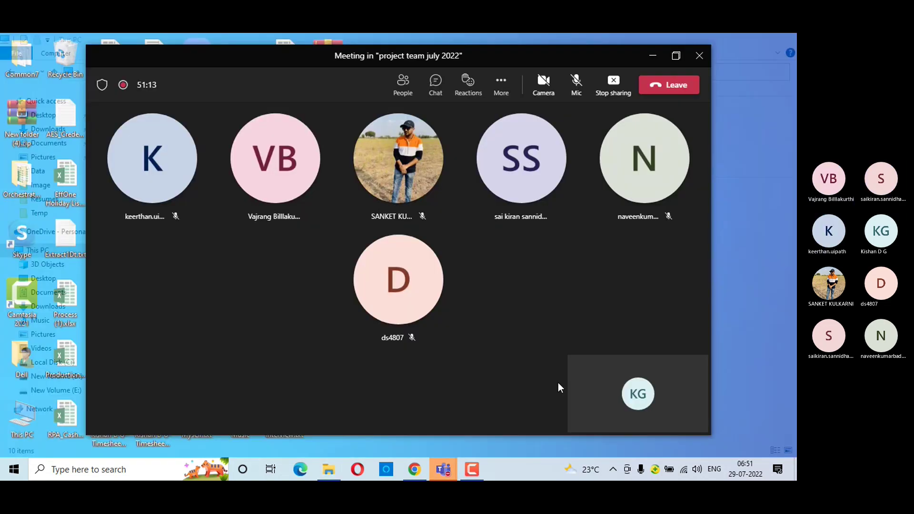
pyautogui.click(575, 81)
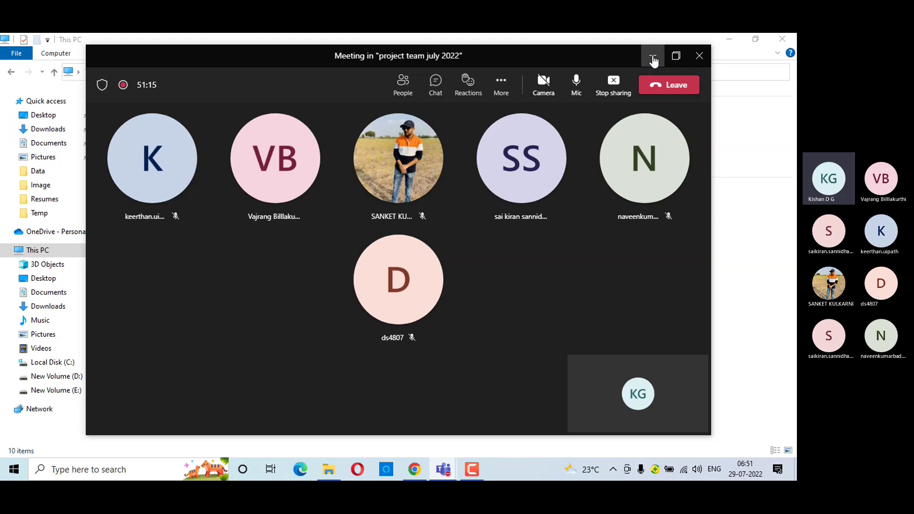
pyautogui.click(653, 59)
pyautogui.moveTo(447, 468)
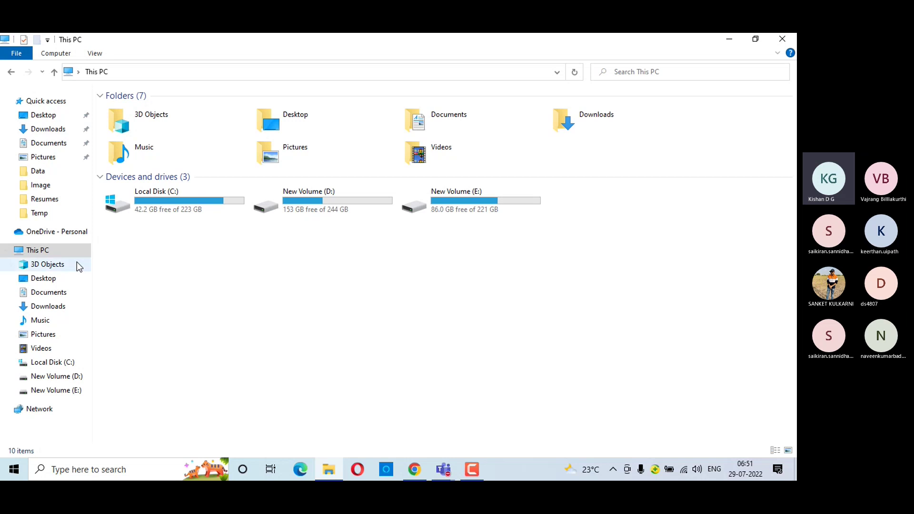
# Step: Launch GitHub Desktop from the Desktop folder and show the local RPA-Developer-in-30-Days repository in File Explorer
pyautogui.click(43, 278)
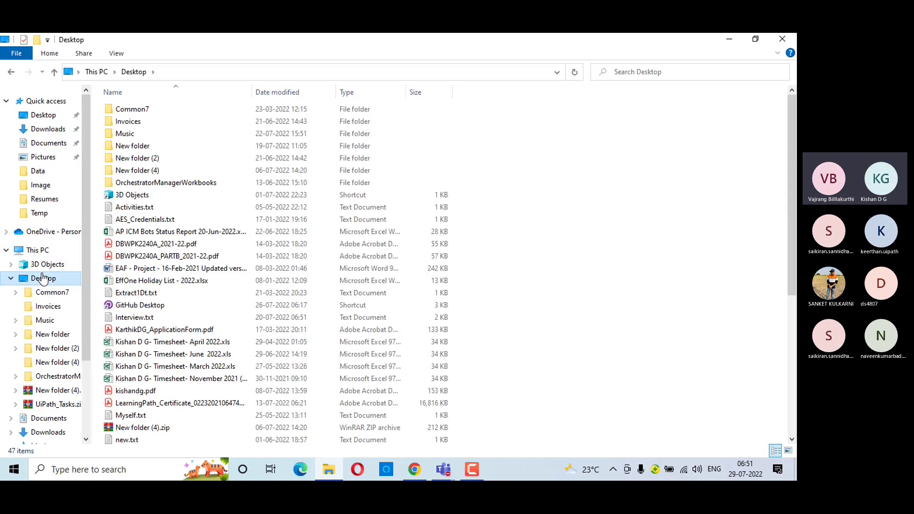
pyautogui.click(147, 307)
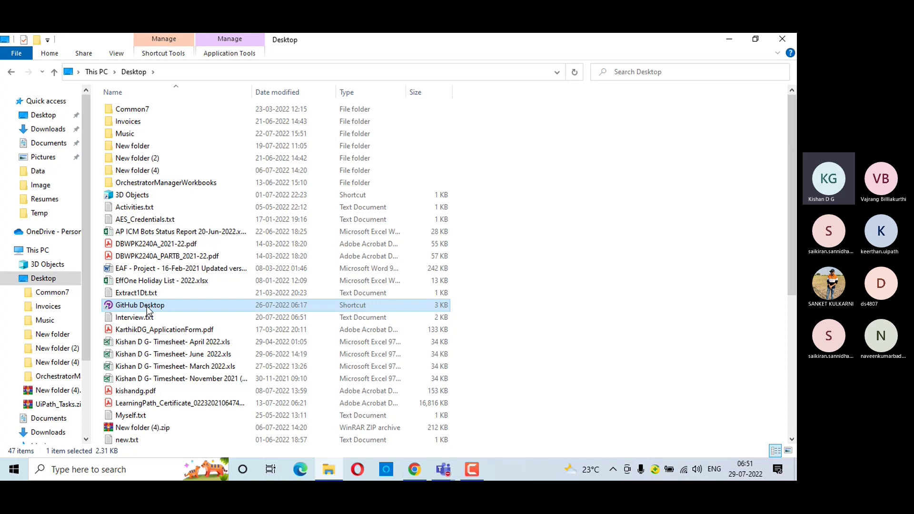
pyautogui.click(729, 40)
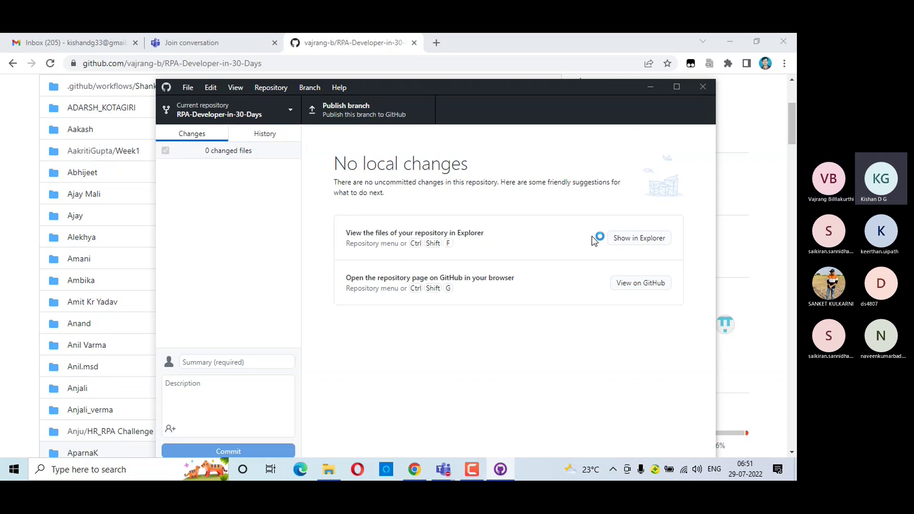
pyautogui.click(640, 240)
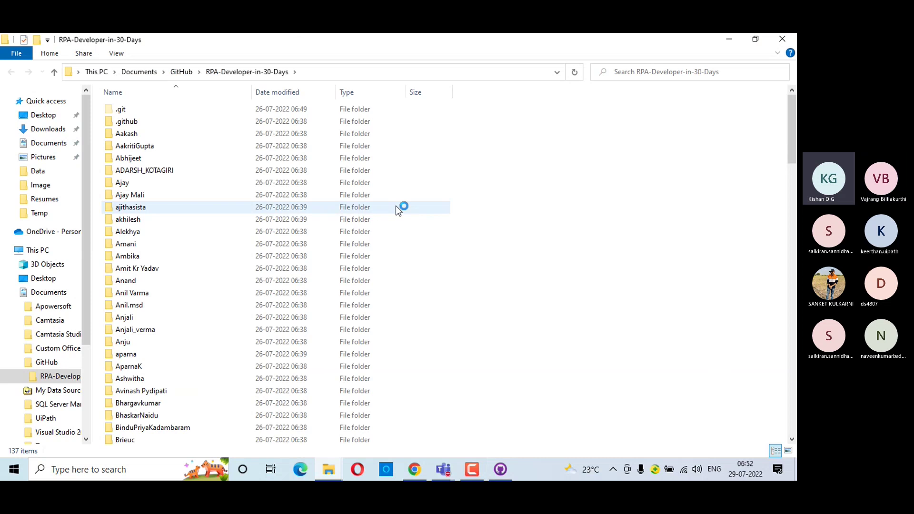
# Step: Copy the RE_FRAME_WORK_FRUIT_PROJECT folder from the other contributor's folder in the local repository
pyautogui.scroll(-1, 188, 280)
pyautogui.scroll(1, 188, 280)
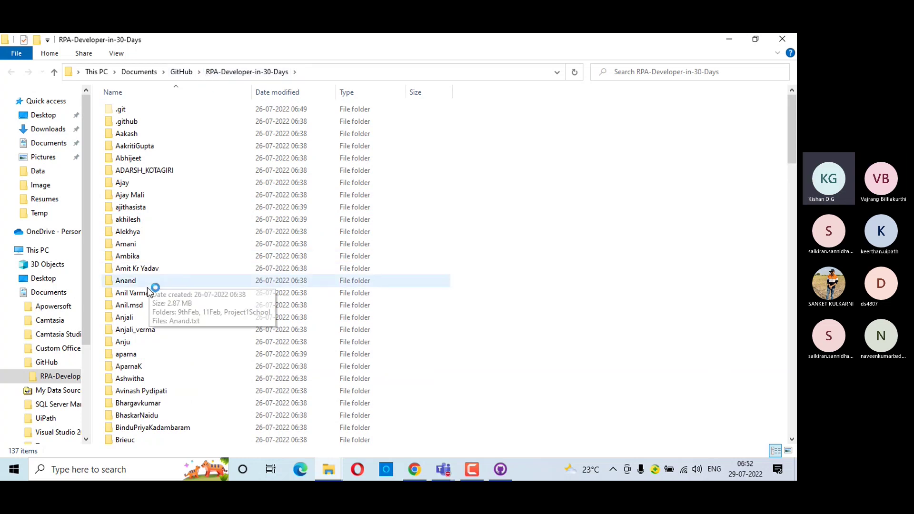
pyautogui.scroll(-3, 148, 328)
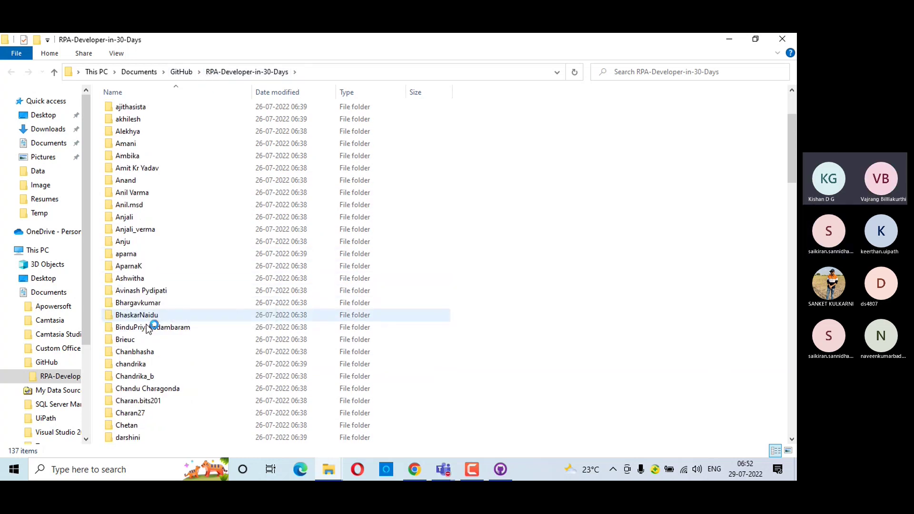
pyautogui.scroll(-1, 153, 260)
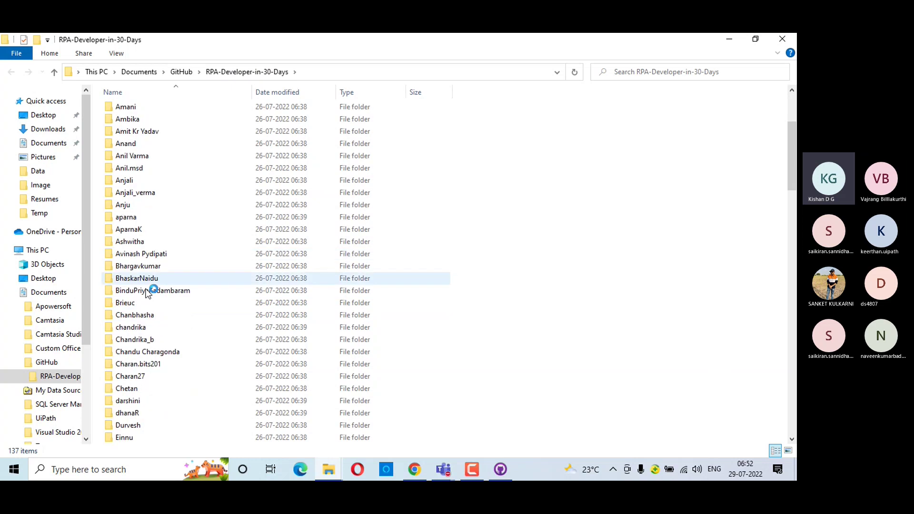
pyautogui.scroll(3, 153, 291)
pyautogui.doubleClick(152, 145)
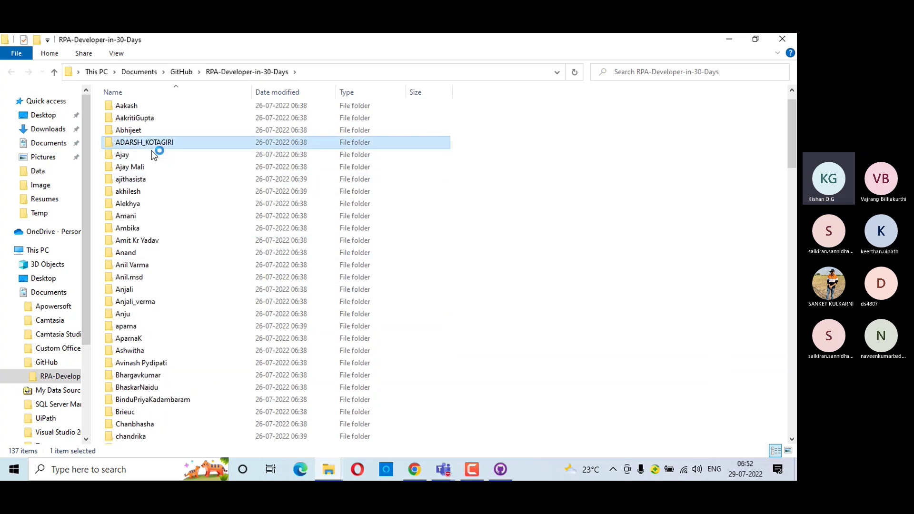
pyautogui.rightClick(166, 134)
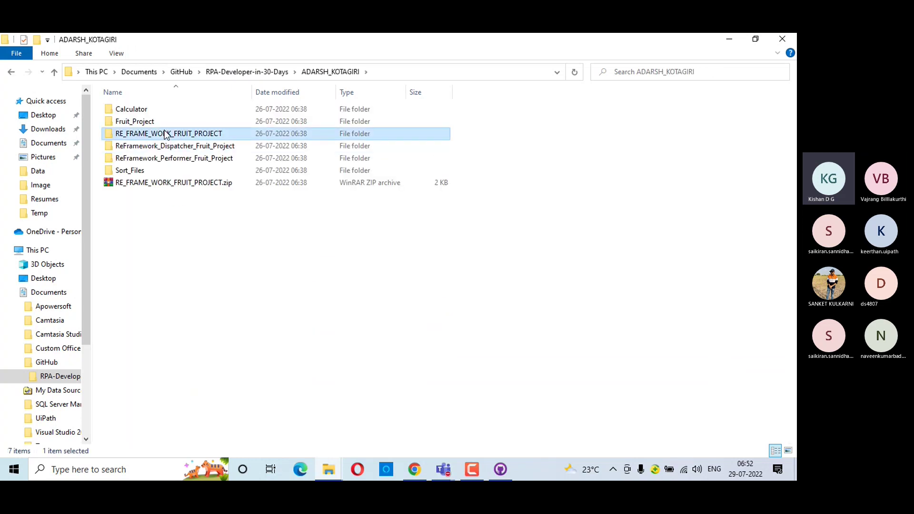
pyautogui.click(192, 383)
# Step: Paste the RE_FRAME_WORK_FRUIT_PROJECT folder into the presenter's own contributor folder in the RPA-Developer-in-30-Days repository
pyautogui.click(274, 72)
pyautogui.scroll(-14, 177, 275)
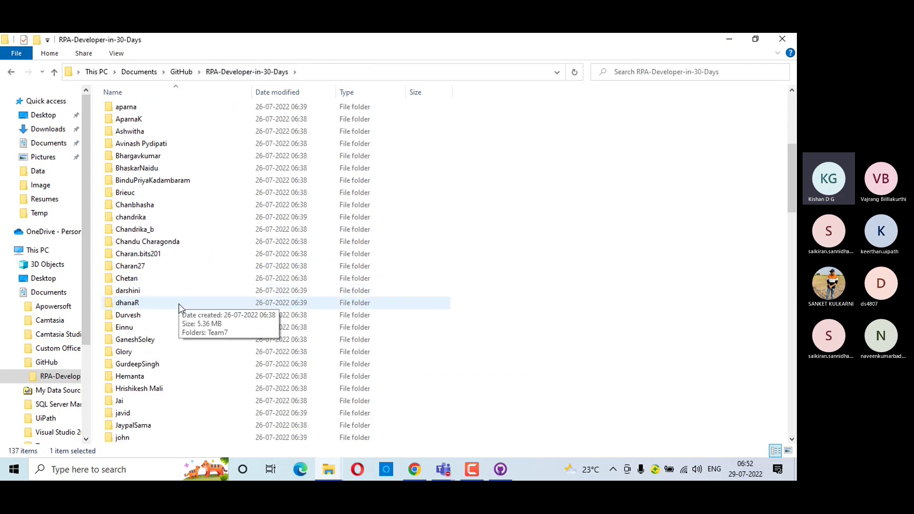
pyautogui.doubleClick(162, 217)
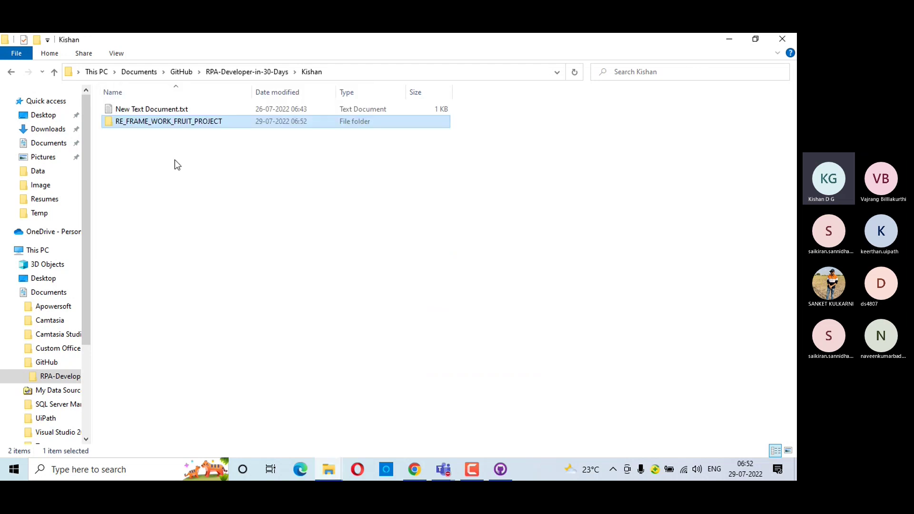
# Step: Open Main.xaml from the pasted RE_FRAME_WORK_FRUIT_PROJECT folder, then stop sharing the screen in the Teams meeting
pyautogui.doubleClick(169, 122)
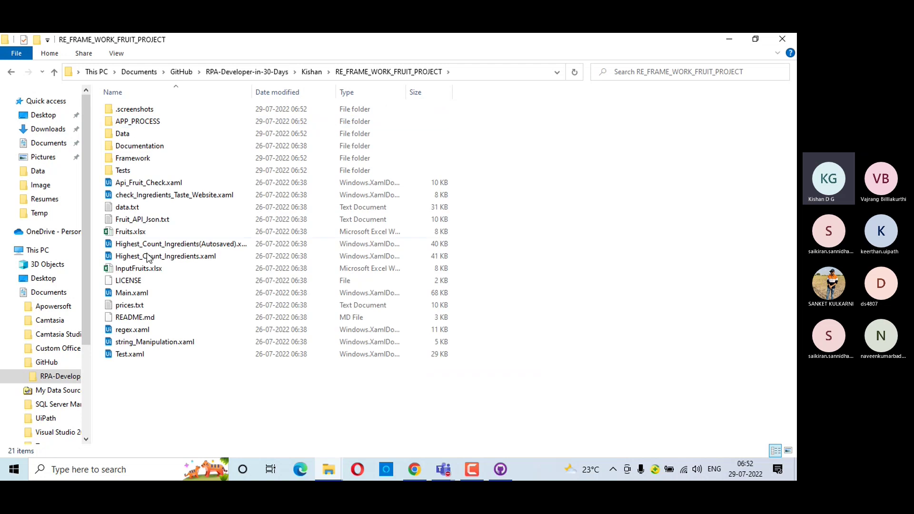
pyautogui.doubleClick(134, 293)
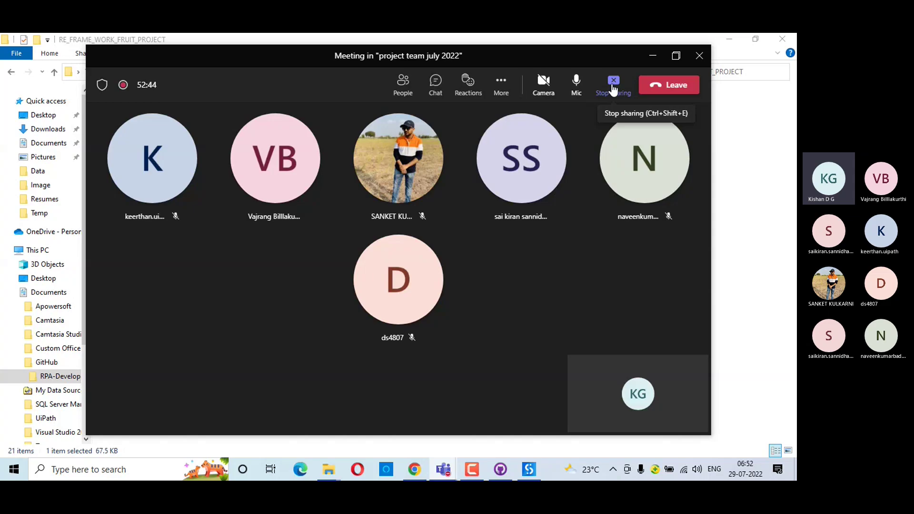
pyautogui.click(613, 88)
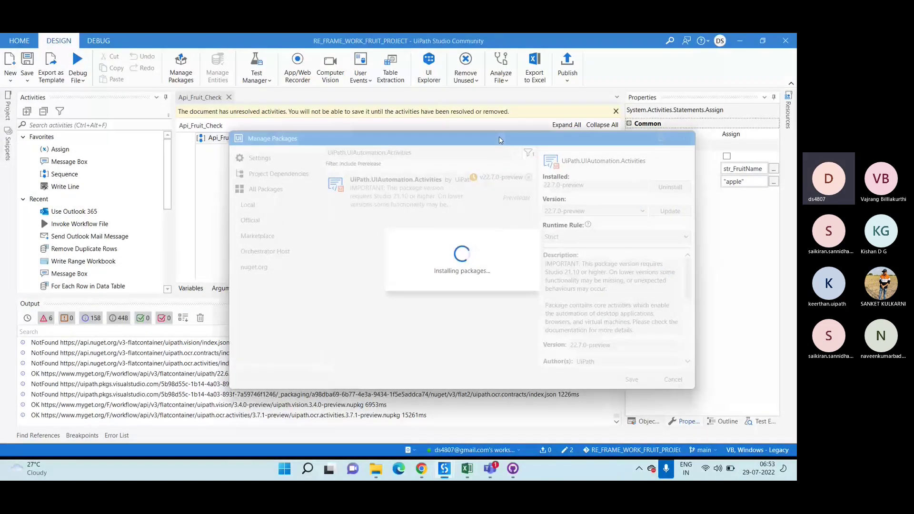
pyautogui.moveTo(507, 141); pyautogui.dragTo(401, 137)
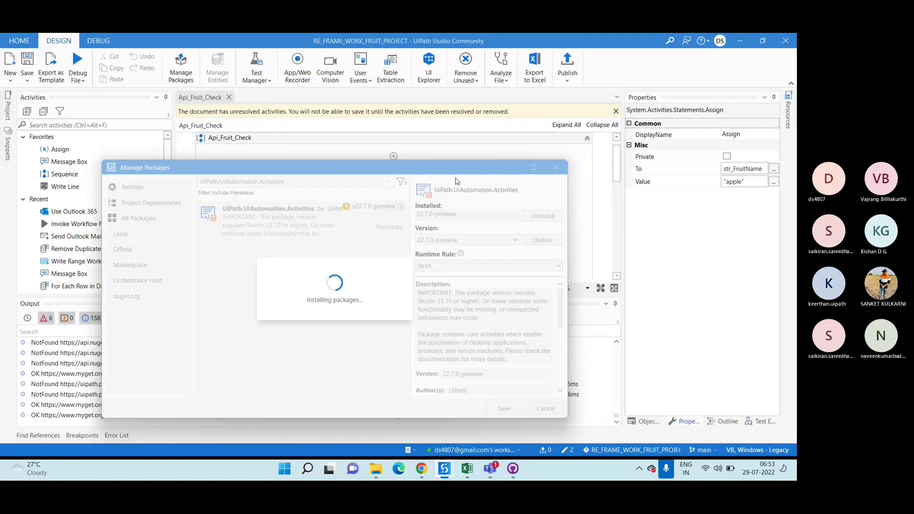
pyautogui.moveTo(467, 168); pyautogui.dragTo(501, 138)
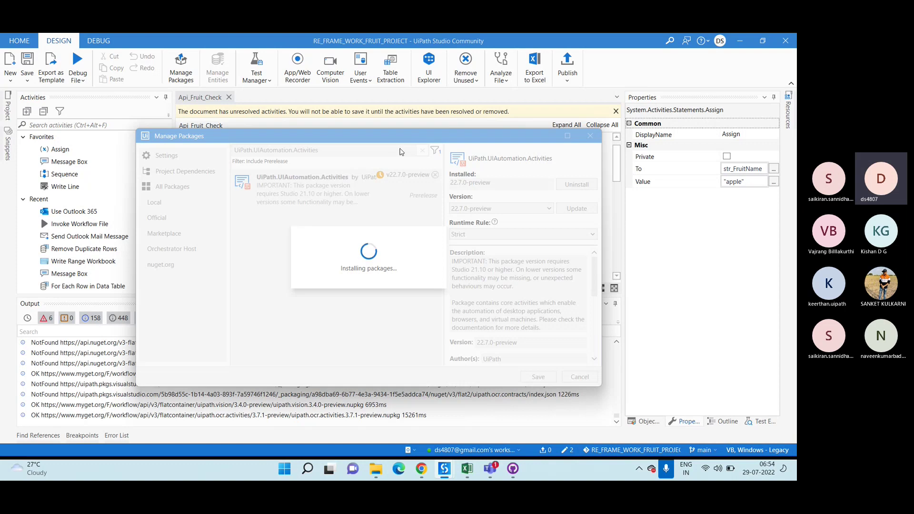
pyautogui.moveTo(404, 143); pyautogui.dragTo(389, 162)
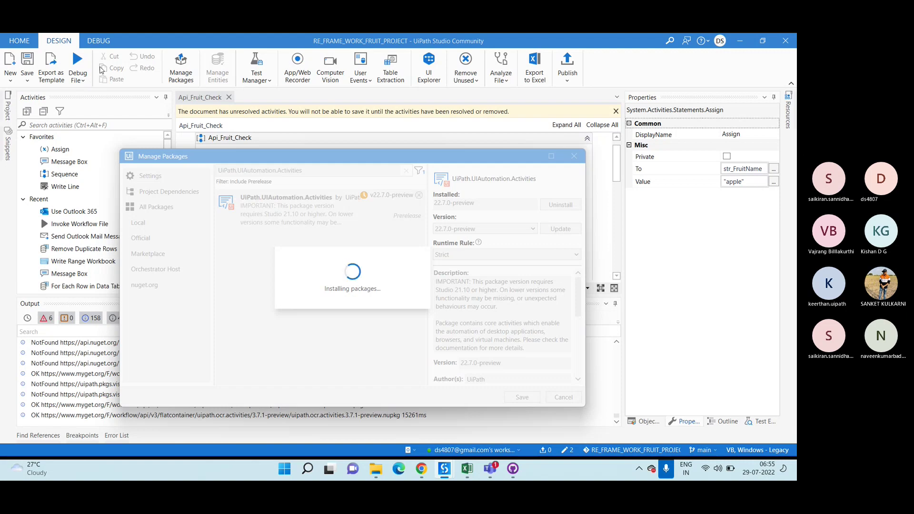
pyautogui.moveTo(140, 161); pyautogui.dragTo(274, 146)
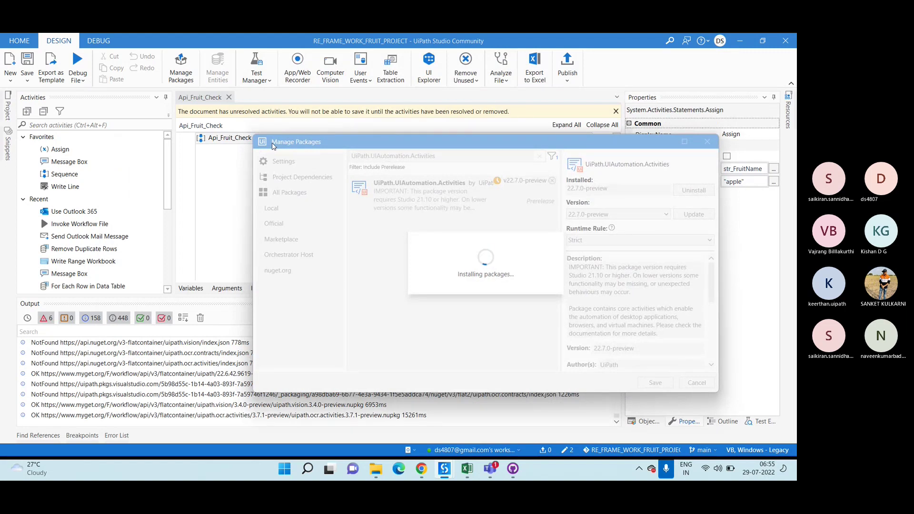
pyautogui.moveTo(273, 146); pyautogui.dragTo(245, 118)
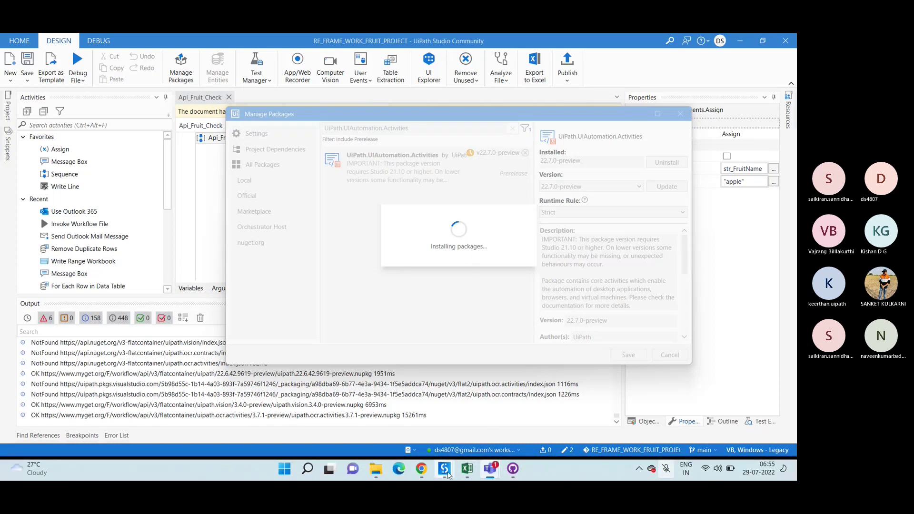
pyautogui.moveTo(448, 474)
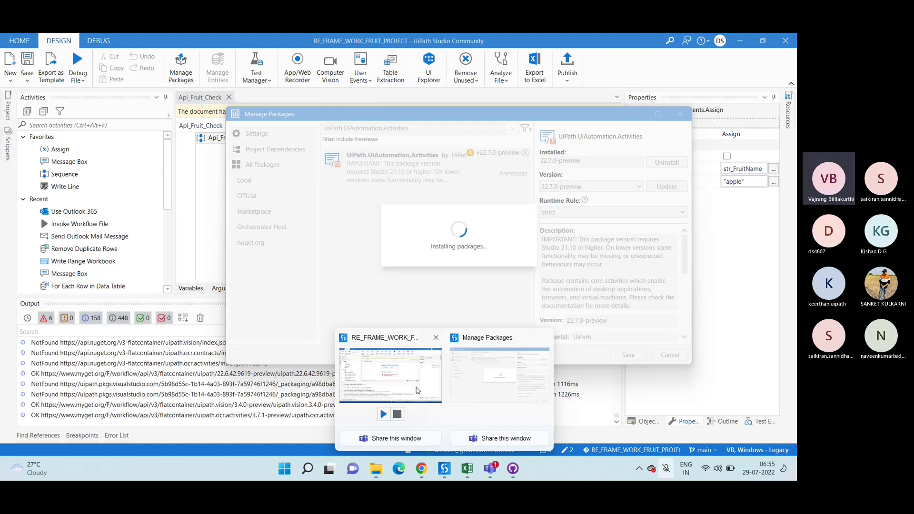
pyautogui.click(417, 390)
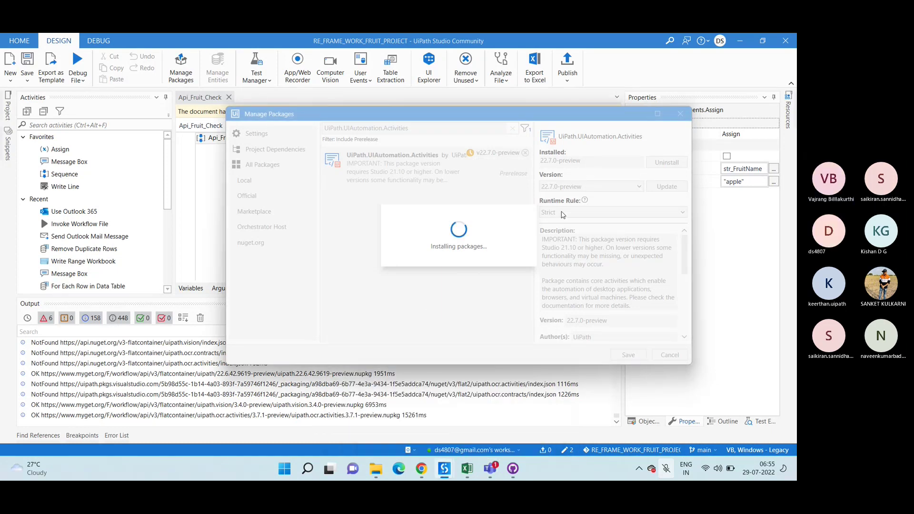